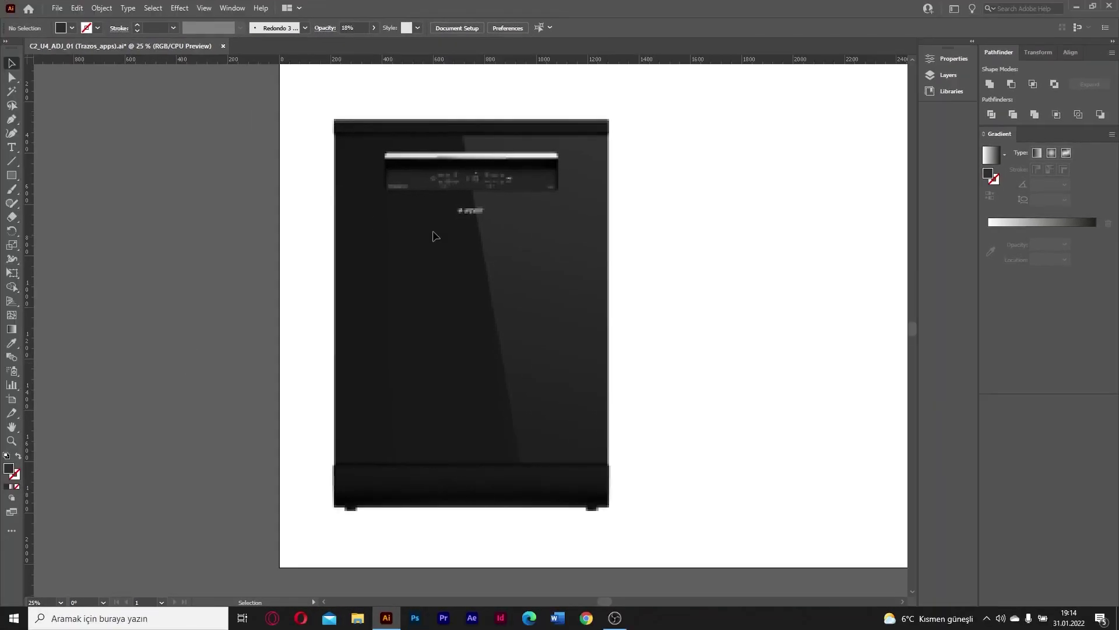
pyautogui.scroll(-1, 295, 181)
pyautogui.moveTo(281, 126); pyautogui.dragTo(519, 442)
pyautogui.moveTo(278, 112); pyautogui.dragTo(562, 462)
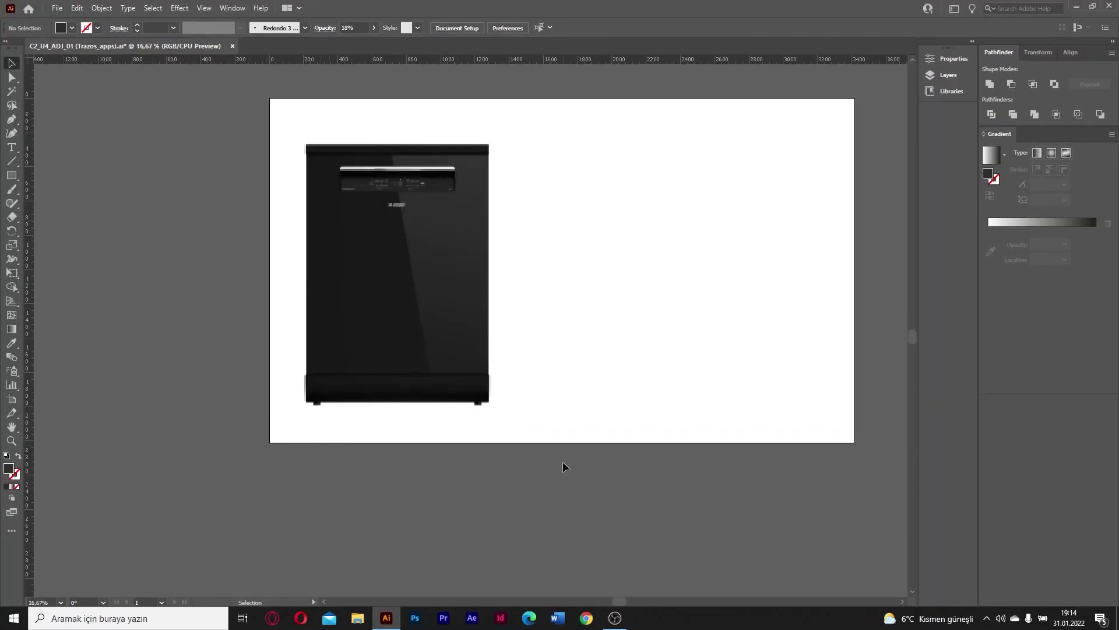
pyautogui.scroll(1, 450, 237)
pyautogui.scroll(-1, 373, 283)
pyautogui.scroll(1, 674, 142)
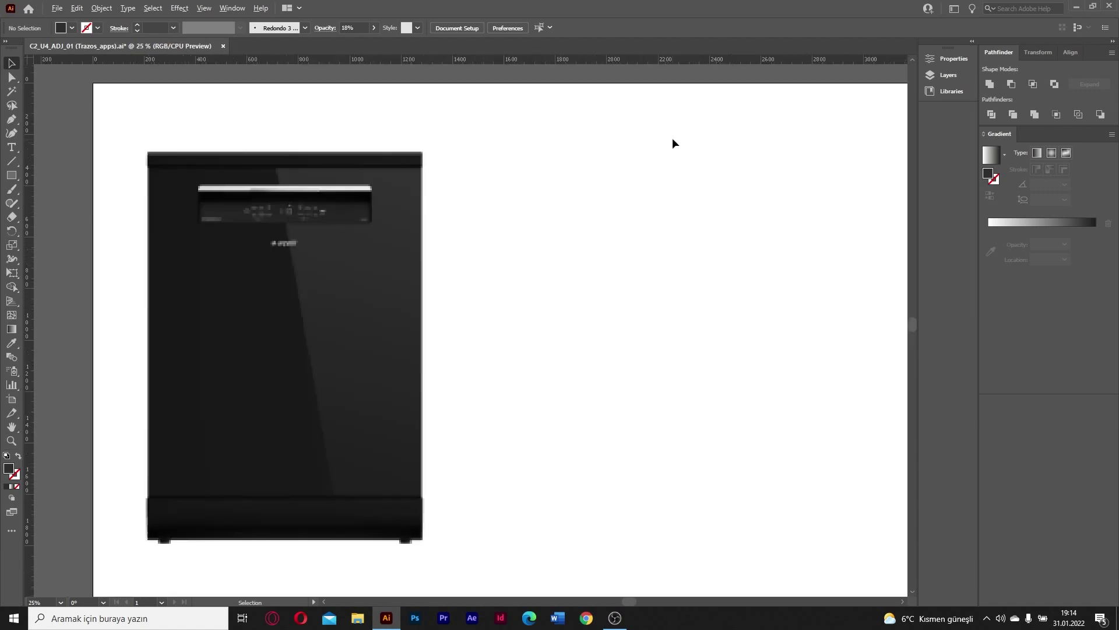
pyautogui.scroll(-1, 186, 207)
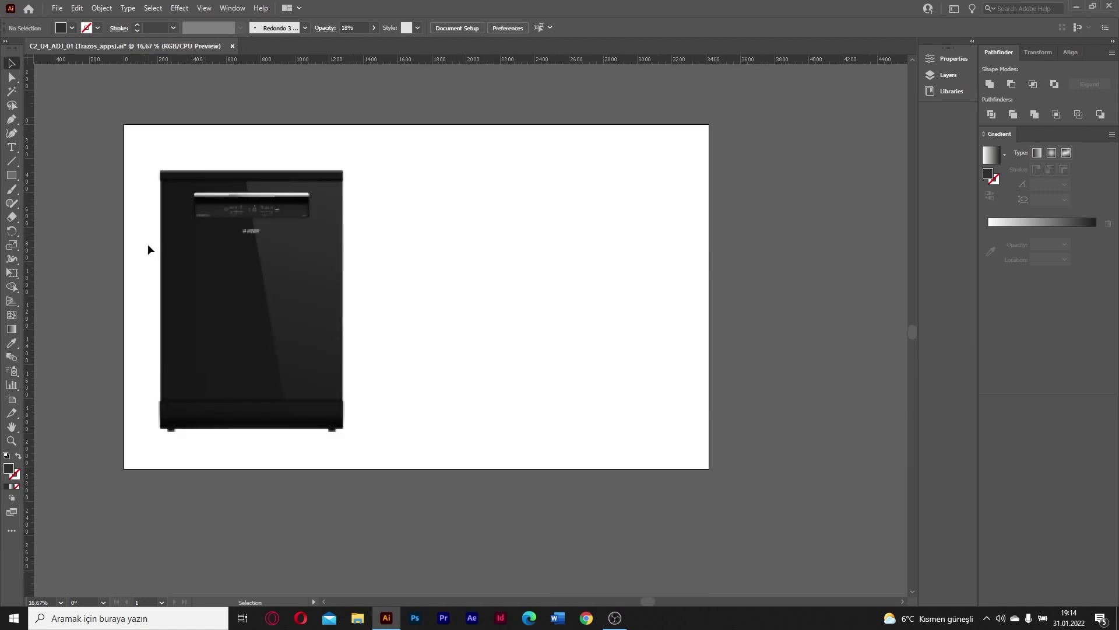
# Step: Draw a dark rectangle about 1075 × 1503 px beside the reference dishwasher, matching its body outline
pyautogui.click(11, 175)
pyautogui.moveTo(365, 169); pyautogui.dragTo(550, 428)
pyautogui.press('v')
pyautogui.click(624, 333)
pyautogui.scroll(1, 336, 209)
pyautogui.scroll(-1, 373, 248)
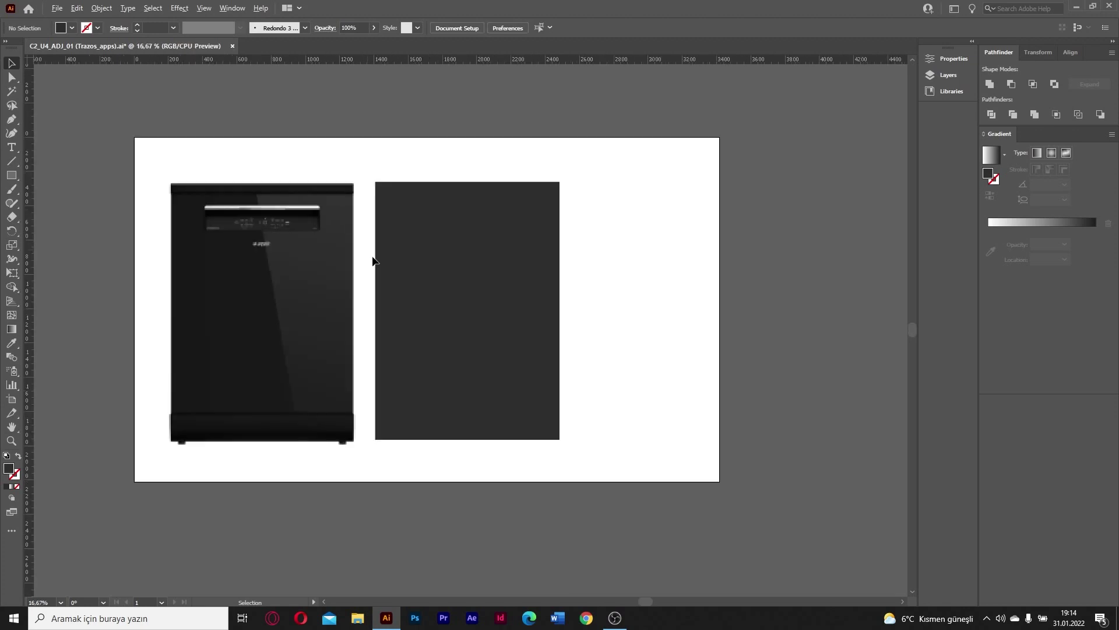
# Step: Duplicate the body rectangle in place and shorten the copy from its upper edge into a base strip about 167 px high
pyautogui.click(492, 376)
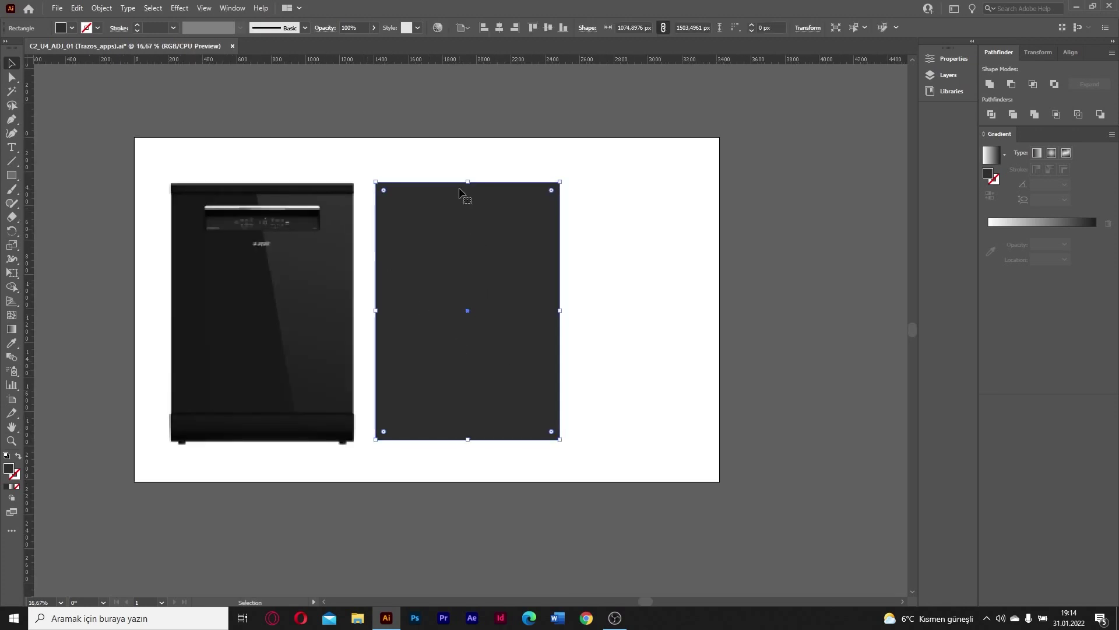
pyautogui.moveTo(470, 182); pyautogui.dragTo(461, 412)
pyautogui.click(583, 388)
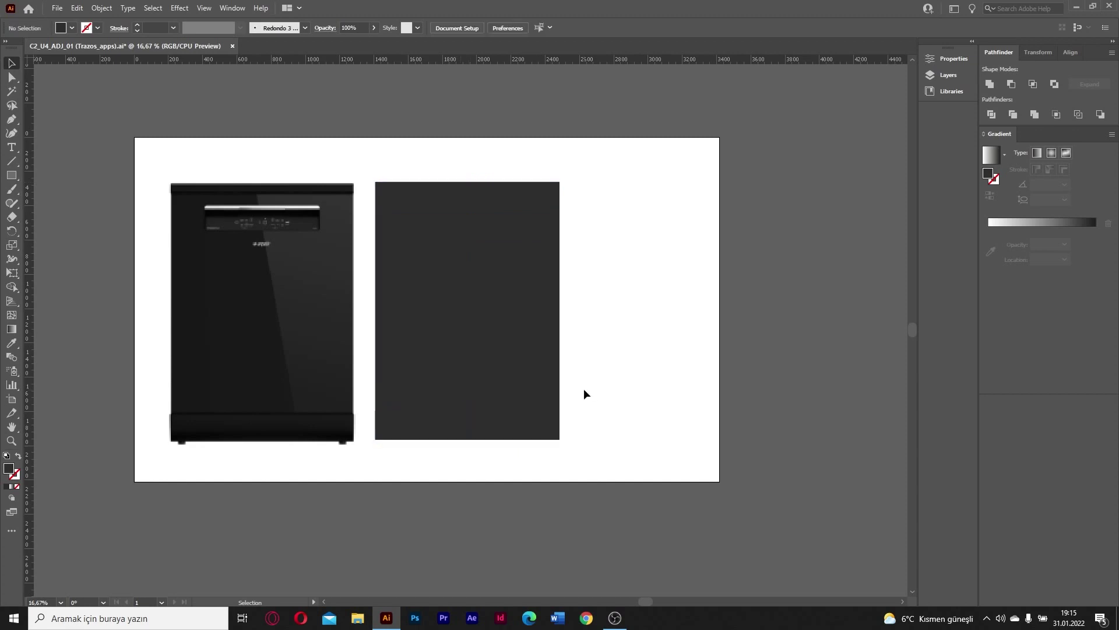
pyautogui.scroll(1, 462, 403)
pyautogui.click(483, 434)
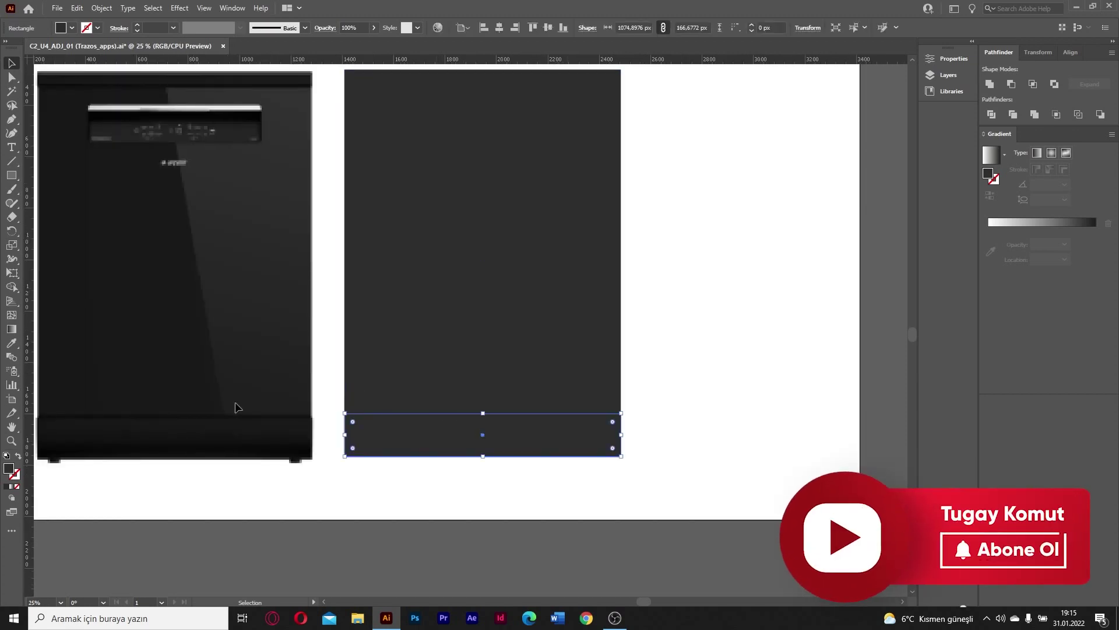
pyautogui.scroll(-1, 726, 253)
pyautogui.scroll(1, 582, 172)
pyautogui.click(507, 135)
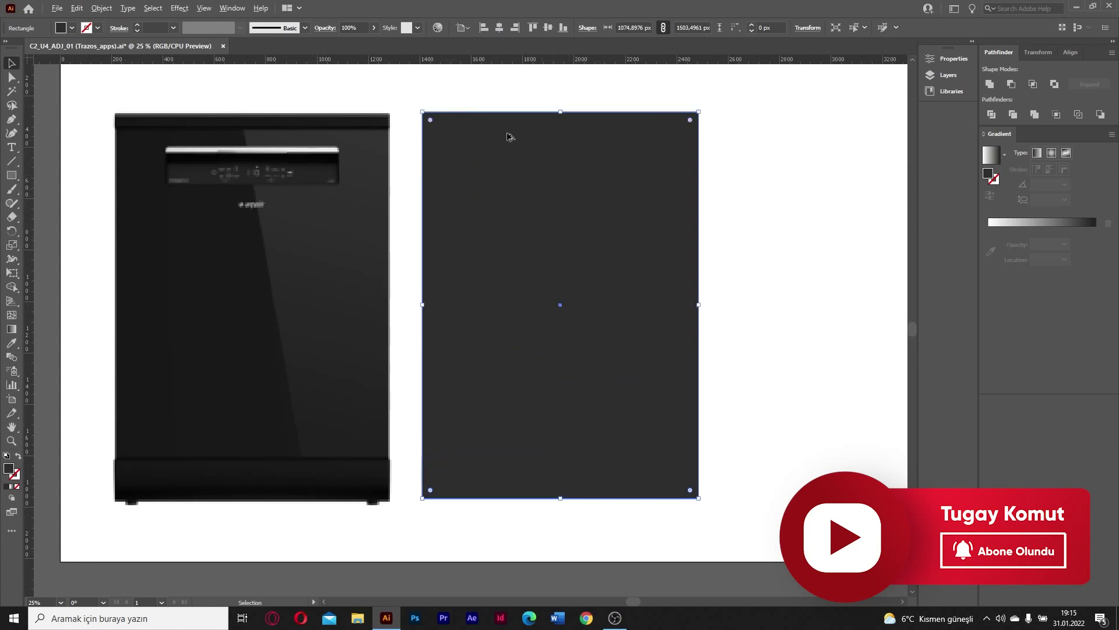
pyautogui.scroll(-1, 500, 370)
pyautogui.scroll(1, 523, 374)
# Step: Fill the base strip with the near-black colour sampled from the reference dishwasher's base using the Eyedropper
pyautogui.click(523, 374)
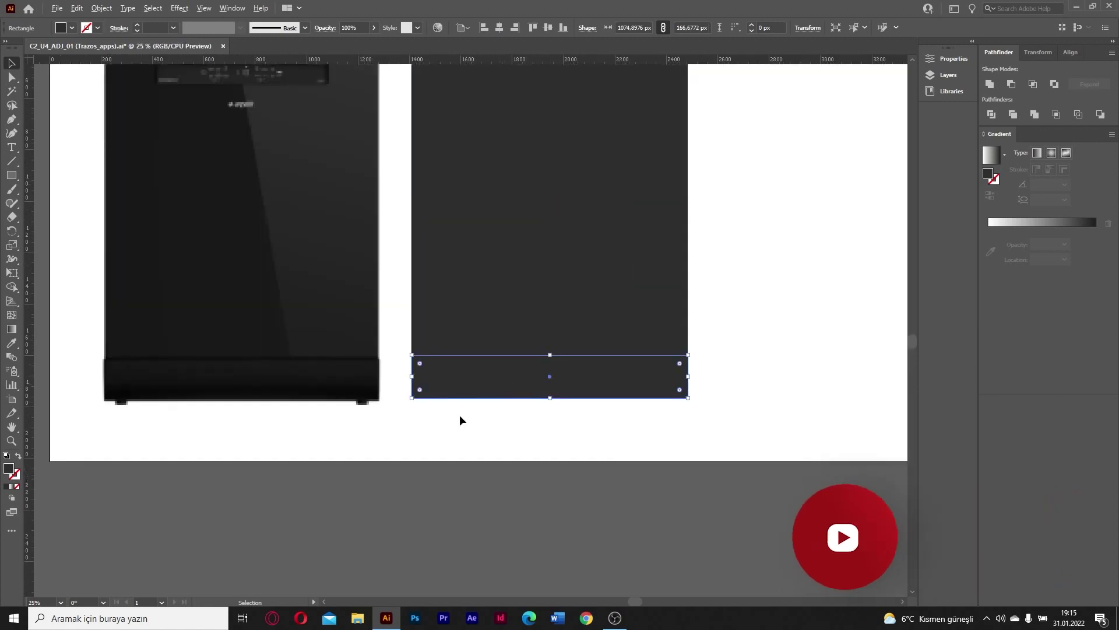
pyautogui.doubleClick(13, 471)
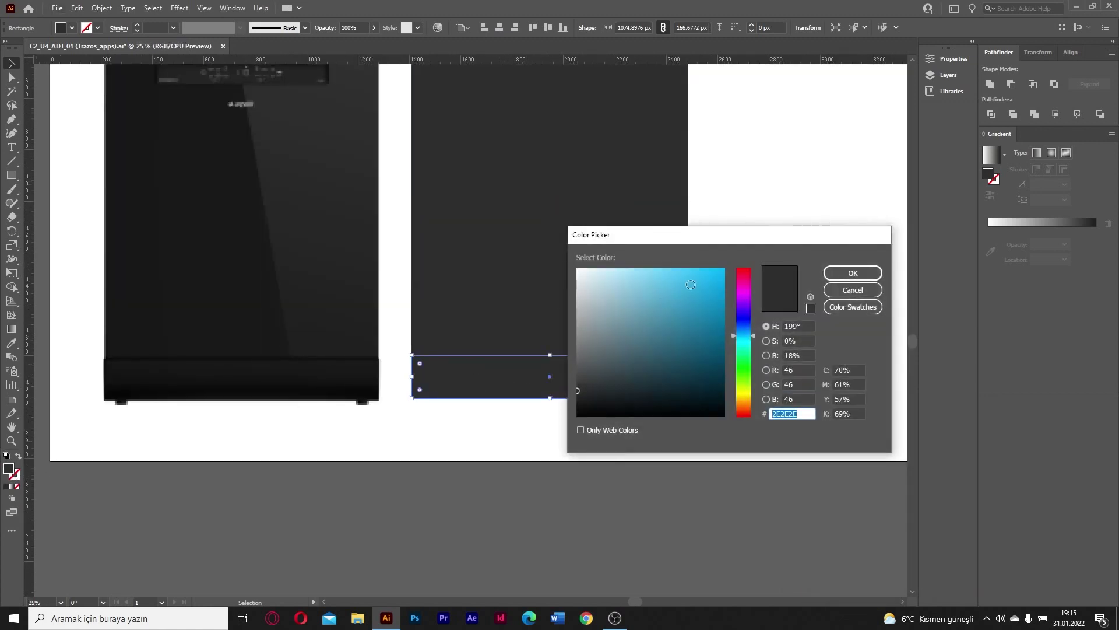
pyautogui.click(842, 290)
pyautogui.press('i')
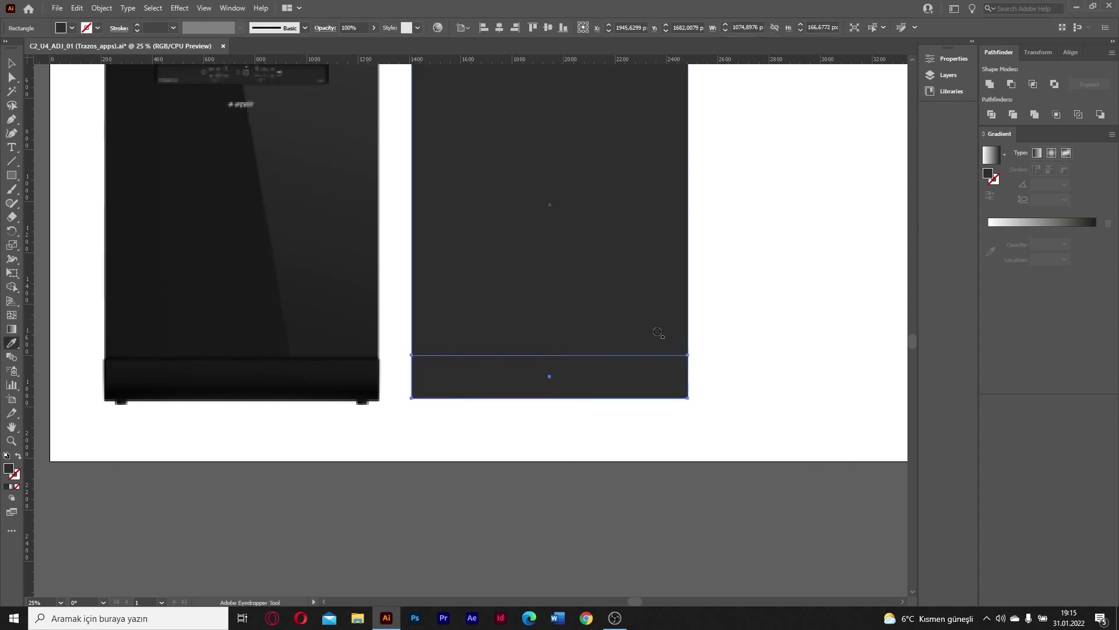
pyautogui.click(247, 384)
pyautogui.press('v')
pyautogui.click(840, 347)
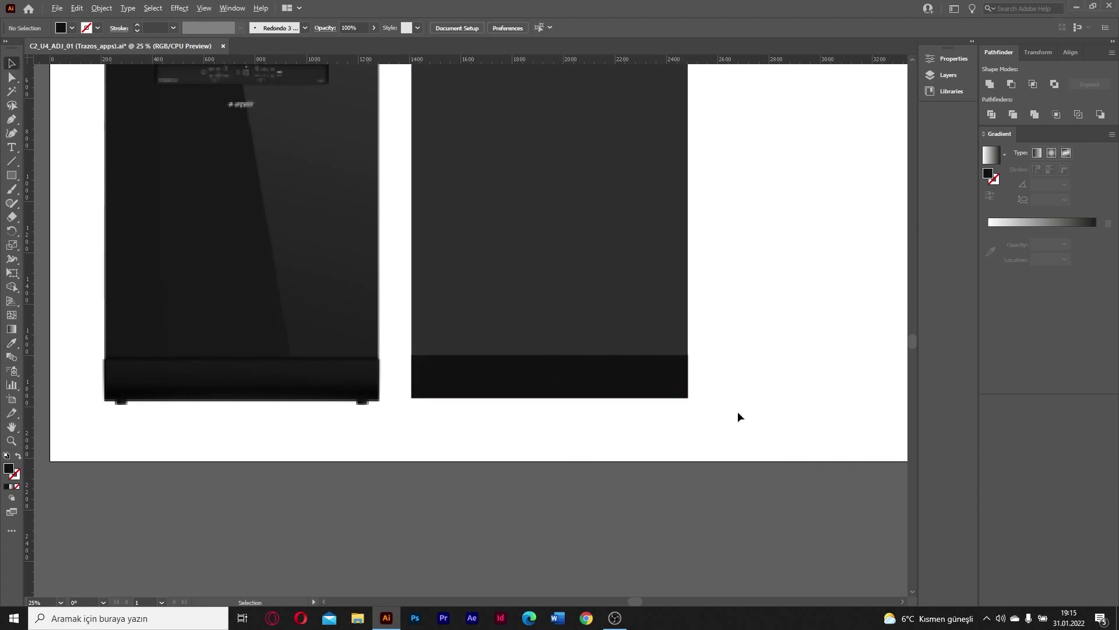
# Step: Fill the large body rectangle with the dark grey sampled from the reference dishwasher's door using the Eyedropper
pyautogui.scroll(-2, 649, 428)
pyautogui.scroll(3, 325, 400)
pyautogui.scroll(-1, 402, 402)
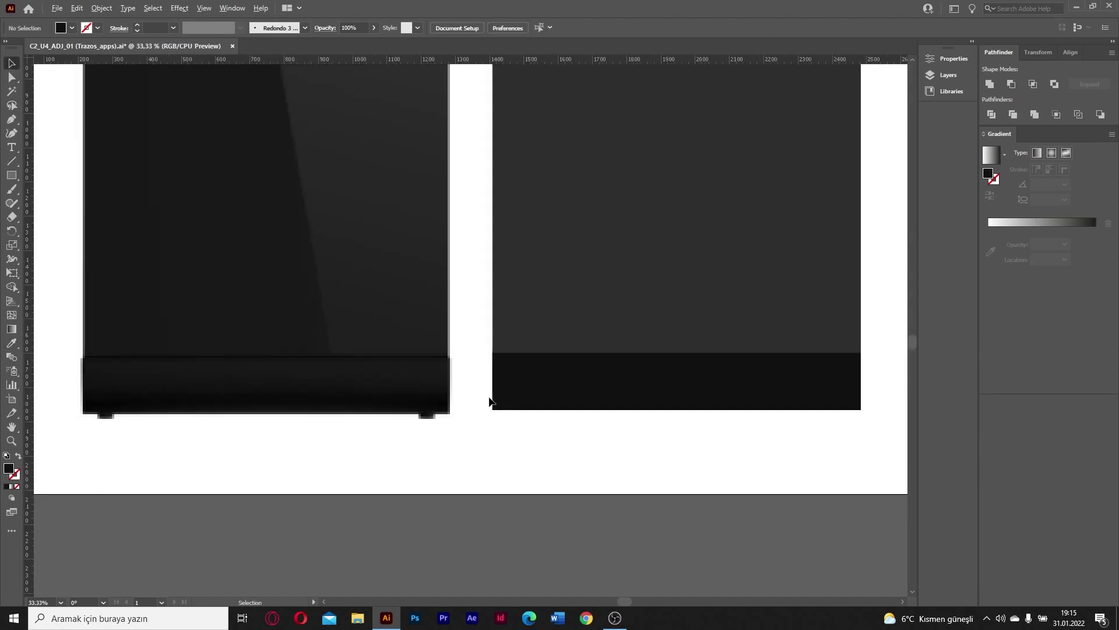
pyautogui.click(694, 390)
pyautogui.scroll(-1, 694, 390)
pyautogui.click(633, 325)
pyautogui.press('i')
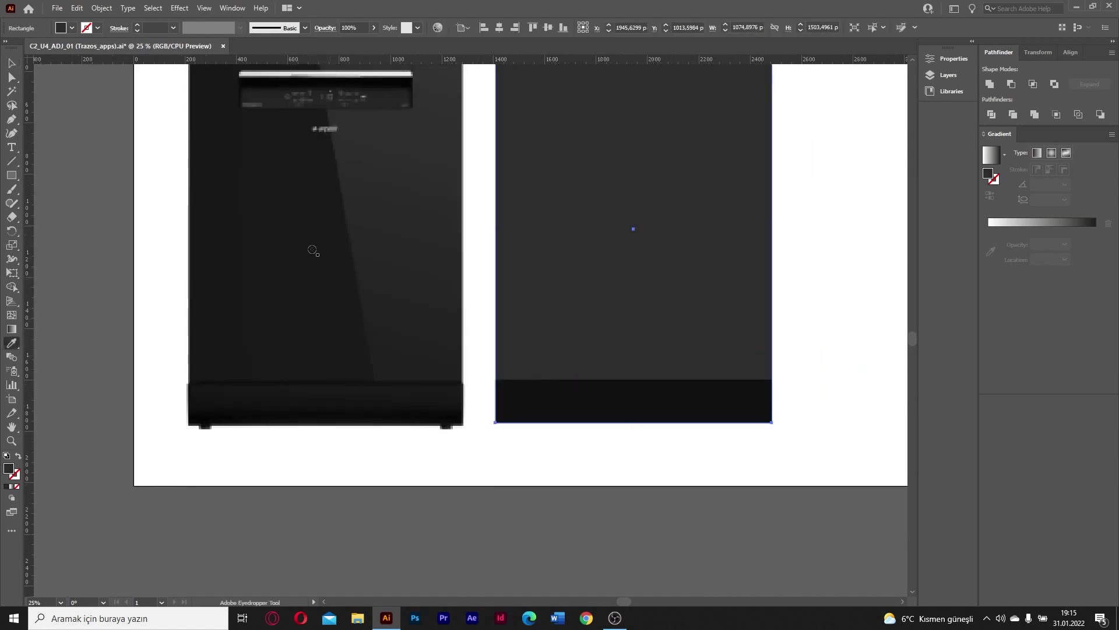
pyautogui.click(285, 245)
pyautogui.press('v')
pyautogui.click(852, 286)
# Step: Compare the recoloured body and base strip with the reference dishwasher's shading
pyautogui.scroll(-2, 546, 428)
pyautogui.scroll(2, 612, 376)
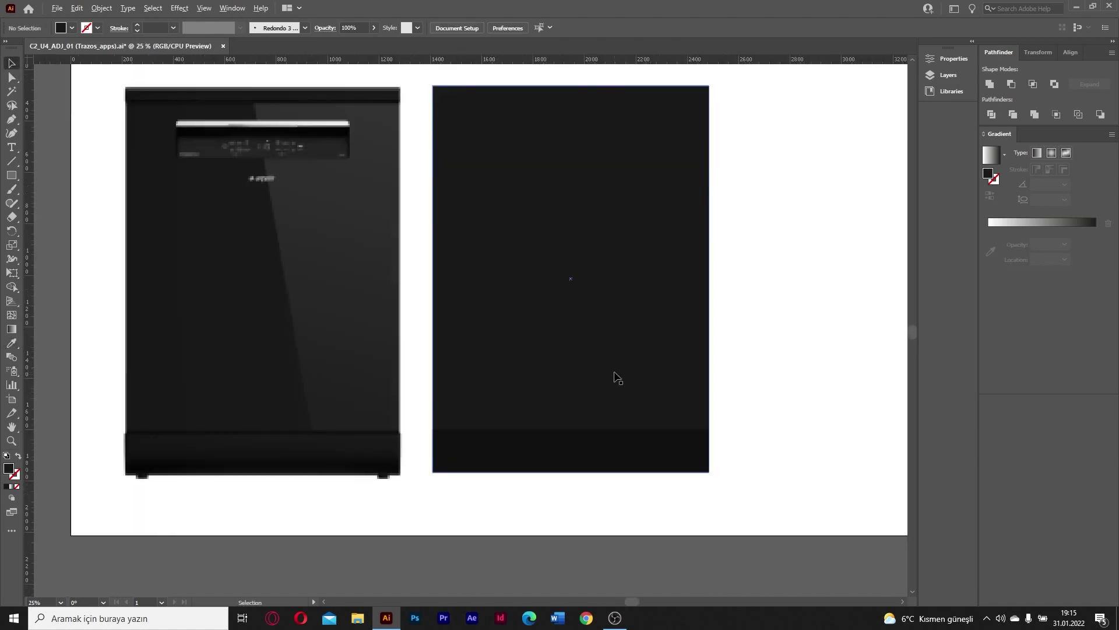
pyautogui.scroll(1, 615, 376)
pyautogui.scroll(-1, 876, 170)
pyautogui.scroll(-2, 318, 299)
pyautogui.scroll(1, 629, 293)
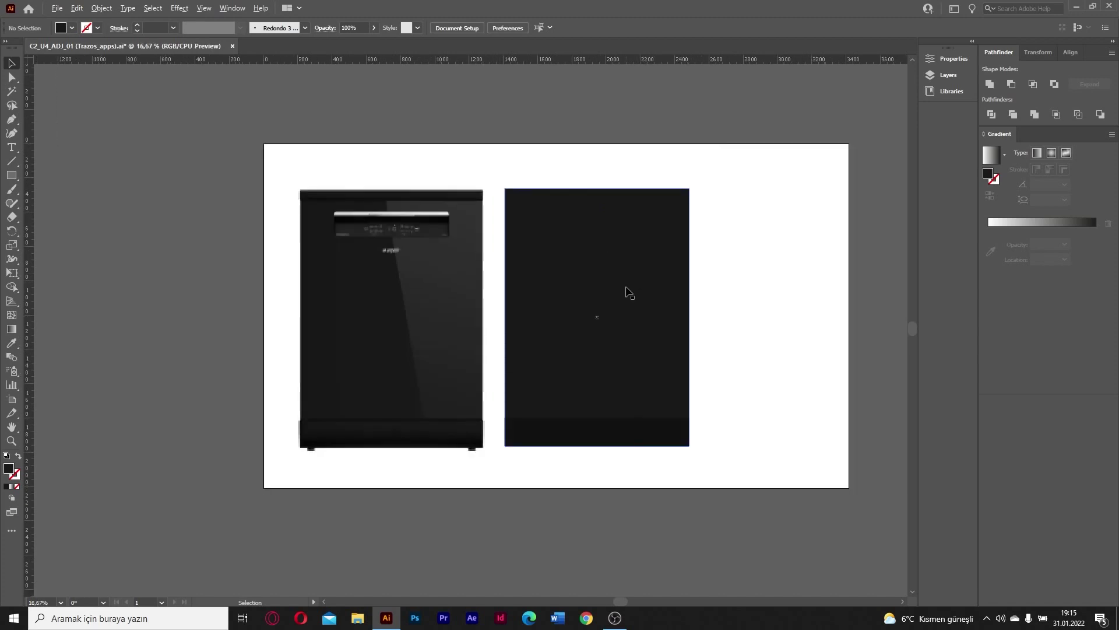
pyautogui.click(629, 293)
pyautogui.scroll(1, 643, 326)
pyautogui.scroll(1, 347, 209)
pyautogui.scroll(-1, 516, 300)
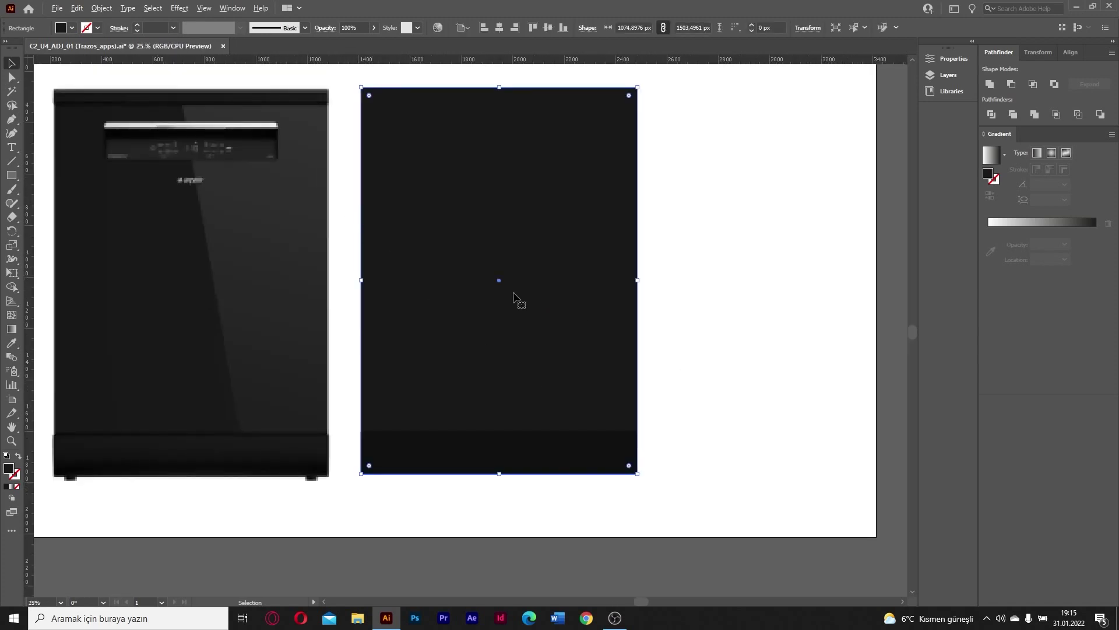
pyautogui.scroll(1, 463, 482)
pyautogui.click(607, 531)
pyautogui.scroll(-2, 677, 482)
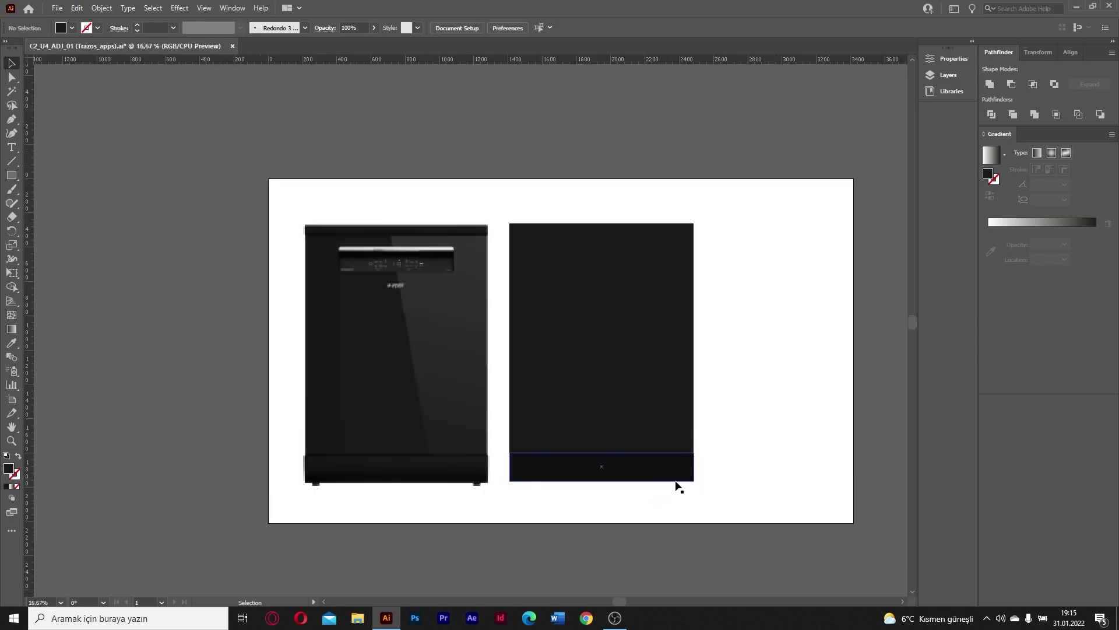
pyautogui.scroll(2, 446, 473)
pyautogui.scroll(-1, 181, 457)
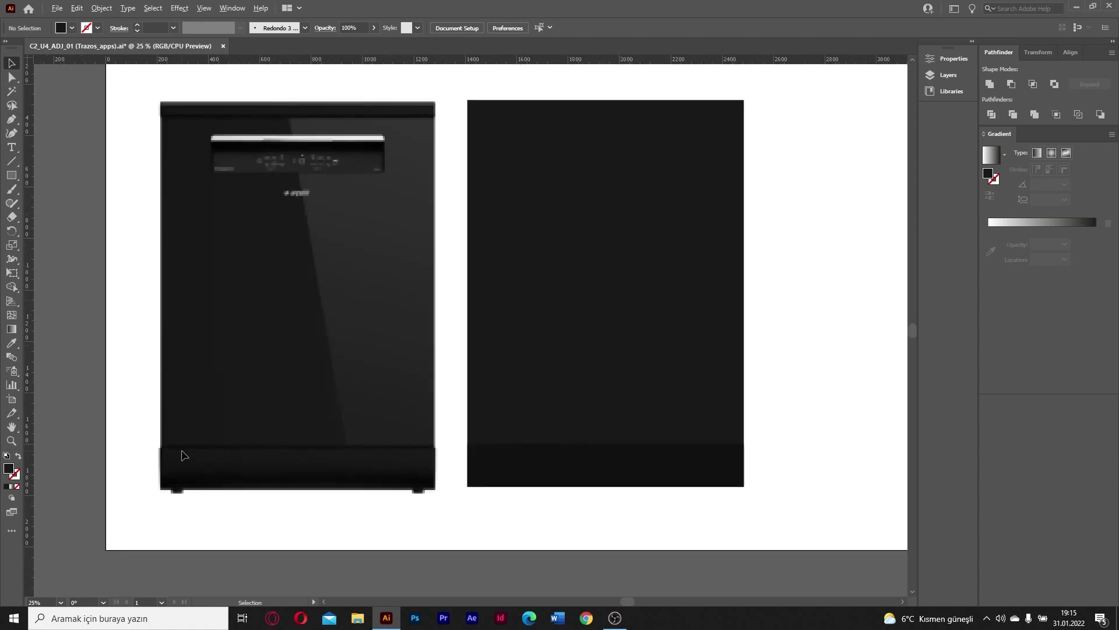
# Step: Apply a white-to-black linear gradient to the base strip, running vertically from its lower edge to its upper edge
pyautogui.scroll(1, 563, 554)
pyautogui.scroll(-1, 471, 488)
pyautogui.click(569, 450)
pyautogui.press('g')
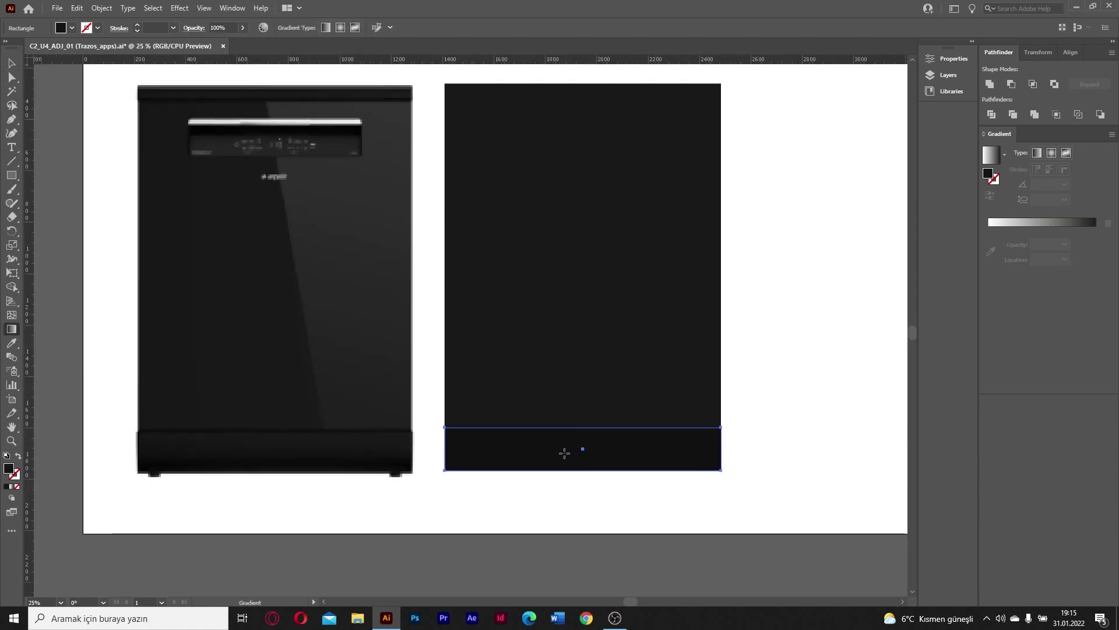
pyautogui.click(567, 453)
pyautogui.moveTo(568, 471); pyautogui.dragTo(569, 429)
pyautogui.press('v')
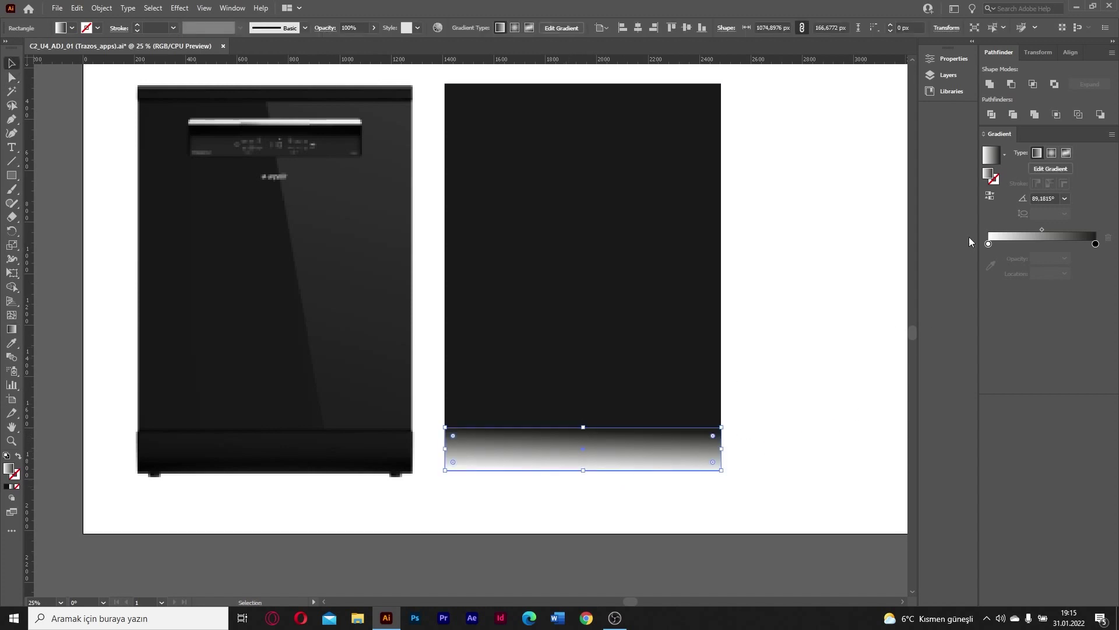
# Step: Add a middle stop at about 48% to the base strip's gradient and sample its colour from the reference base
pyautogui.moveTo(989, 243); pyautogui.dragTo(1041, 243)
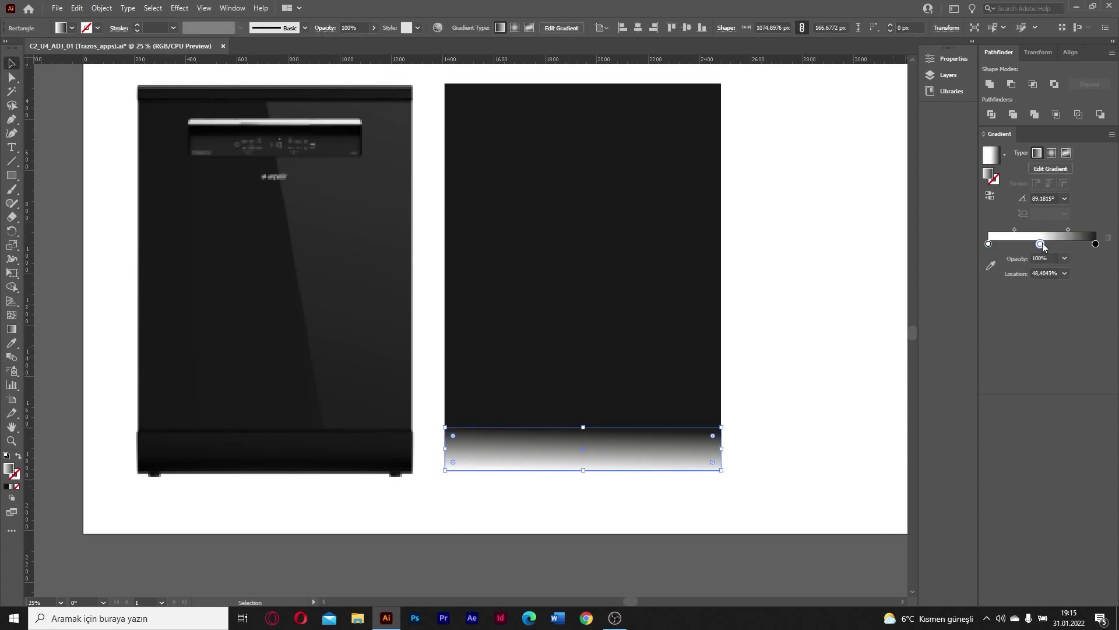
pyautogui.click(992, 269)
pyautogui.click(305, 463)
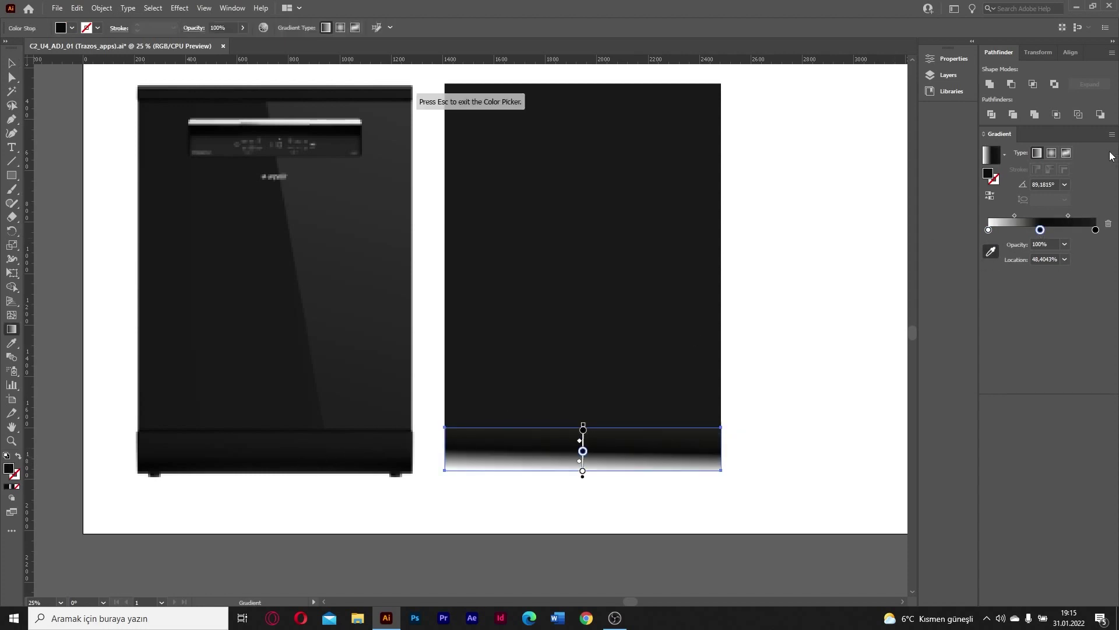
# Step: Recolour the end and start stops of the base strip's gradient with dark tones sampled from the reference base
pyautogui.click(1096, 231)
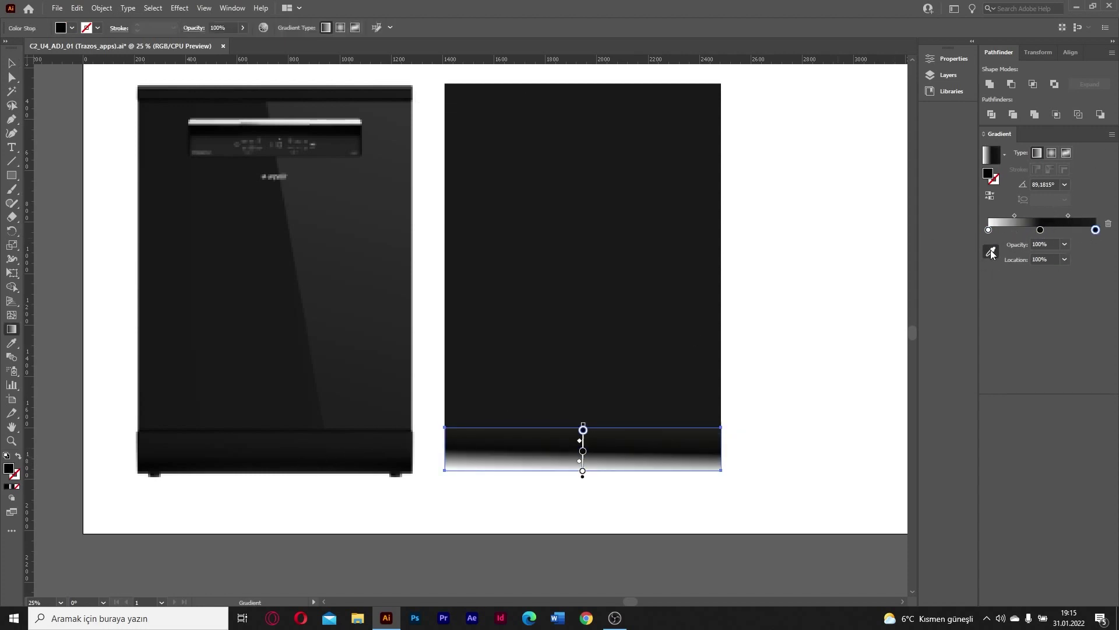
pyautogui.click(990, 251)
pyautogui.click(275, 466)
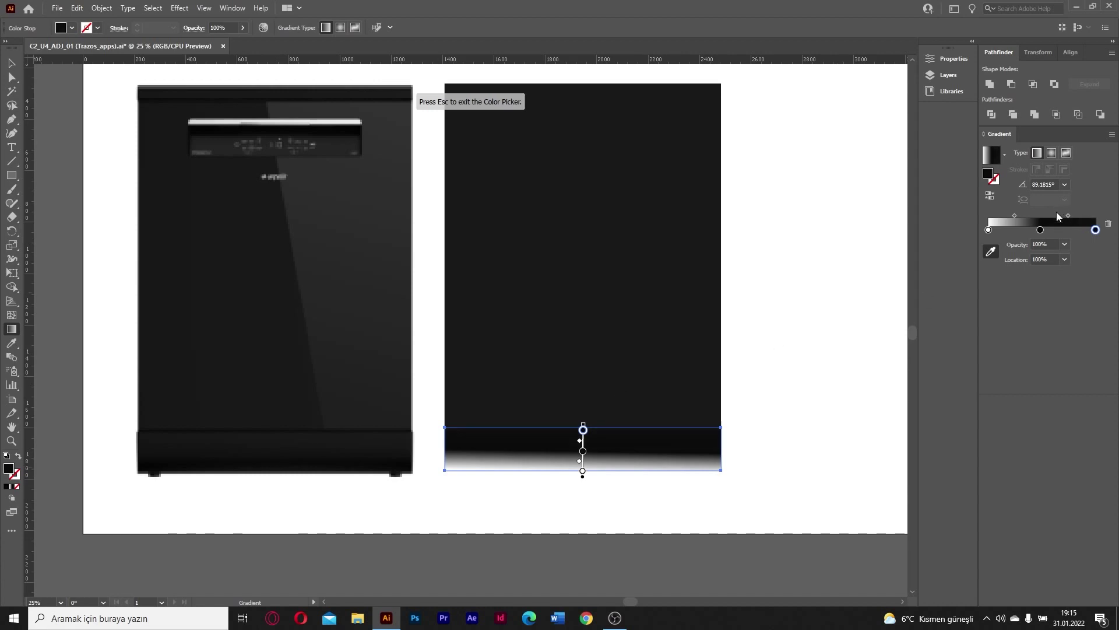
pyautogui.click(988, 229)
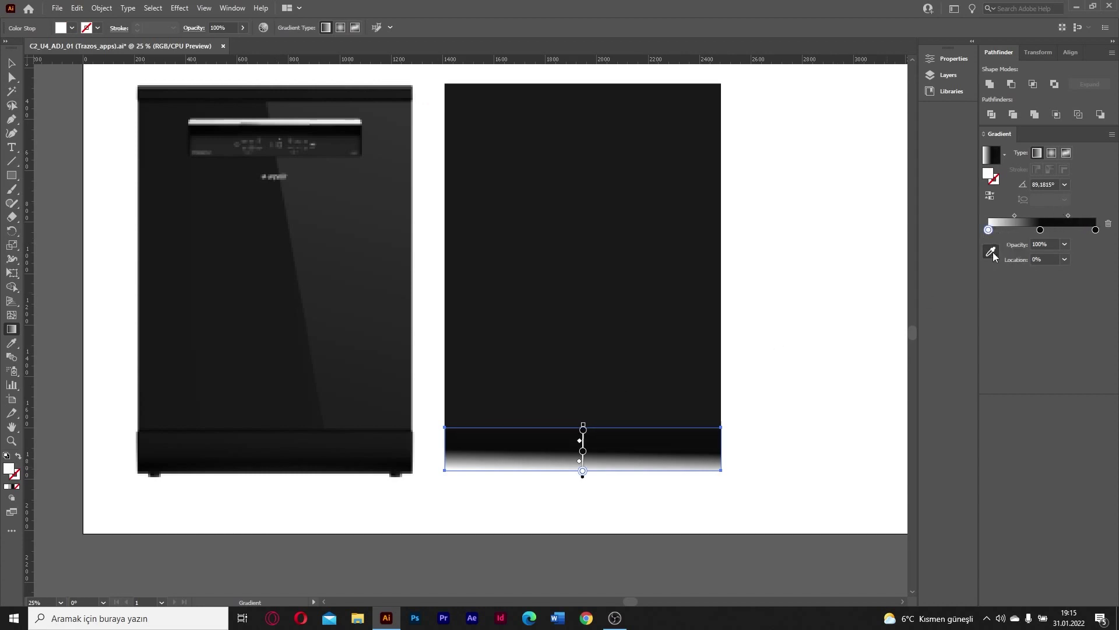
pyautogui.click(991, 252)
pyautogui.click(307, 443)
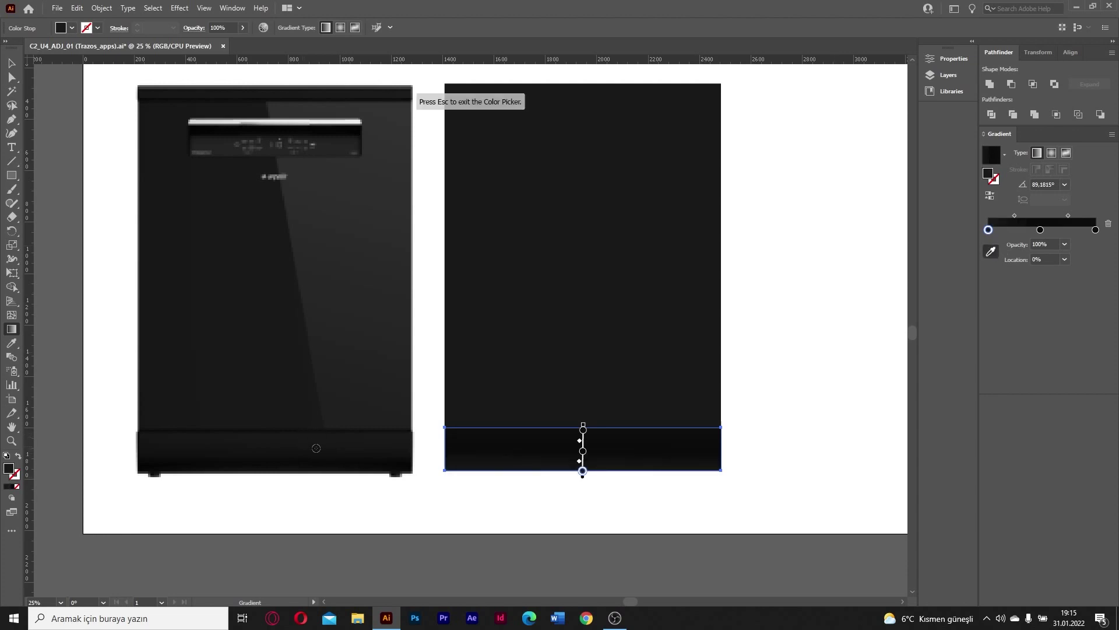
pyautogui.press('v')
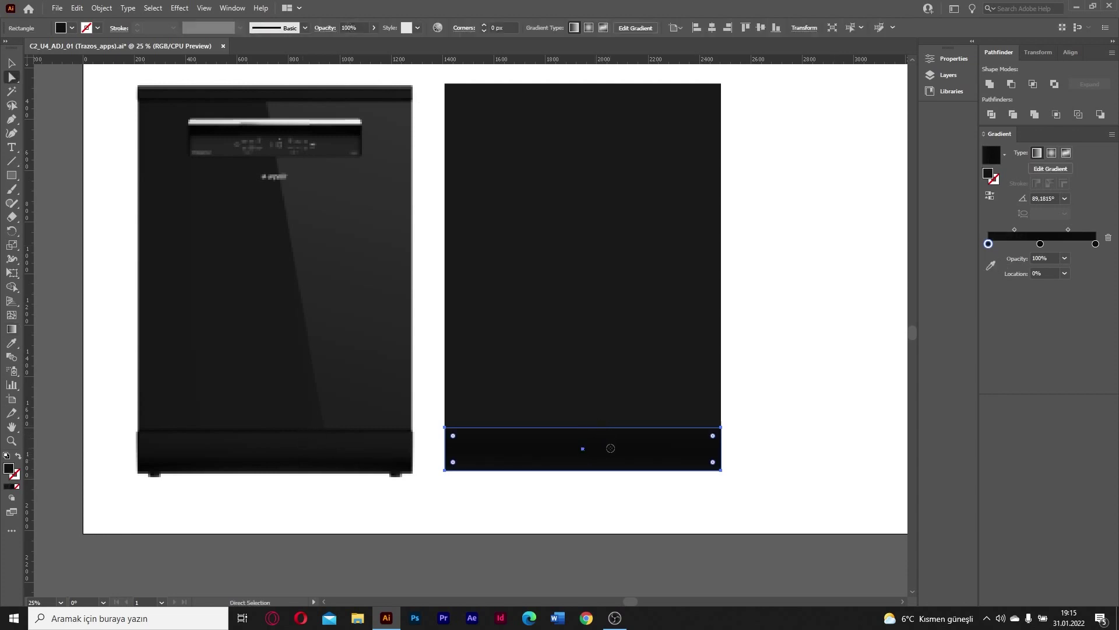
# Step: Redraw the base strip's gradient vertically from its upper edge down to its lower edge
pyautogui.press('g')
pyautogui.moveTo(594, 428); pyautogui.dragTo(592, 471)
pyautogui.press('v')
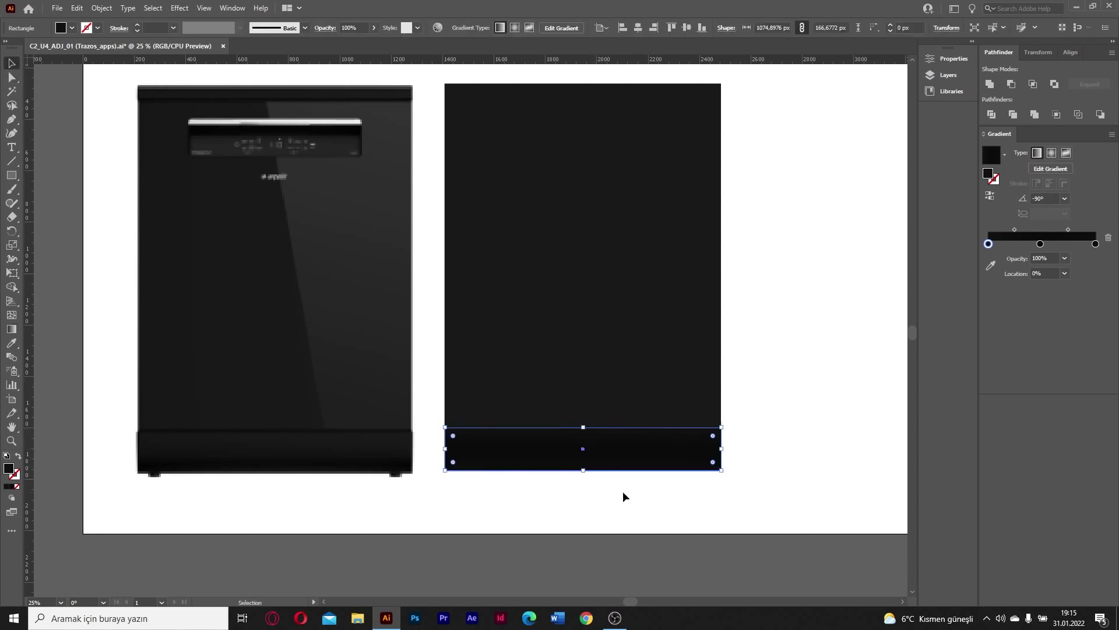
pyautogui.click(619, 494)
# Step: Redraw the base strip's gradient from its lower edge up to its upper edge
pyautogui.scroll(2, 548, 519)
pyautogui.scroll(-1, 278, 390)
pyautogui.click(500, 400)
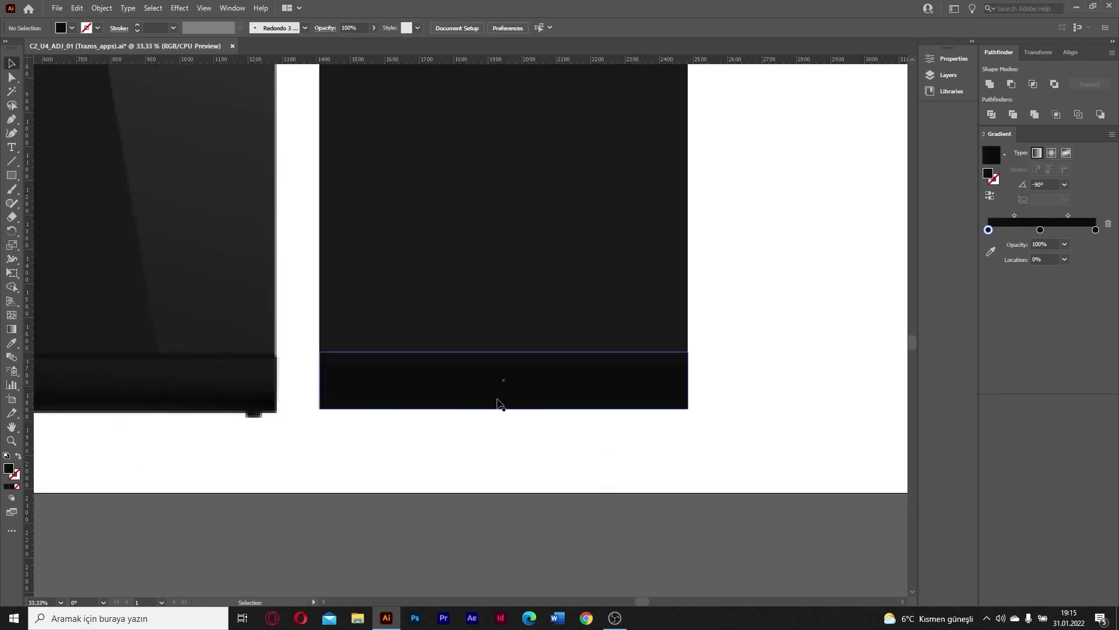
pyautogui.press('g')
pyautogui.moveTo(503, 411); pyautogui.dragTo(504, 351)
pyautogui.press('v')
pyautogui.scroll(-1, 607, 425)
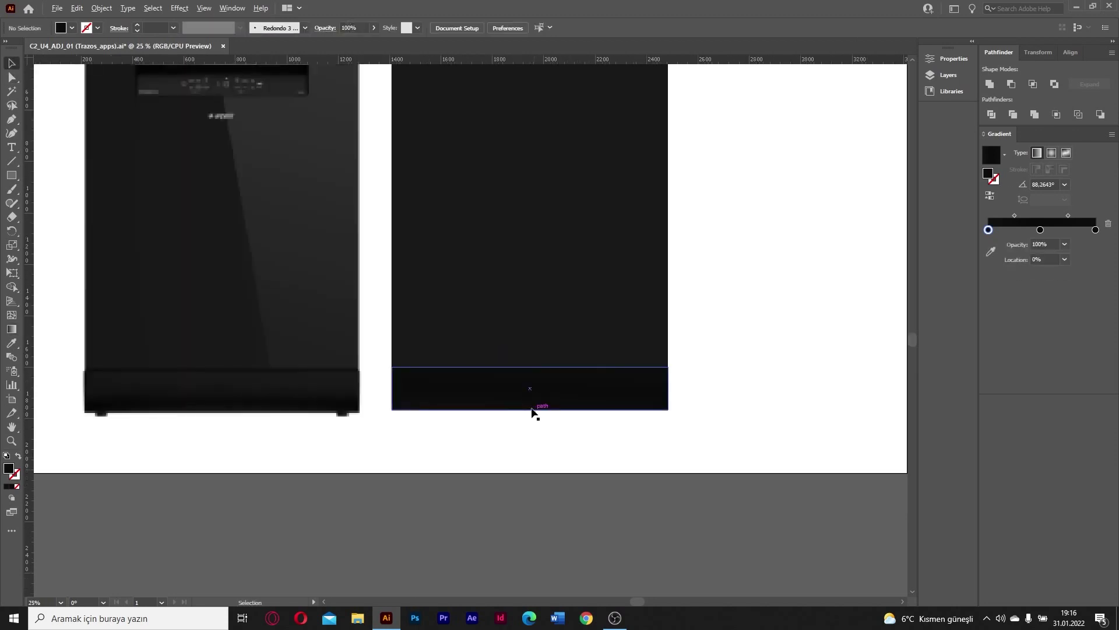
# Step: Shift the base gradient's middle stop toward the end stop and set the midpoint before it to about 79.5%
pyautogui.scroll(2, 533, 407)
pyautogui.moveTo(1039, 245); pyautogui.dragTo(1076, 244)
pyautogui.hotkey('ctrl', 'shift', 'a')
pyautogui.scroll(-1, 922, 349)
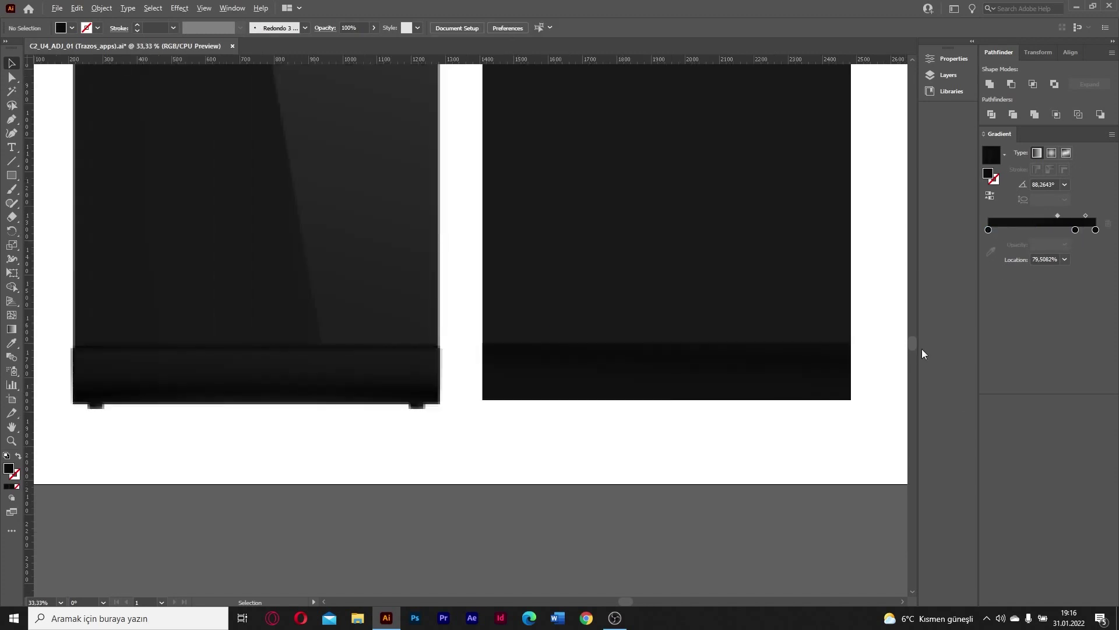
pyautogui.scroll(-1, 182, 452)
pyautogui.scroll(-1, 733, 431)
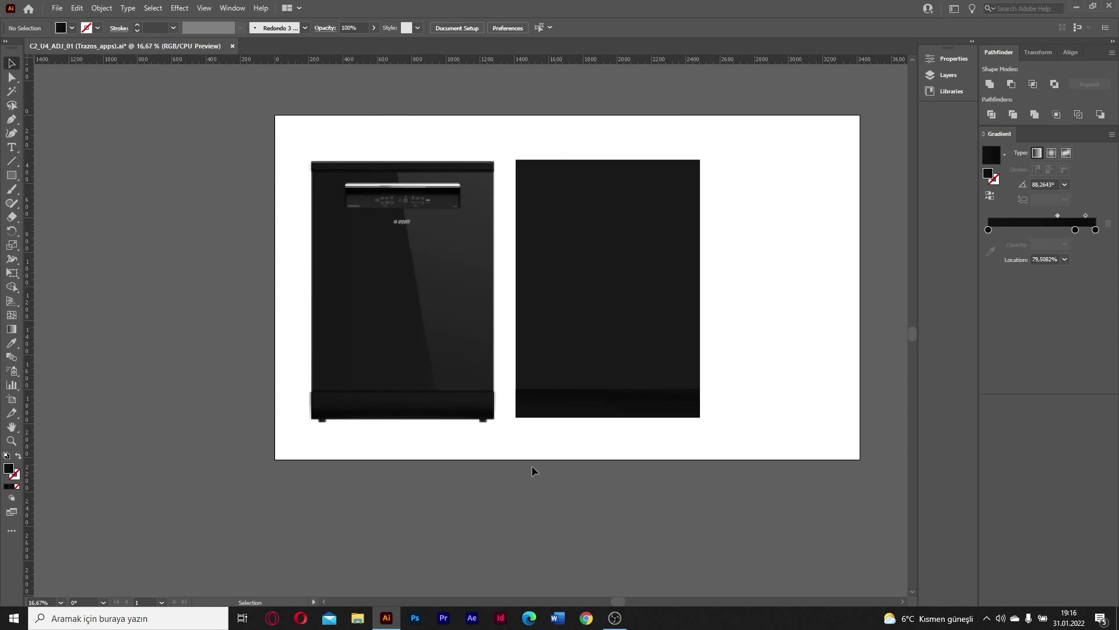
# Step: Set the start stop of the base strip's gradient to 100% black (K)
pyautogui.scroll(1, 498, 457)
pyautogui.scroll(1, 659, 429)
pyautogui.scroll(1, 659, 431)
pyautogui.click(694, 372)
pyautogui.doubleClick(988, 243)
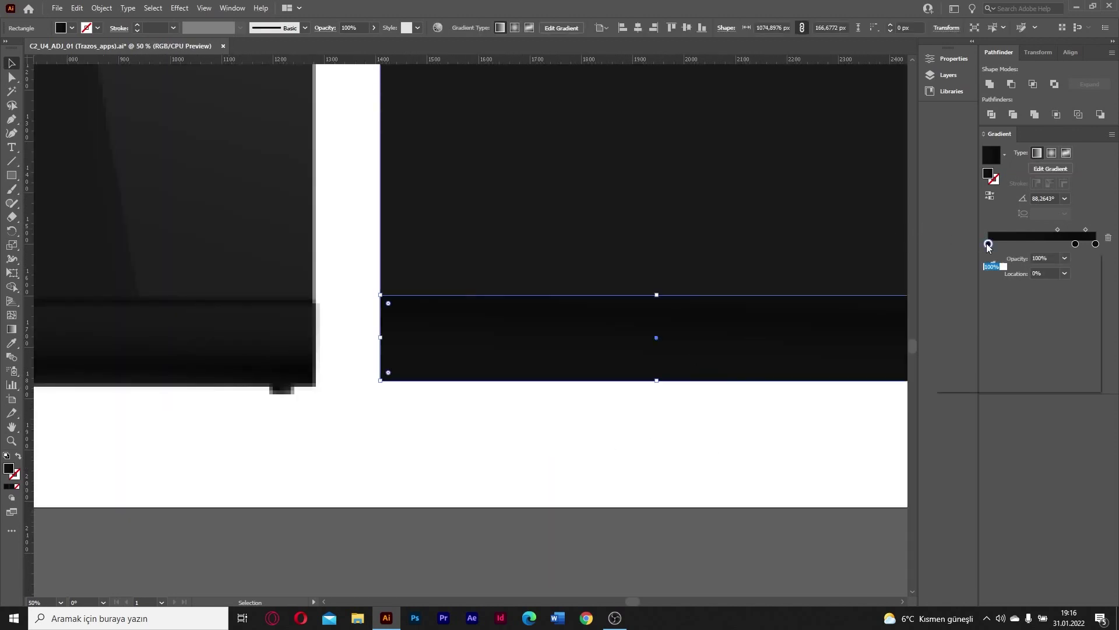
pyautogui.click(945, 285)
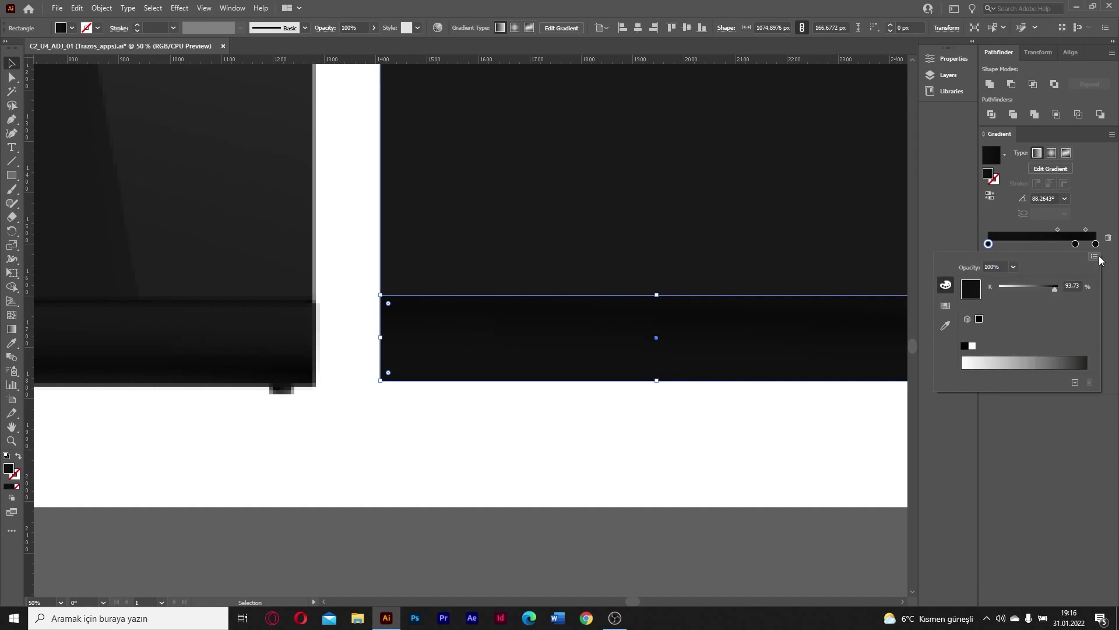
pyautogui.click(1054, 288)
pyautogui.click(1057, 289)
pyautogui.moveTo(1059, 289); pyautogui.dragTo(1061, 289)
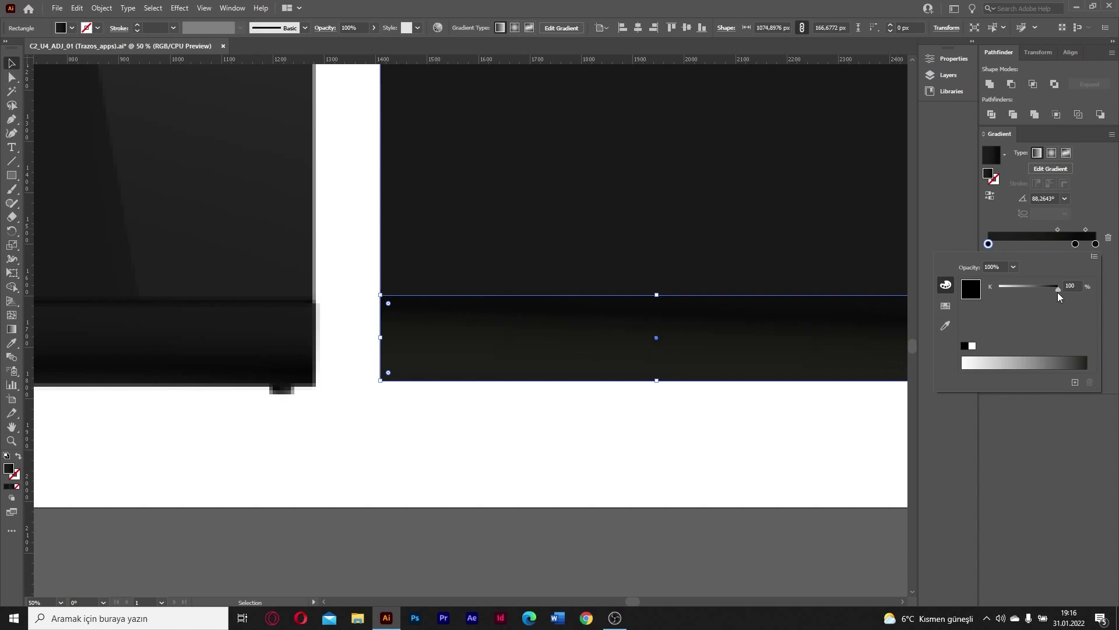
pyautogui.click(607, 430)
pyautogui.click(763, 386)
pyautogui.scroll(-1, 338, 333)
pyautogui.scroll(-2, 595, 466)
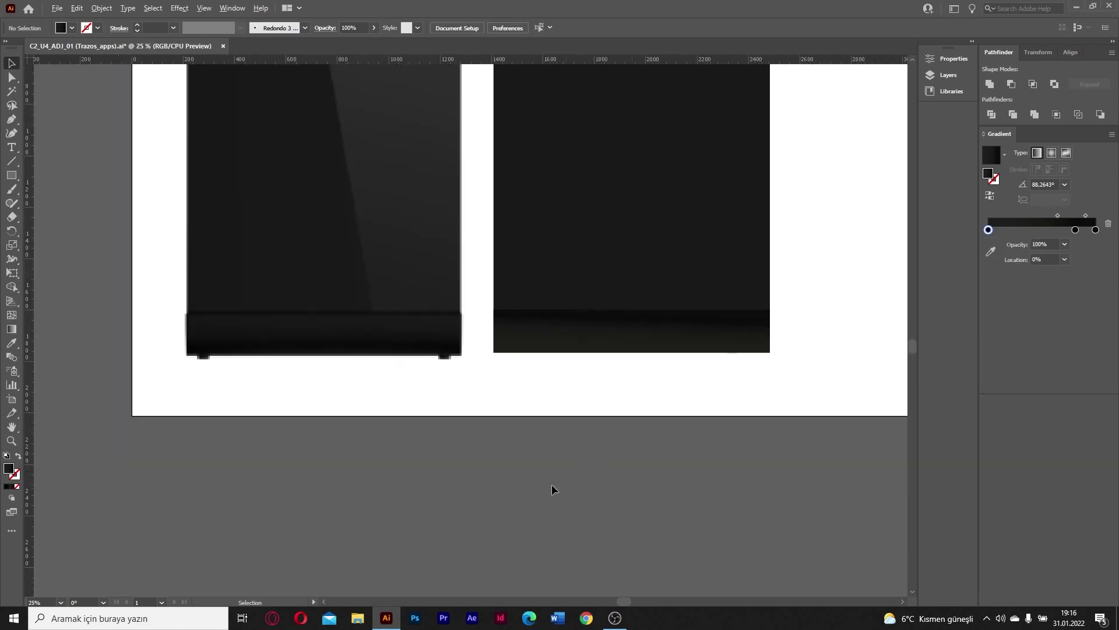
# Step: Apply the dark gradient vertically to the body rectangle from its lower part upward, and remove the gradient's middle stop
pyautogui.scroll(1, 608, 278)
pyautogui.click(600, 321)
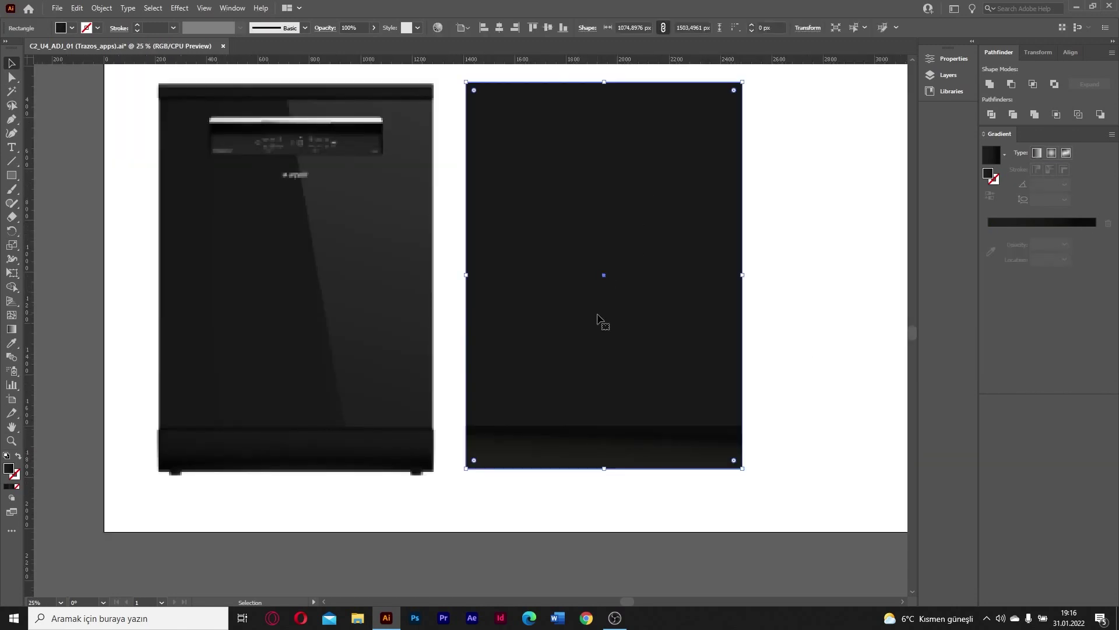
pyautogui.press('g')
pyautogui.click(589, 295)
pyautogui.moveTo(605, 388); pyautogui.dragTo(603, 156)
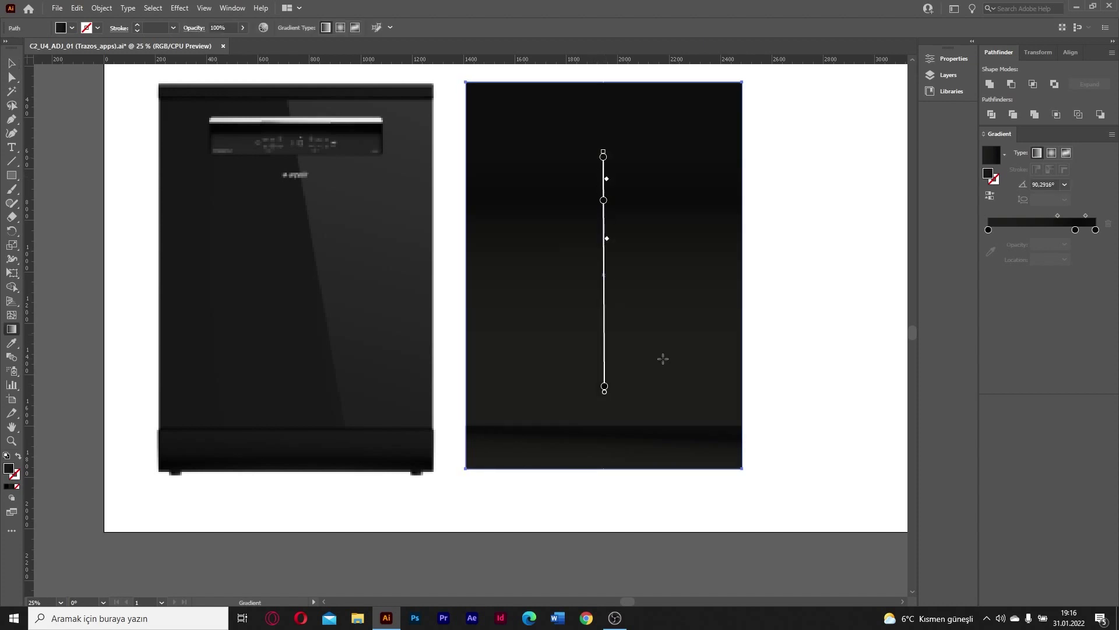
pyautogui.click(1077, 230)
pyautogui.click(1108, 224)
pyautogui.click(1094, 229)
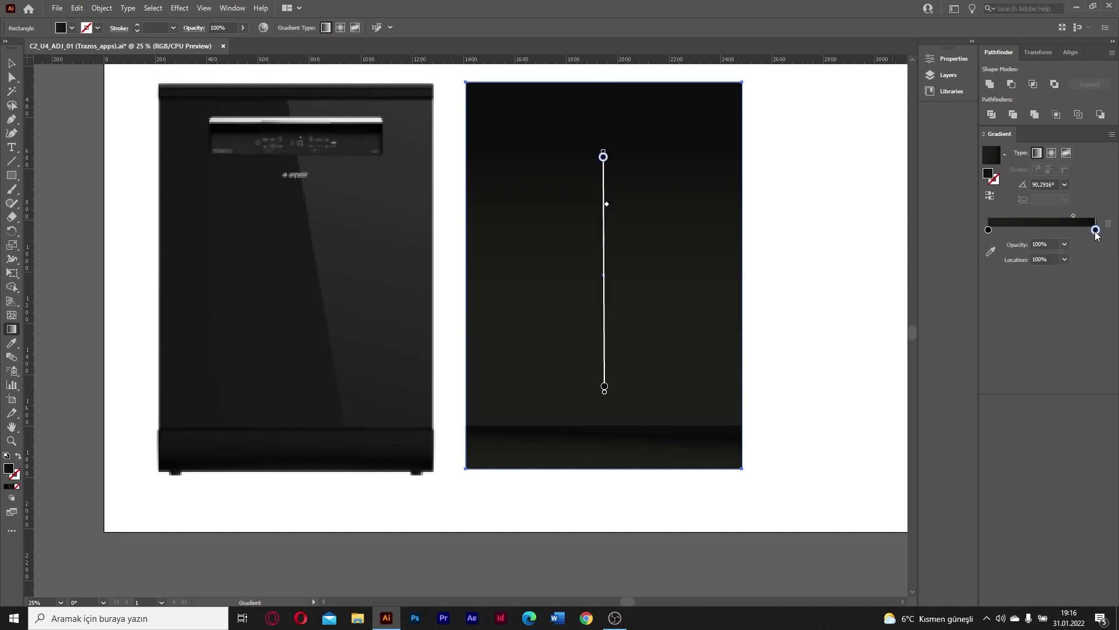
# Step: Recolour the end and start stops of the body's gradient with dark tones sampled from the reference door
pyautogui.click(990, 251)
pyautogui.click(279, 414)
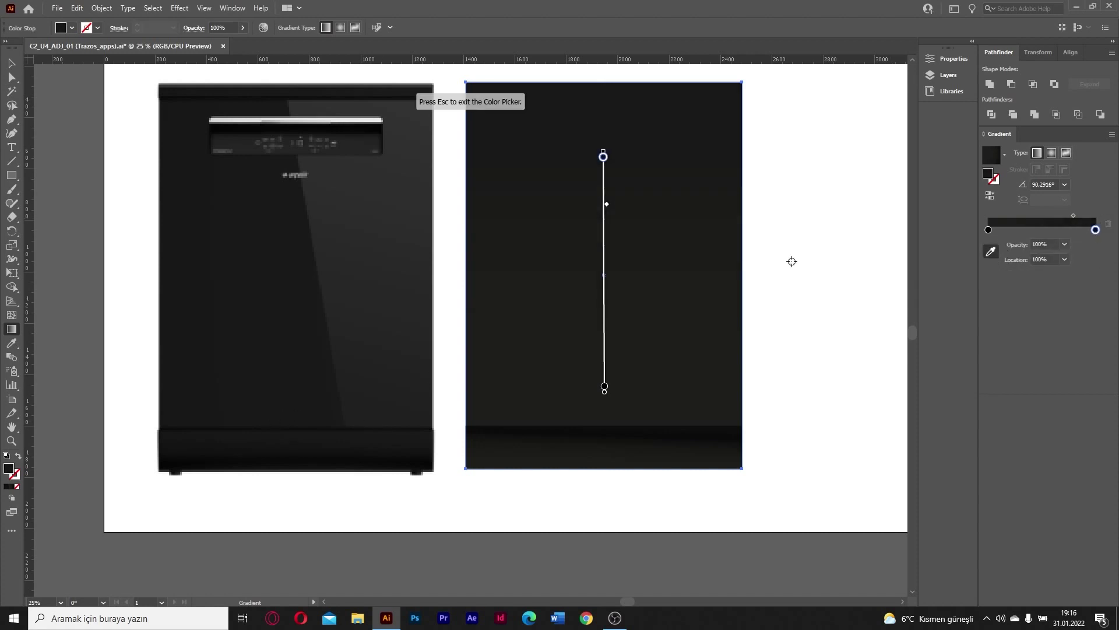
pyautogui.click(988, 229)
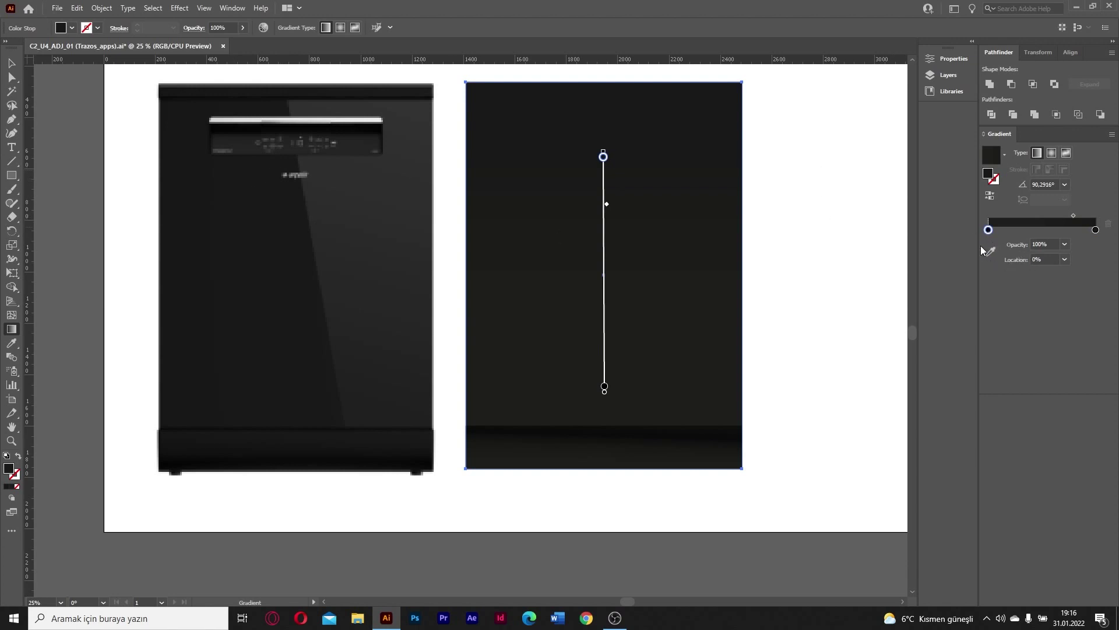
pyautogui.click(986, 251)
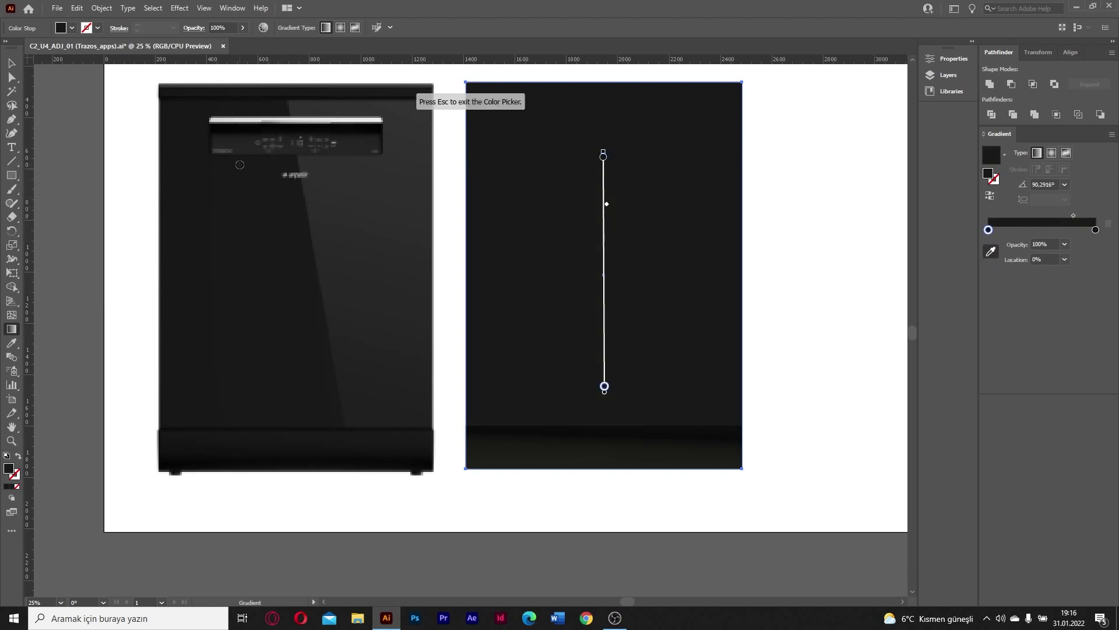
pyautogui.press('Escape')
pyautogui.press('v')
pyautogui.click(808, 326)
pyautogui.scroll(-1, 806, 441)
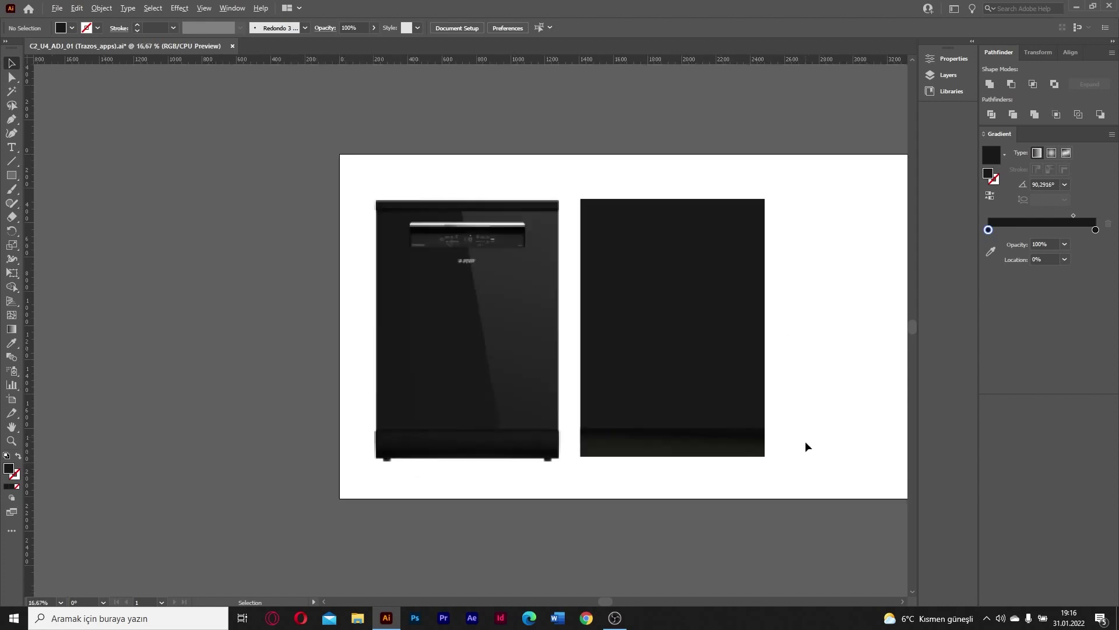
# Step: Redraw the base strip's gradient vertically, starting below its lower edge and ending above its upper edge
pyautogui.scroll(2, 712, 452)
pyautogui.click(697, 448)
pyautogui.press('g')
pyautogui.moveTo(658, 471); pyautogui.dragTo(659, 407)
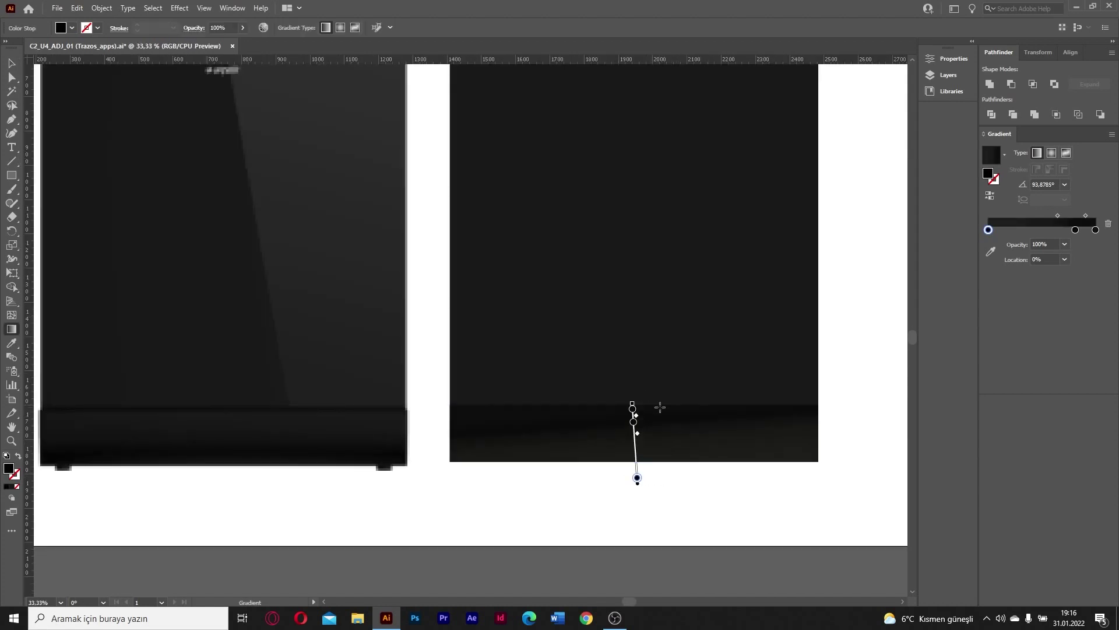
pyautogui.moveTo(670, 469); pyautogui.dragTo(672, 394)
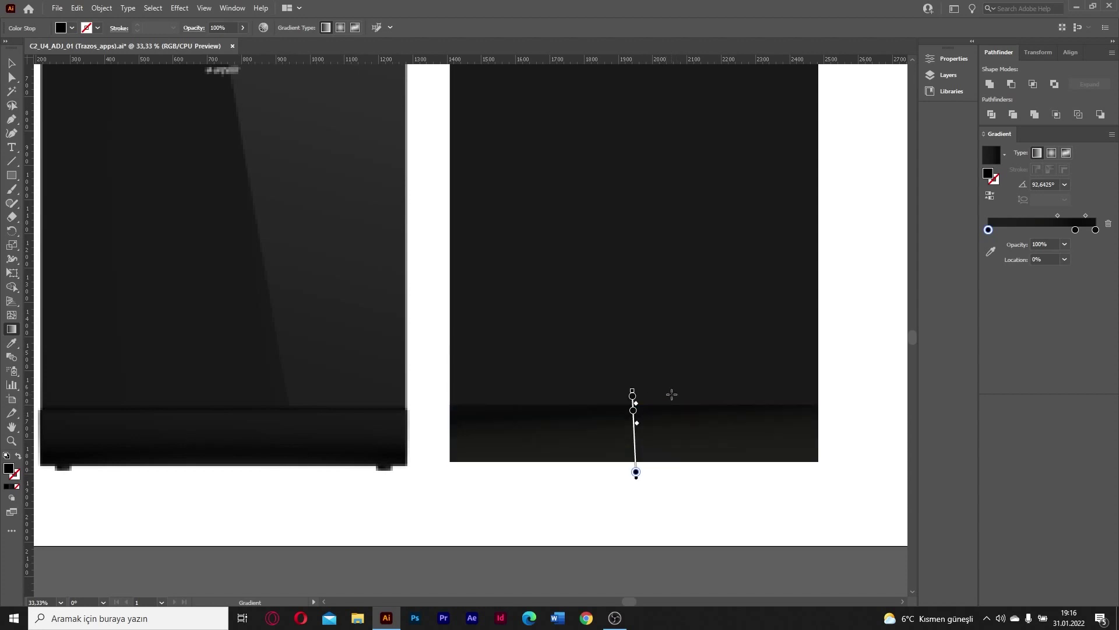
pyautogui.moveTo(634, 487); pyautogui.dragTo(634, 364)
pyautogui.press('v')
pyautogui.click(780, 481)
pyautogui.scroll(-3, 844, 484)
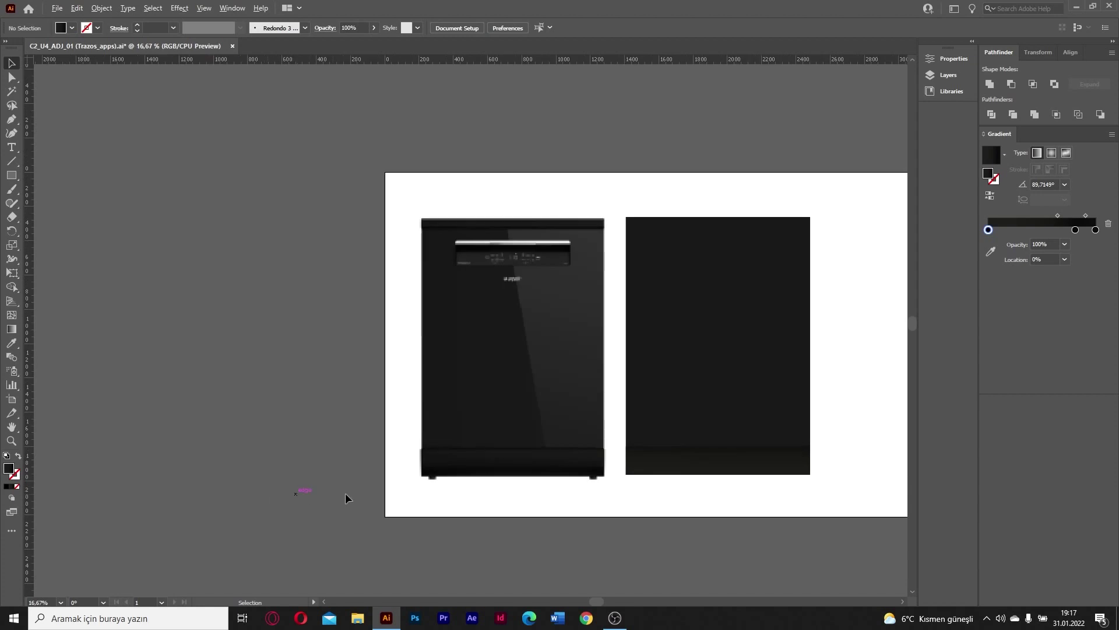
# Step: Duplicate the base strip and shrink the copy to a separator line about 20 px high along the base's upper edge
pyautogui.scroll(1, 541, 478)
pyautogui.scroll(4, 460, 470)
pyautogui.scroll(-2, 342, 532)
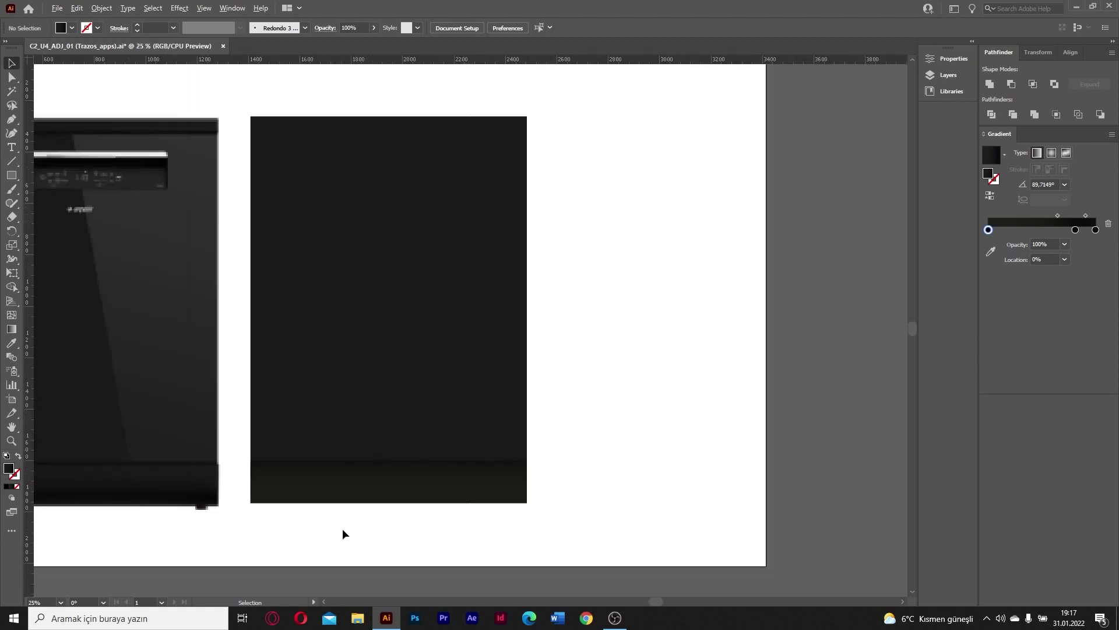
pyautogui.scroll(2, 105, 475)
pyautogui.scroll(-1, 595, 425)
pyautogui.scroll(1, 600, 426)
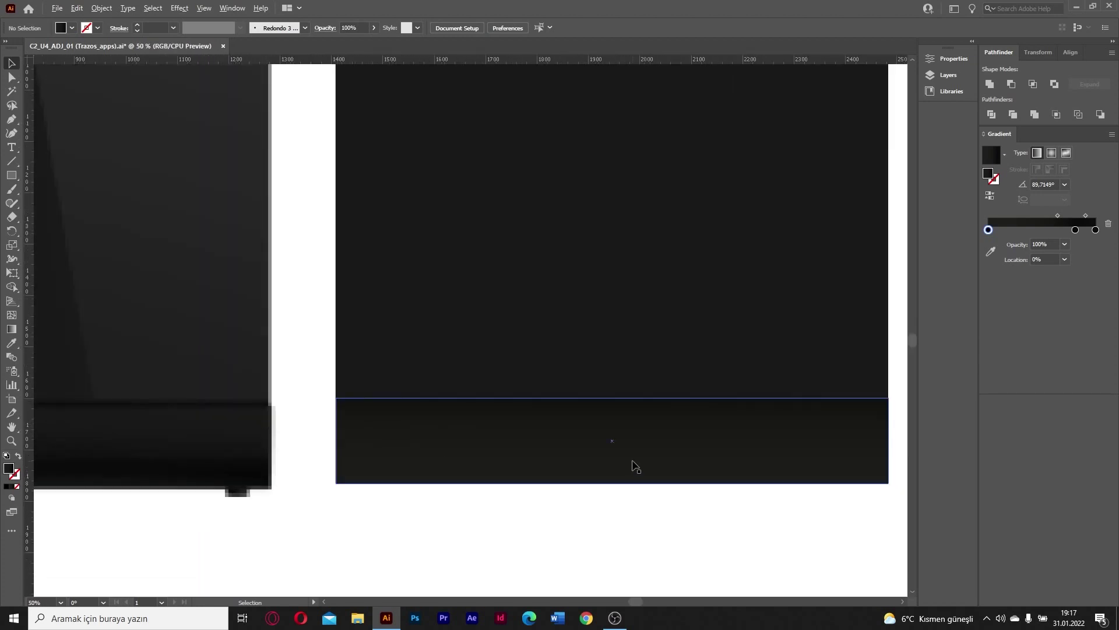
pyautogui.scroll(-1, 632, 465)
pyautogui.click(558, 452)
pyautogui.scroll(2, 579, 481)
pyautogui.press('a')
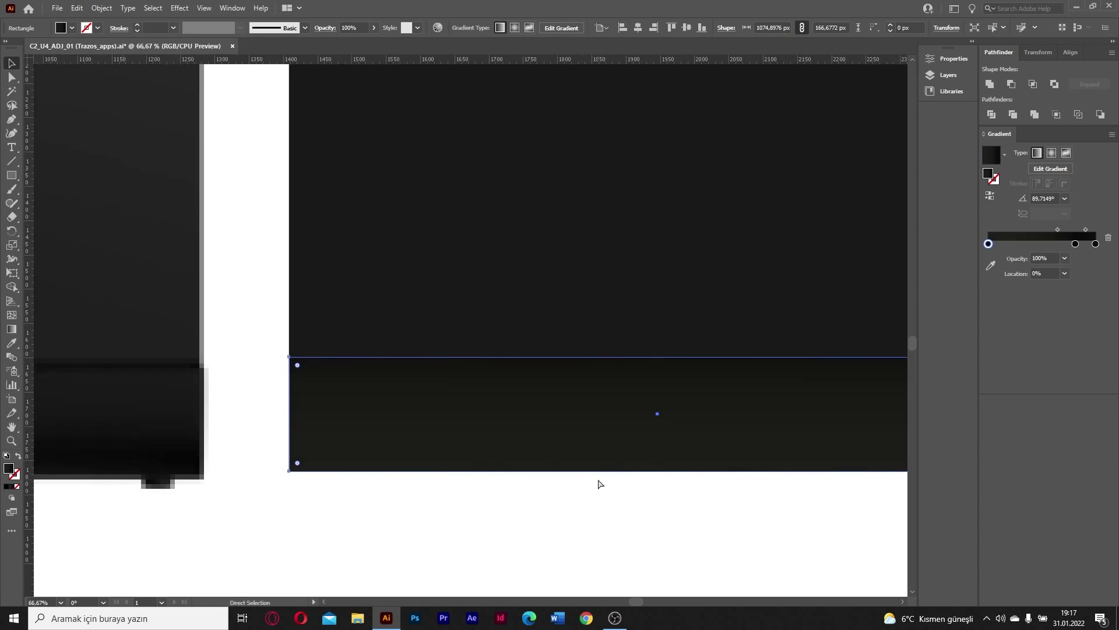
pyautogui.press('v')
pyautogui.moveTo(657, 469); pyautogui.dragTo(607, 369)
pyautogui.scroll(-1, 631, 402)
pyautogui.scroll(2, 619, 392)
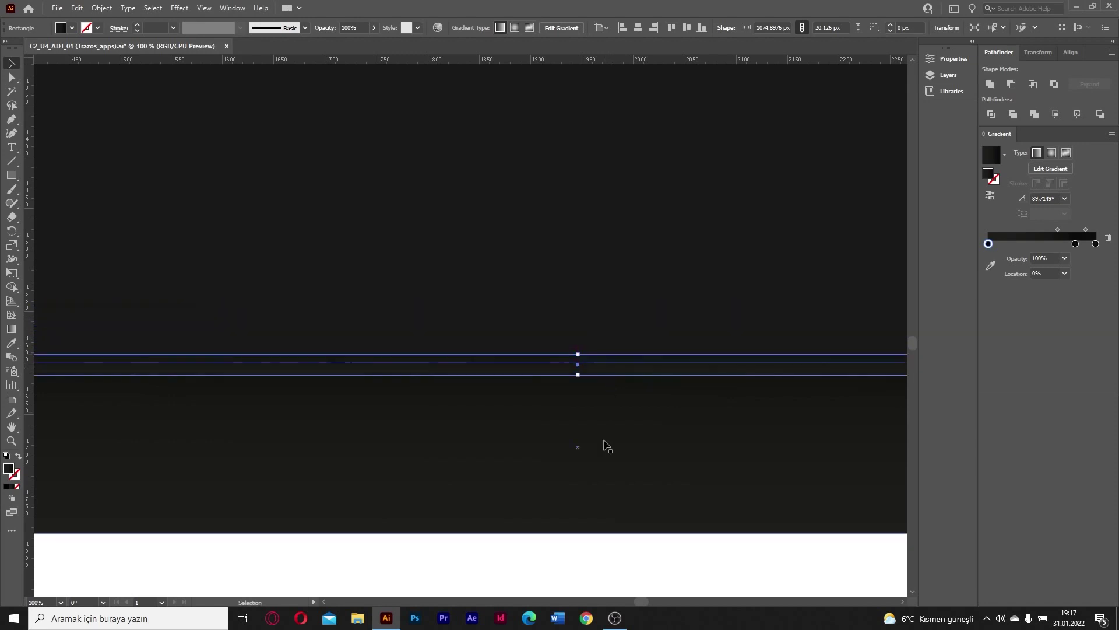
# Step: Fill the thin separator line above the base with solid black
pyautogui.click(656, 572)
pyautogui.scroll(-1, 768, 490)
pyautogui.scroll(2, 589, 414)
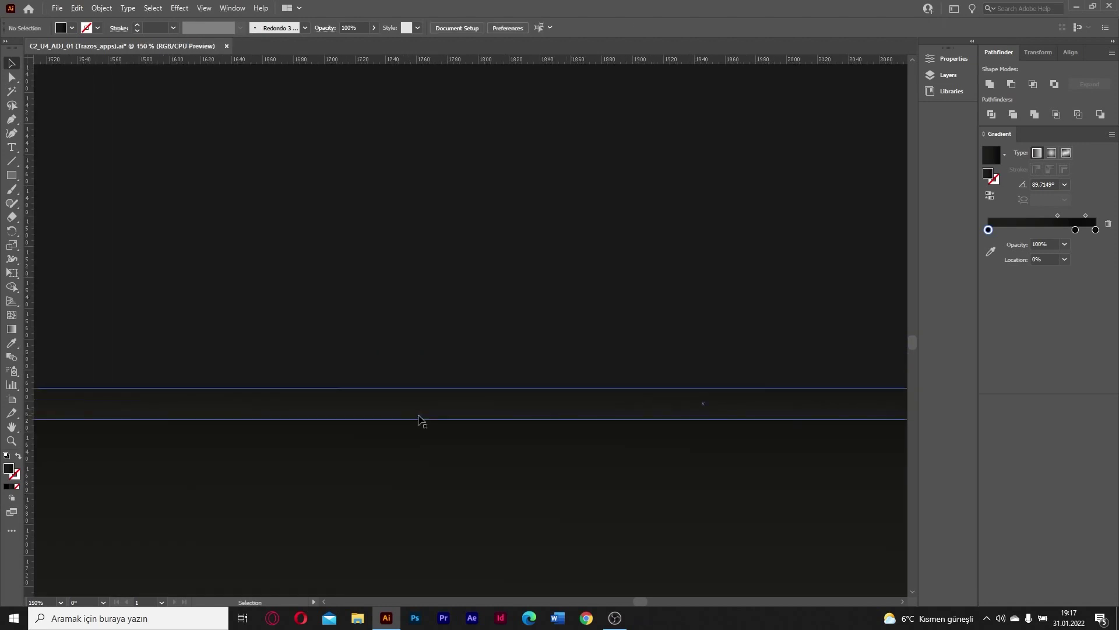
pyautogui.click(420, 417)
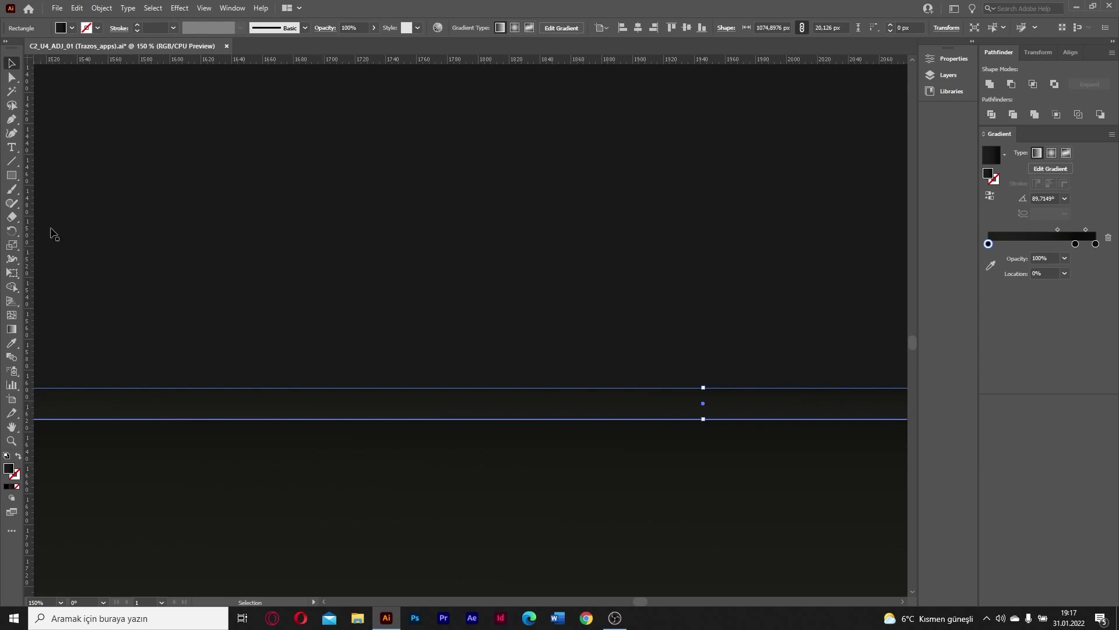
pyautogui.click(71, 27)
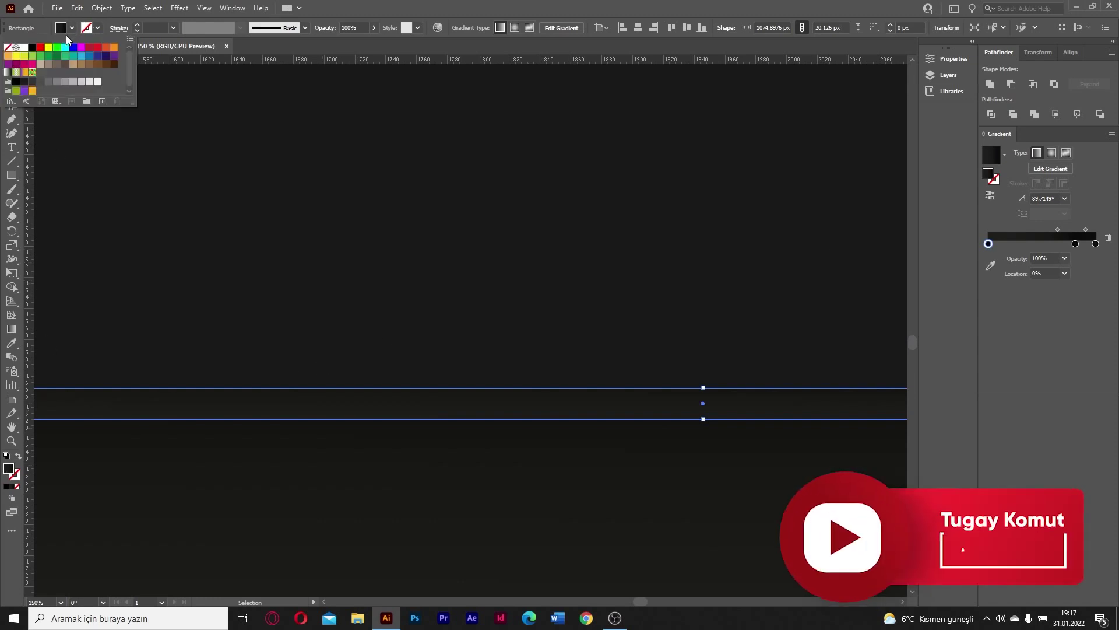
pyautogui.click(16, 83)
pyautogui.click(337, 275)
pyautogui.scroll(-5, 582, 249)
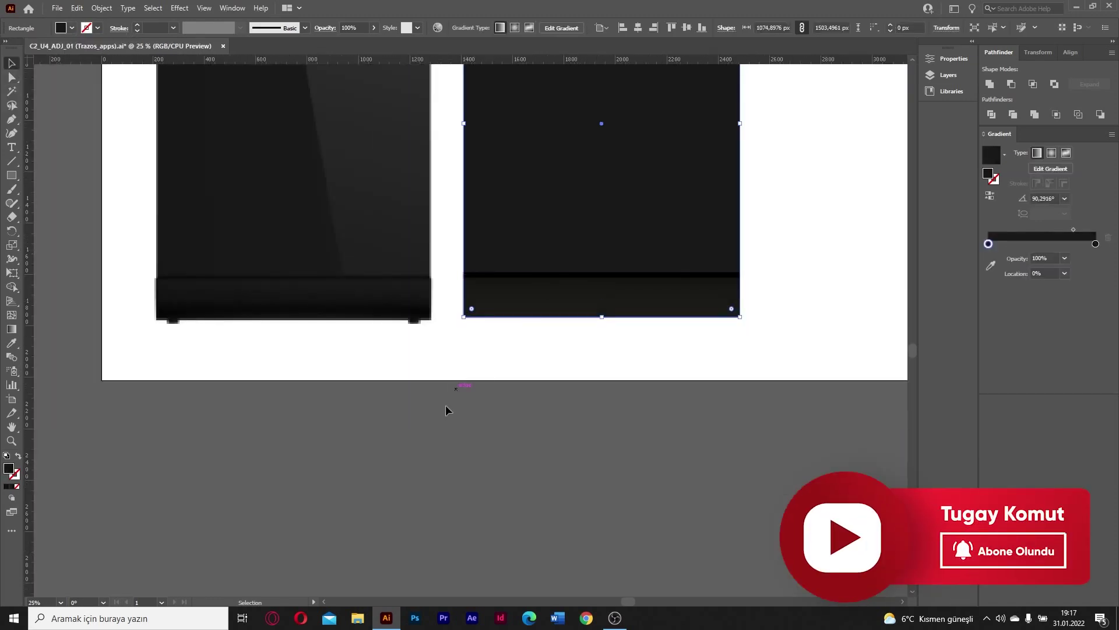
# Step: Compare the black separator line and base strip with the reference dishwasher's base
pyautogui.click(456, 386)
pyautogui.scroll(4, 606, 244)
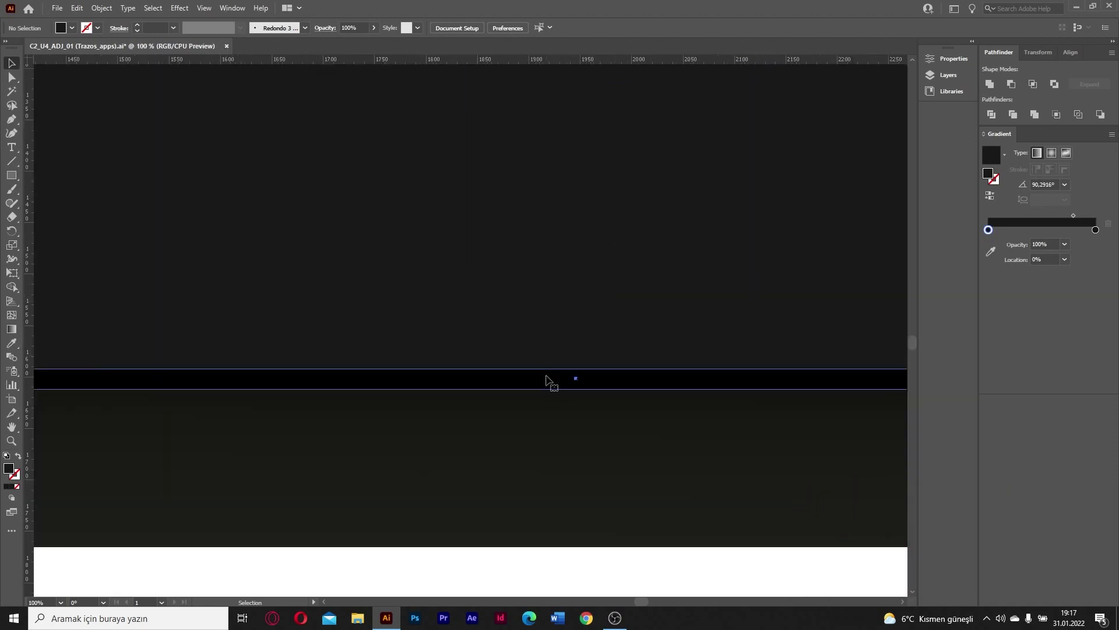
pyautogui.click(546, 379)
pyautogui.scroll(-1, 615, 320)
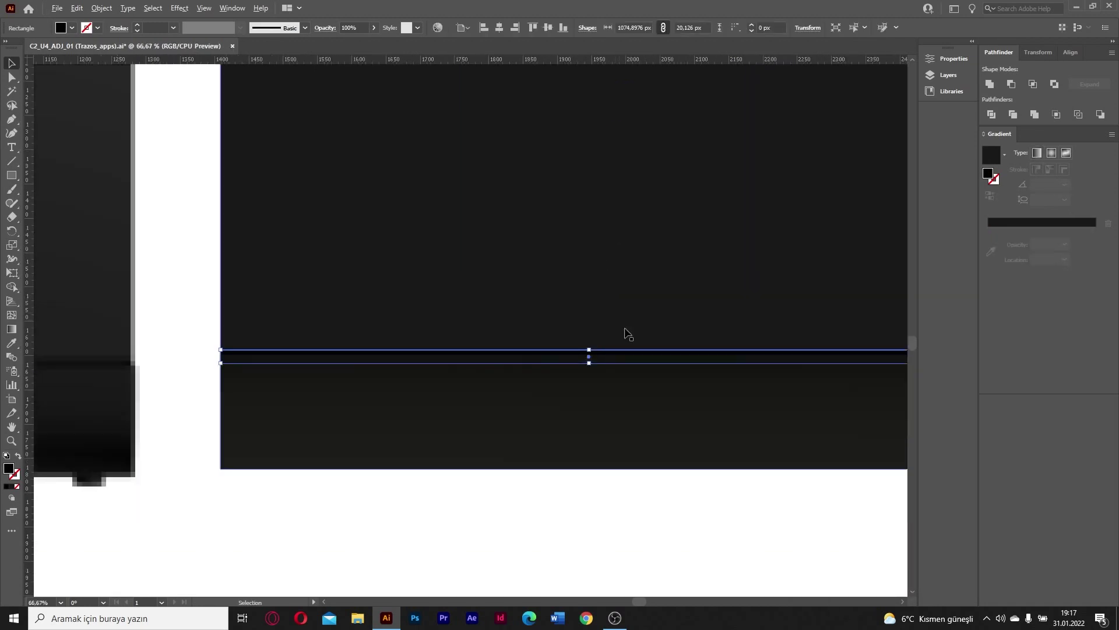
pyautogui.click(642, 512)
pyautogui.scroll(-1, 167, 557)
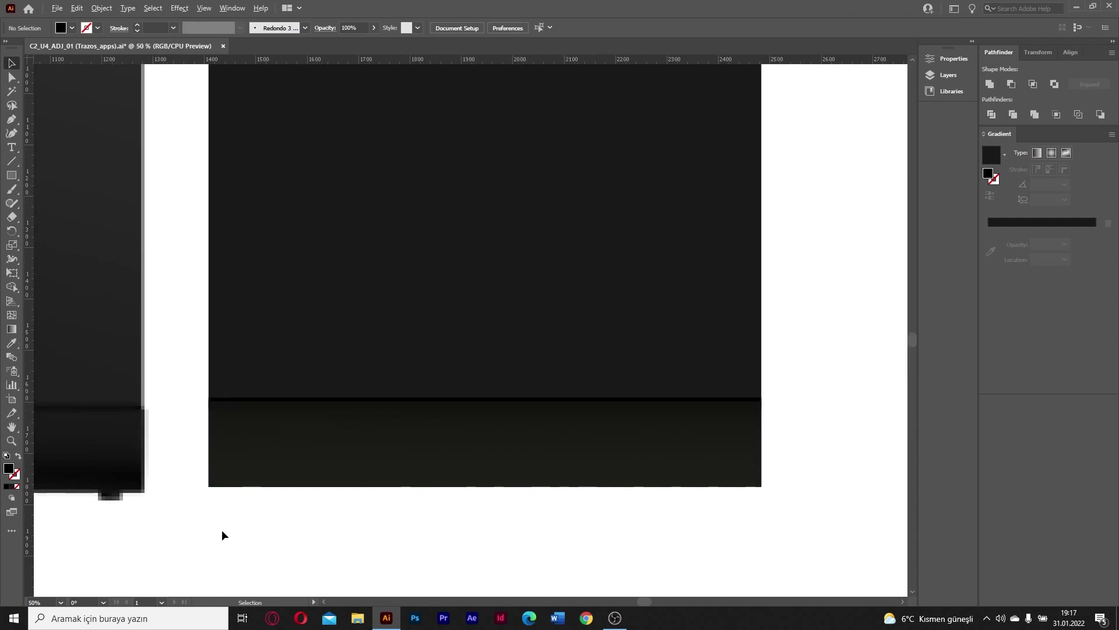
pyautogui.scroll(-1, 415, 512)
pyautogui.scroll(-2, 498, 450)
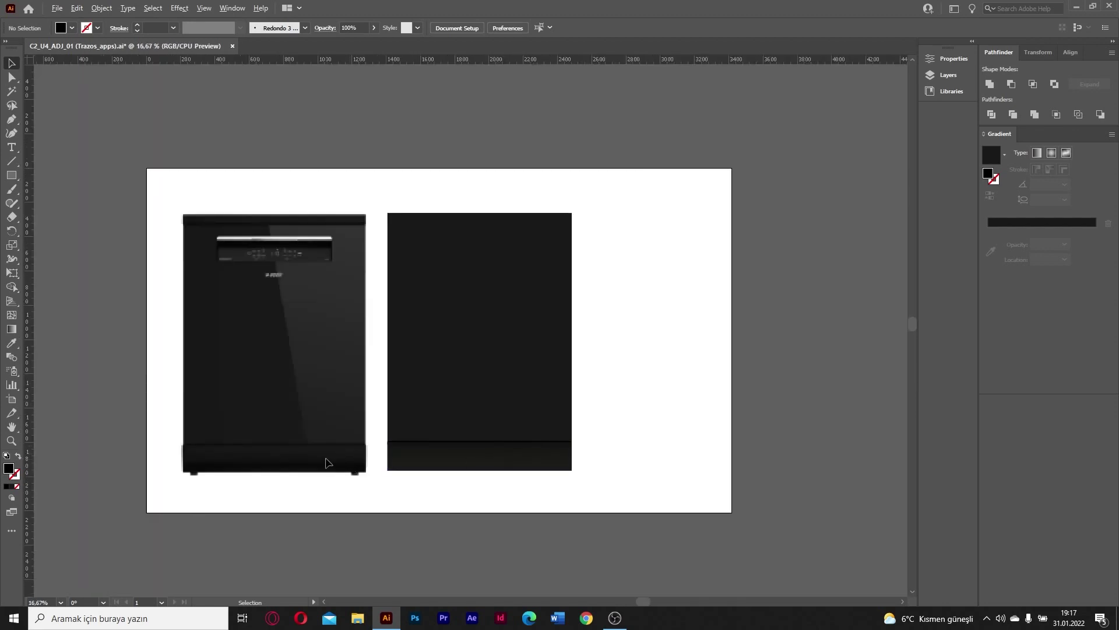
# Step: Switch the colour sliders to HSB and recolour the separator line with hue 200, saturation 60% and brightness 5.88%
pyautogui.scroll(4, 488, 464)
pyautogui.scroll(1, 491, 470)
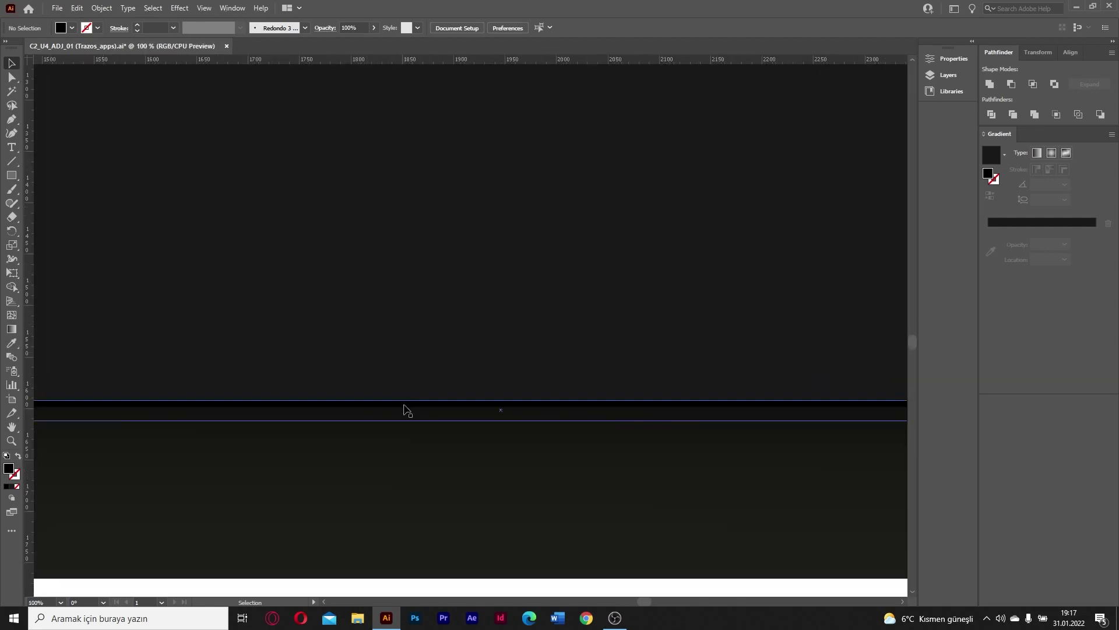
pyautogui.click(407, 407)
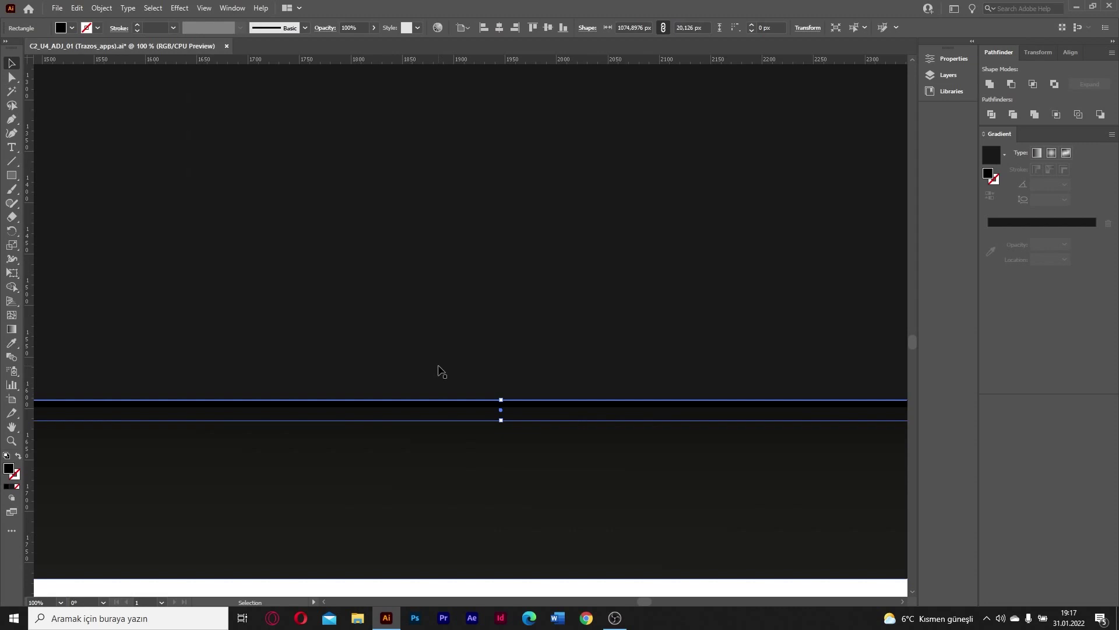
pyautogui.press('F6')
pyautogui.moveTo(632, 53); pyautogui.dragTo(833, 143)
pyautogui.click(790, 156)
pyautogui.click(758, 155)
pyautogui.click(875, 155)
pyautogui.click(953, 201)
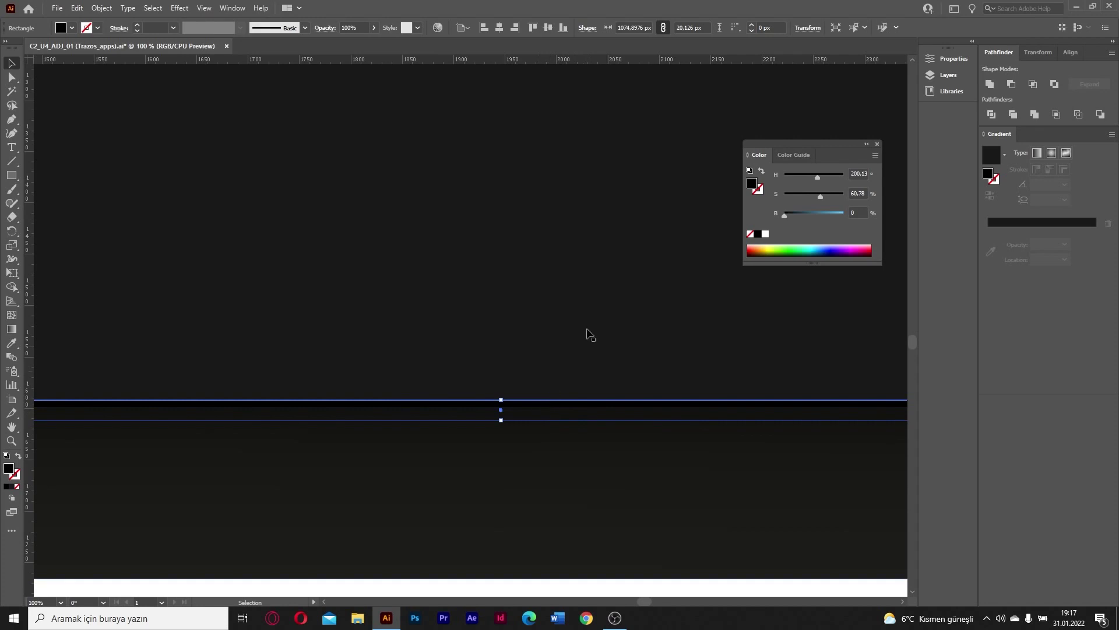
pyautogui.click(789, 215)
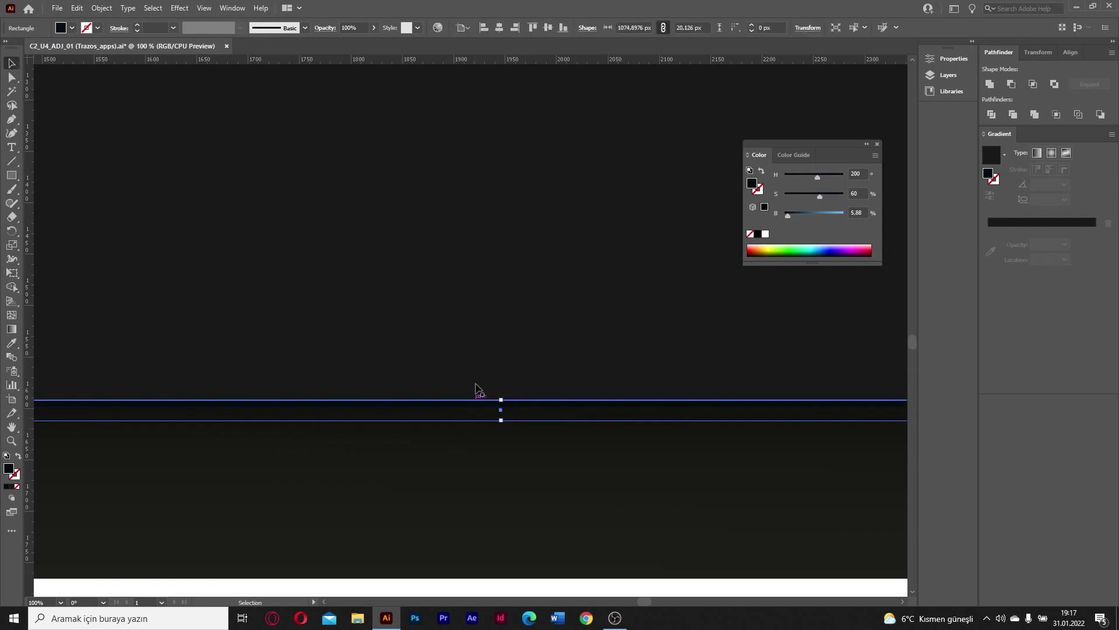
# Step: Examine the recoloured separator line up close and compare the whole body with the reference dishwasher
pyautogui.click(553, 380)
pyautogui.scroll(2, 552, 380)
pyautogui.scroll(-7, 716, 342)
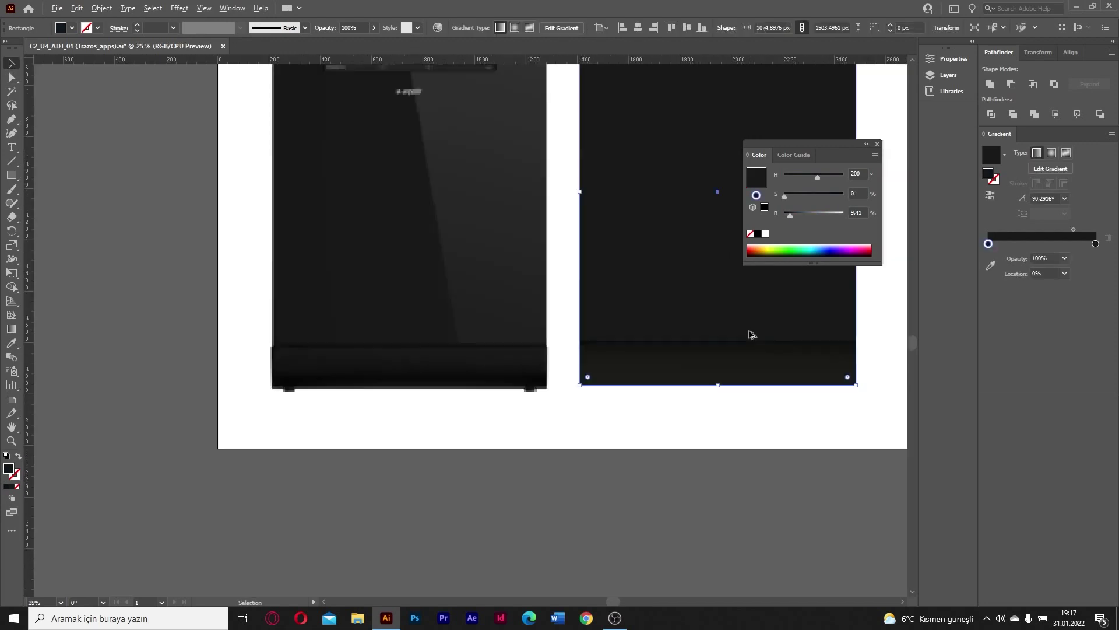
pyautogui.scroll(4, 728, 401)
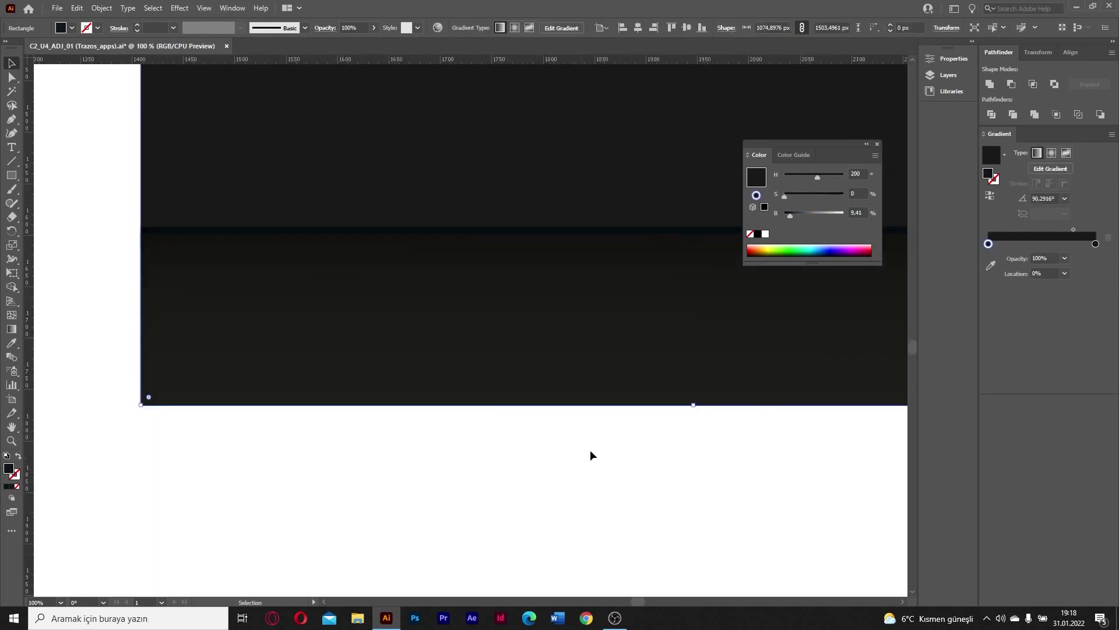
pyautogui.scroll(-4, 577, 460)
pyautogui.scroll(1, 658, 378)
pyautogui.scroll(-3, 637, 362)
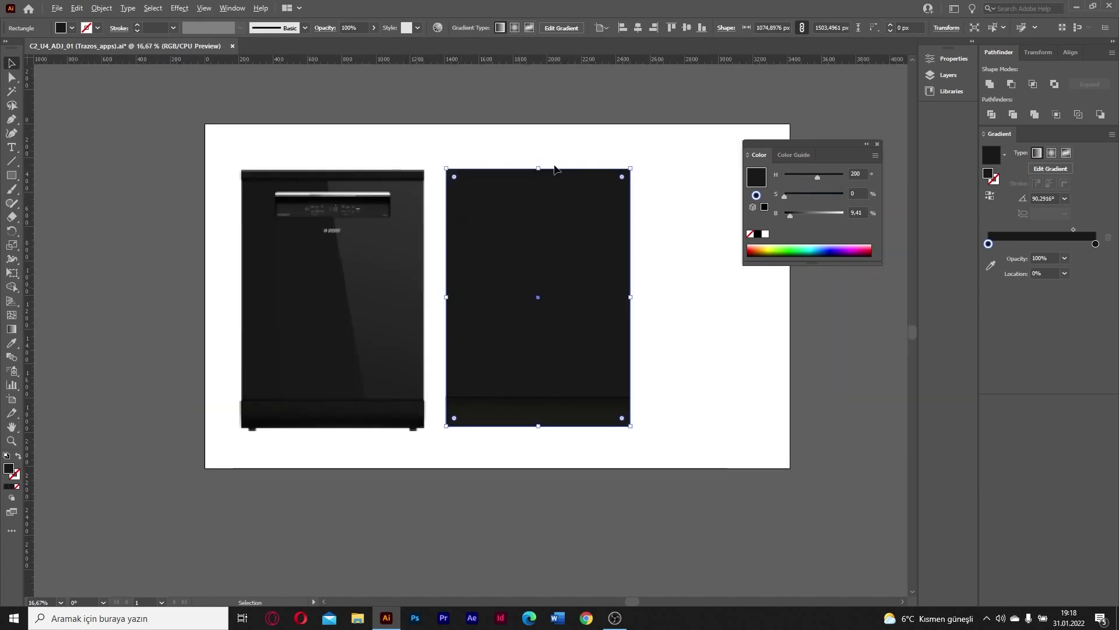
pyautogui.scroll(1, 543, 226)
pyautogui.scroll(-1, 540, 237)
pyautogui.scroll(1, 558, 216)
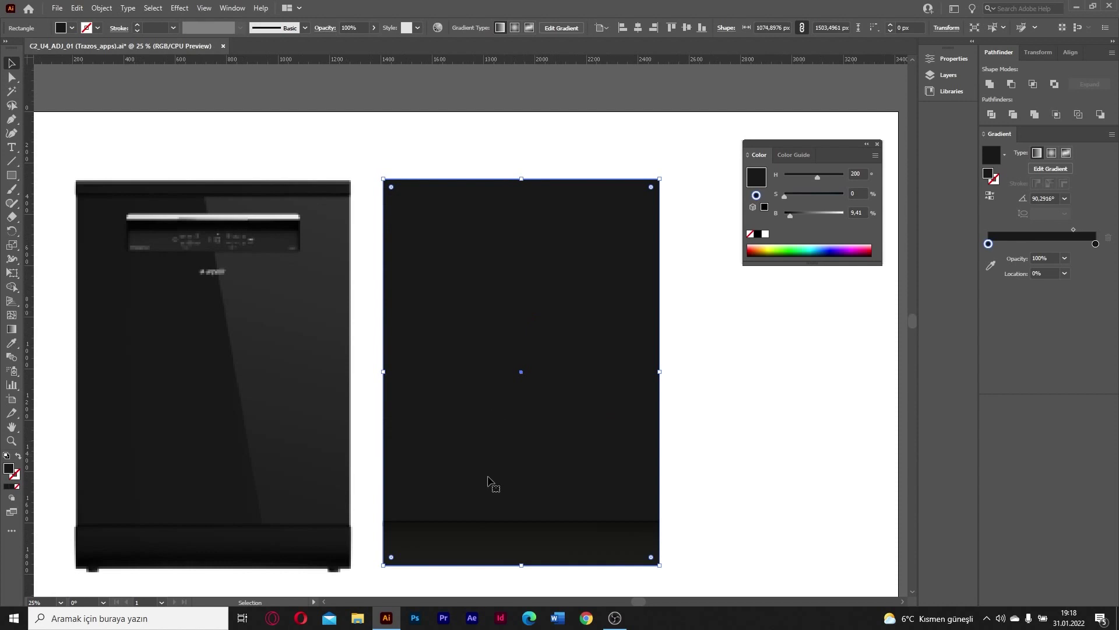
# Step: Make a thin header band with the base strip's gradient along the body's upper edge from a shrunken in-place copy of the body
pyautogui.hotkey('ctrl', 'f')
pyautogui.moveTo(522, 566); pyautogui.dragTo(600, 197)
pyautogui.click(731, 281)
pyautogui.click(473, 188)
pyautogui.scroll(2, 466, 188)
pyautogui.scroll(-2, 548, 281)
pyautogui.scroll(-1, 548, 281)
pyautogui.scroll(3, 612, 282)
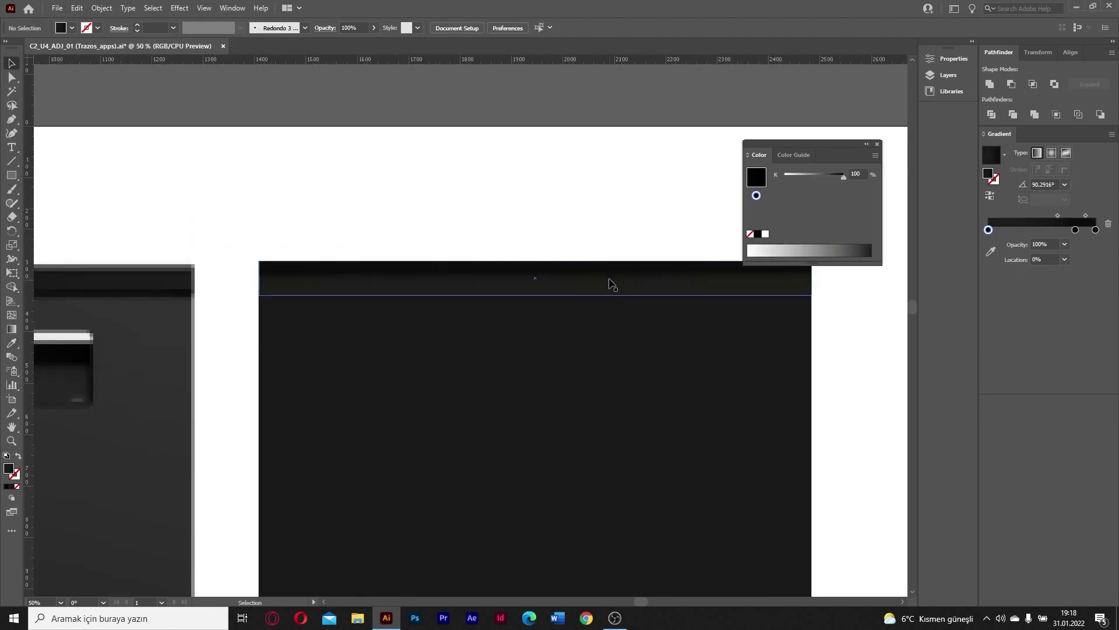
# Step: Place a copy of the thin black separator line along the lower edge of the header band
pyautogui.scroll(2, 537, 287)
pyautogui.moveTo(490, 256); pyautogui.dragTo(493, 315)
pyautogui.scroll(-5, 492, 315)
pyautogui.scroll(2, 472, 454)
pyautogui.moveTo(537, 89); pyautogui.dragTo(537, 526)
pyautogui.click(796, 317)
# Step: Draw a rounded control panel rectangle of about 608 × 141 px with the header band's gradient and centre it horizontally on the body
pyautogui.scroll(-1, 796, 317)
pyautogui.scroll(1, 758, 250)
pyautogui.moveTo(671, 219); pyautogui.dragTo(564, 250)
pyautogui.scroll(-1, 632, 231)
pyautogui.press('m')
pyautogui.moveTo(450, 219)
pyautogui.mouseDown()
pyautogui.moveTo(609, 255)
pyautogui.moveTo(593, 243)
pyautogui.mouseUp()
pyautogui.press('v')
pyautogui.keyDown('shift'); pyautogui.click(570, 302); pyautogui.keyUp('shift')
pyautogui.click(1049, 52)
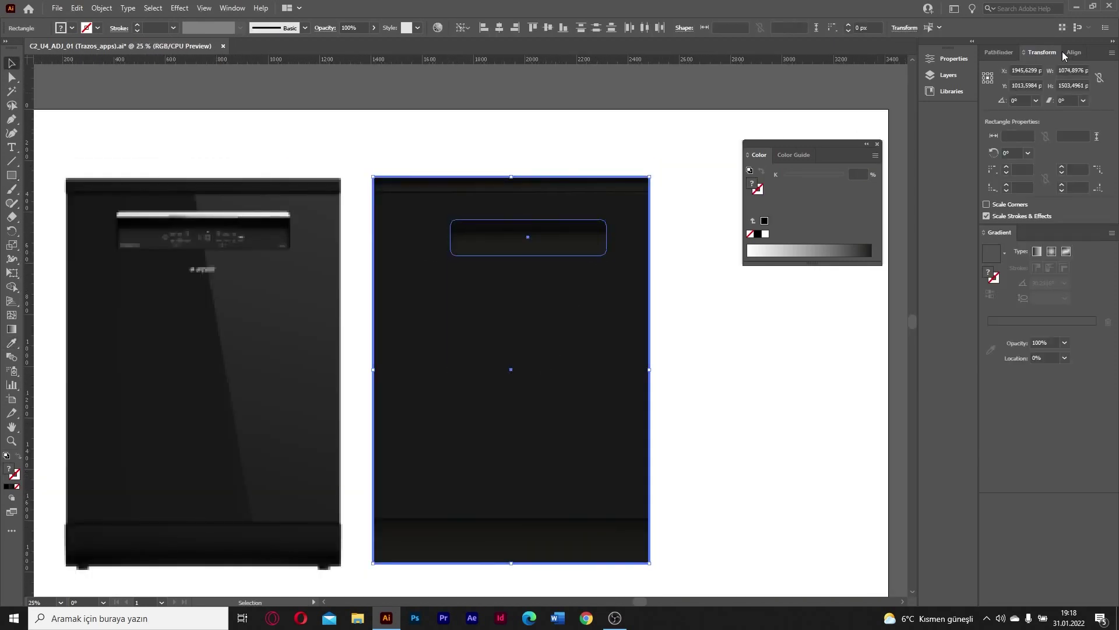
pyautogui.click(1071, 53)
pyautogui.click(1011, 84)
pyautogui.click(694, 151)
# Step: Square off the control panel's corners to a 0 px radius and compare them with the reference recess
pyautogui.scroll(1, 256, 223)
pyautogui.scroll(-1, 901, 306)
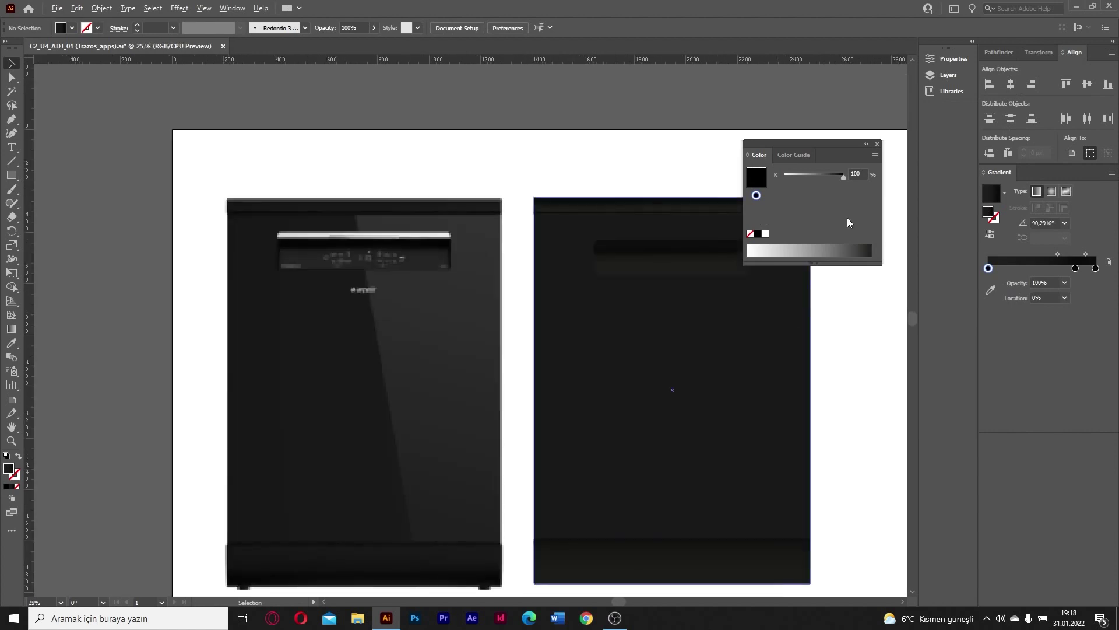
pyautogui.click(876, 144)
pyautogui.scroll(2, 748, 277)
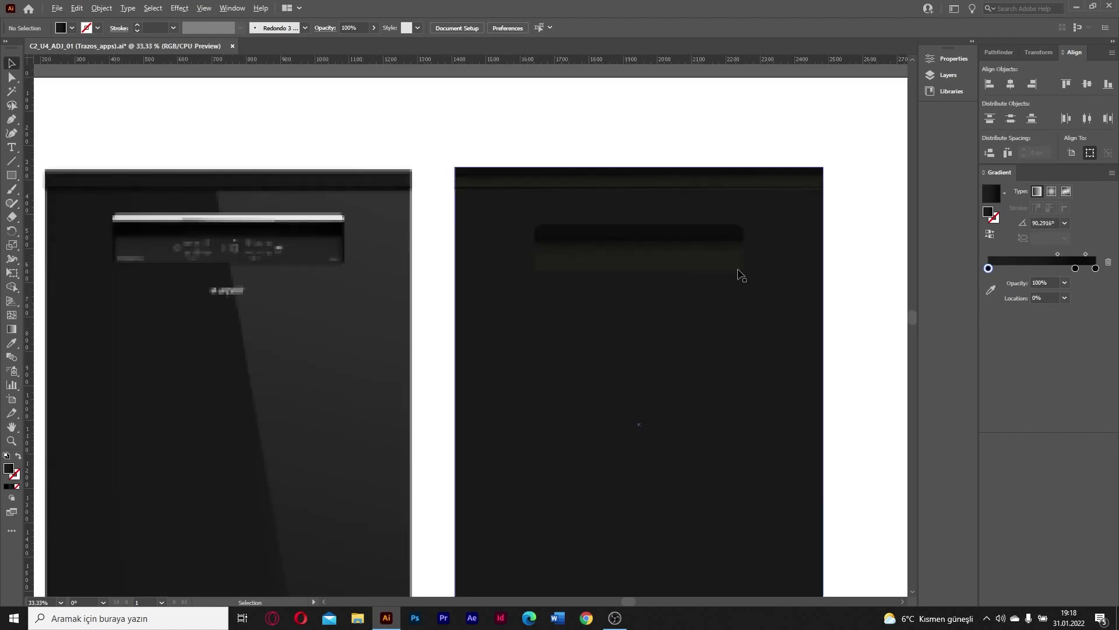
pyautogui.click(723, 265)
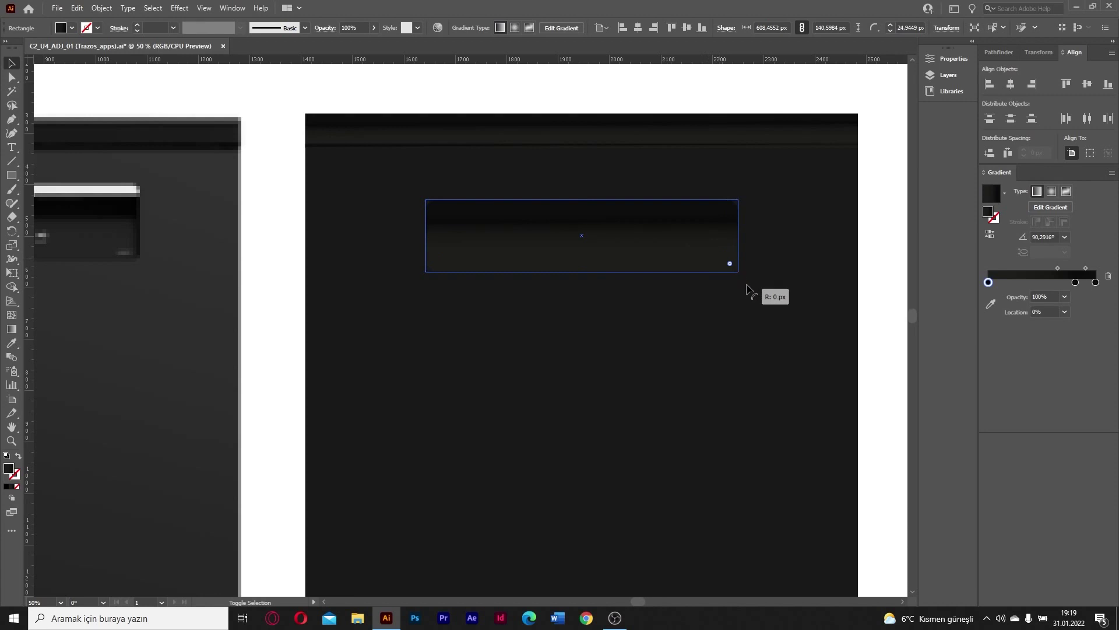
pyautogui.click(830, 295)
pyautogui.scroll(-1, 854, 248)
pyautogui.scroll(2, 326, 230)
pyautogui.scroll(3, 391, 257)
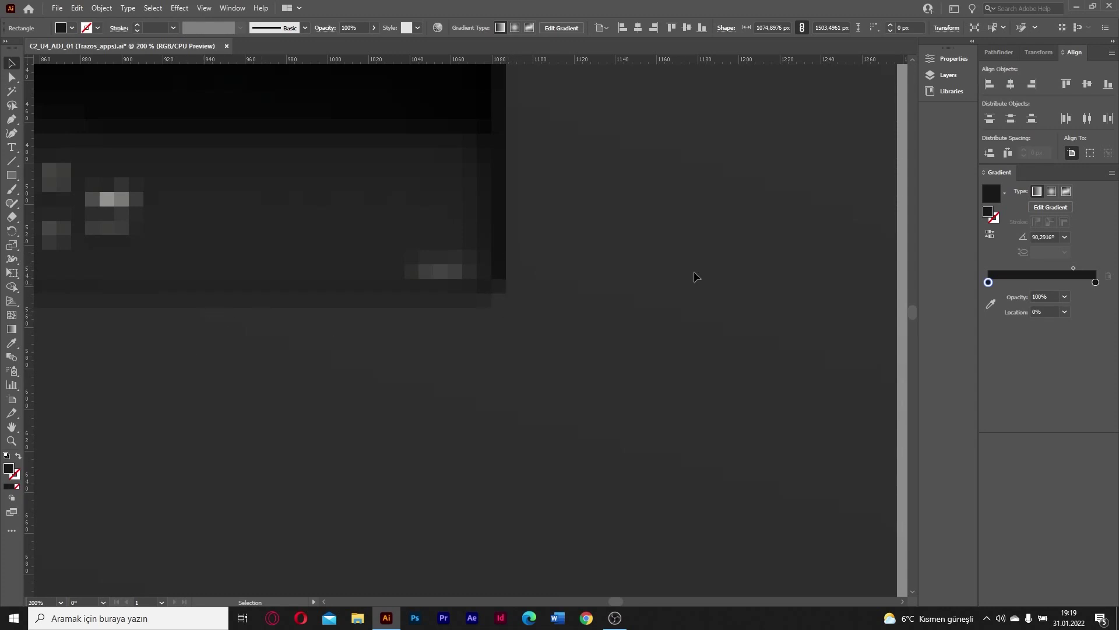
pyautogui.scroll(-7, 339, 243)
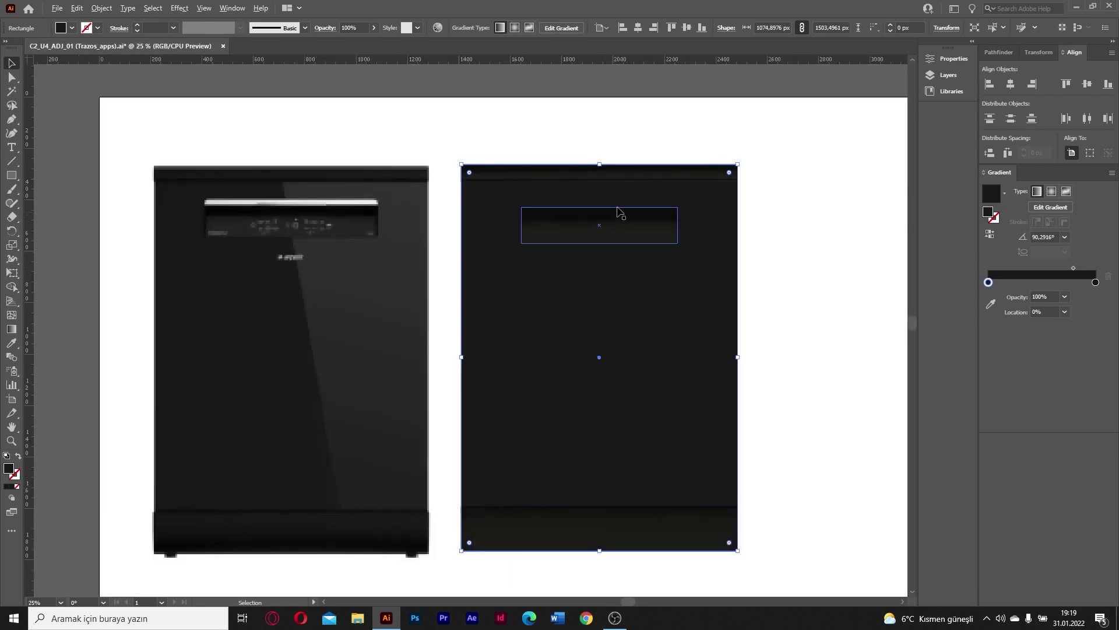
# Step: Round the control panel's corners to a radius of about 15.77 px
pyautogui.scroll(3, 672, 245)
pyautogui.click(721, 298)
pyautogui.moveTo(733, 306); pyautogui.dragTo(731, 304)
pyautogui.press('v')
pyautogui.click(855, 265)
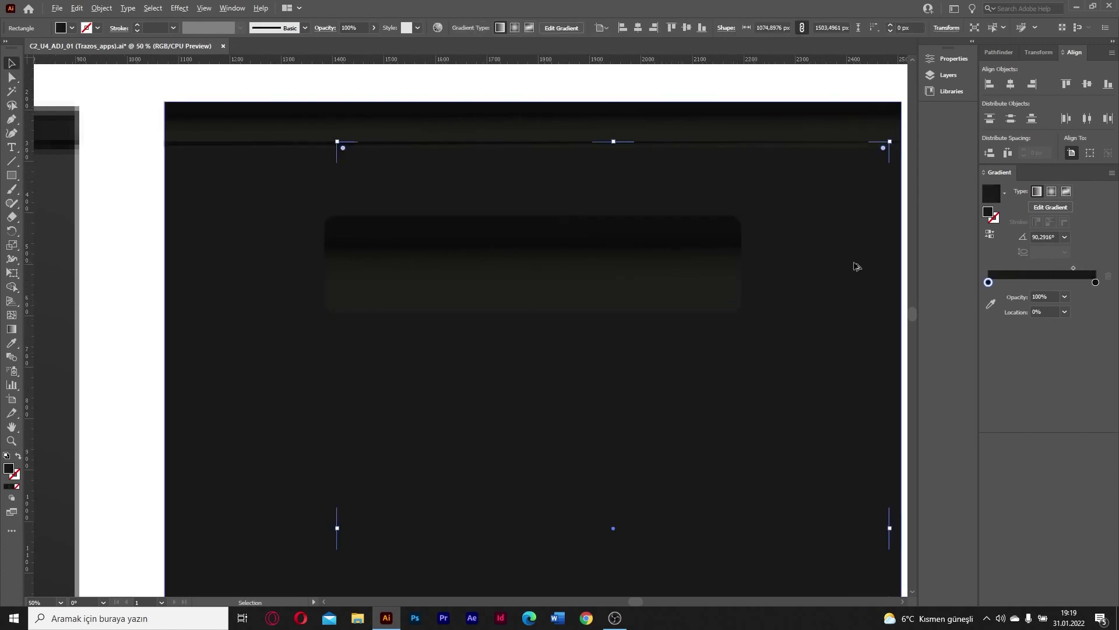
# Step: Compare the control panel's corners and shading with the reference dishwasher's recess
pyautogui.scroll(-2, 855, 264)
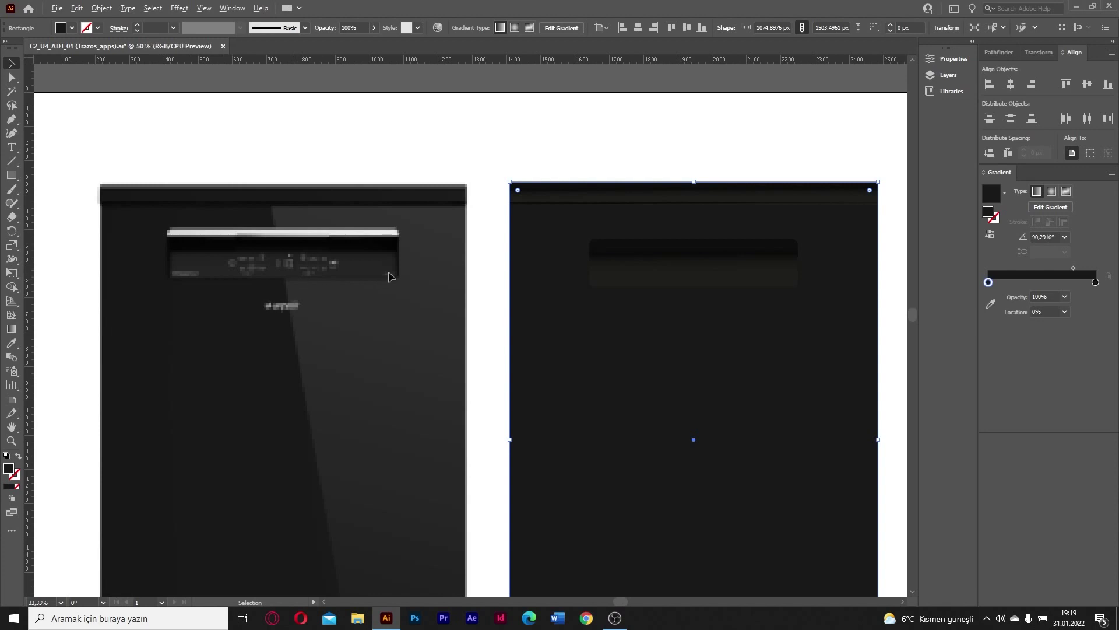
pyautogui.scroll(4, 389, 277)
pyautogui.scroll(-4, 390, 228)
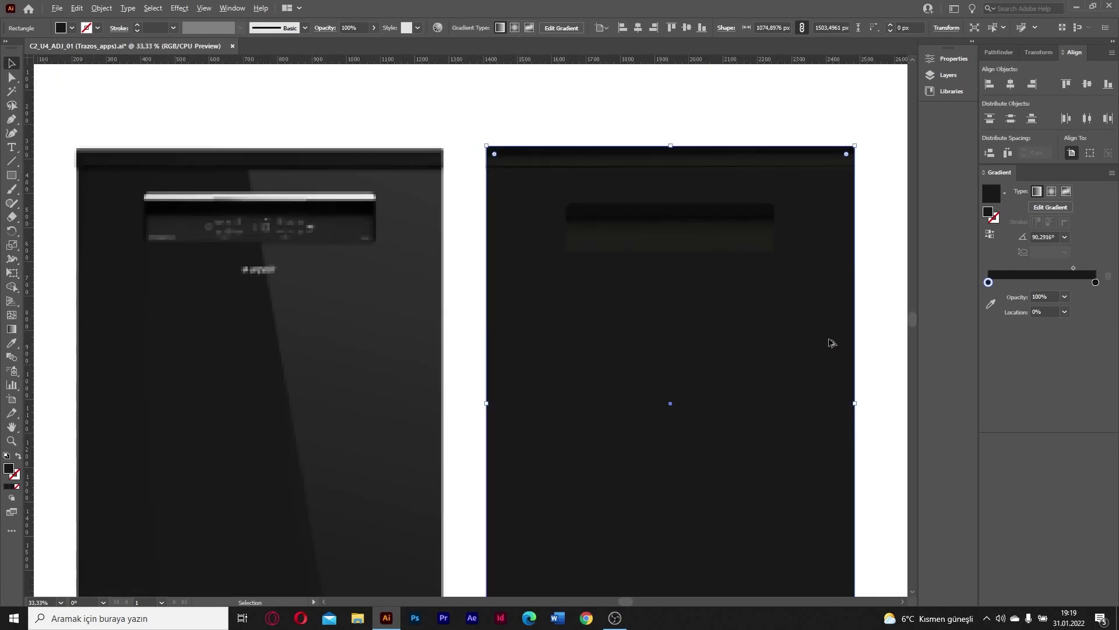
pyautogui.scroll(2, 810, 309)
pyautogui.scroll(-2, 379, 335)
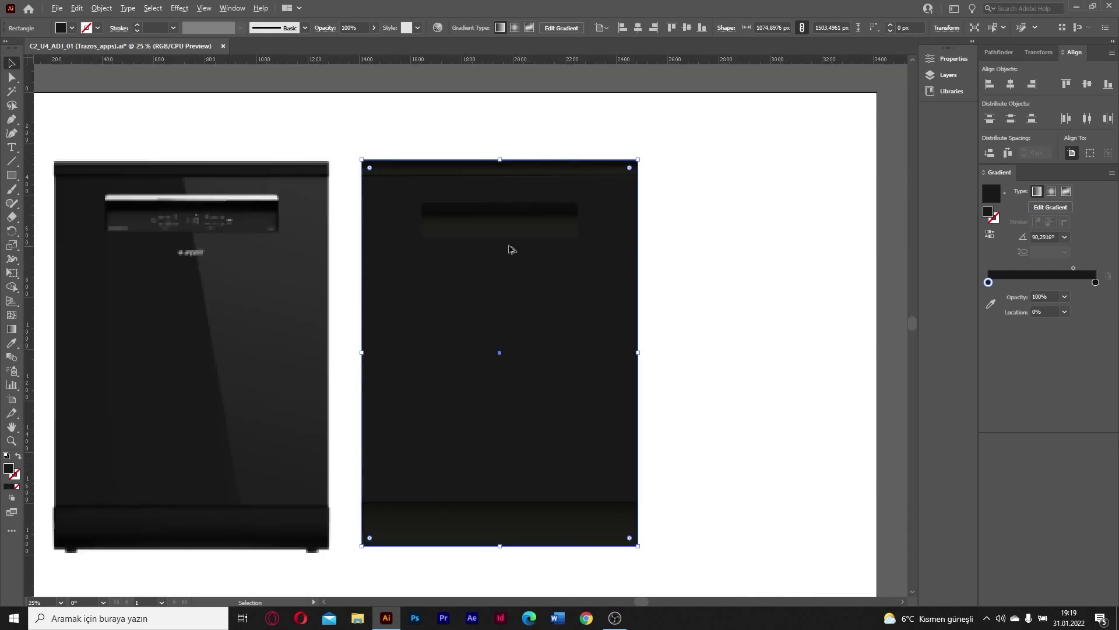
pyautogui.scroll(3, 559, 215)
# Step: Adjust the control panel's vertical gradient so the dark tone fades out close to the upper edge
pyautogui.click(516, 251)
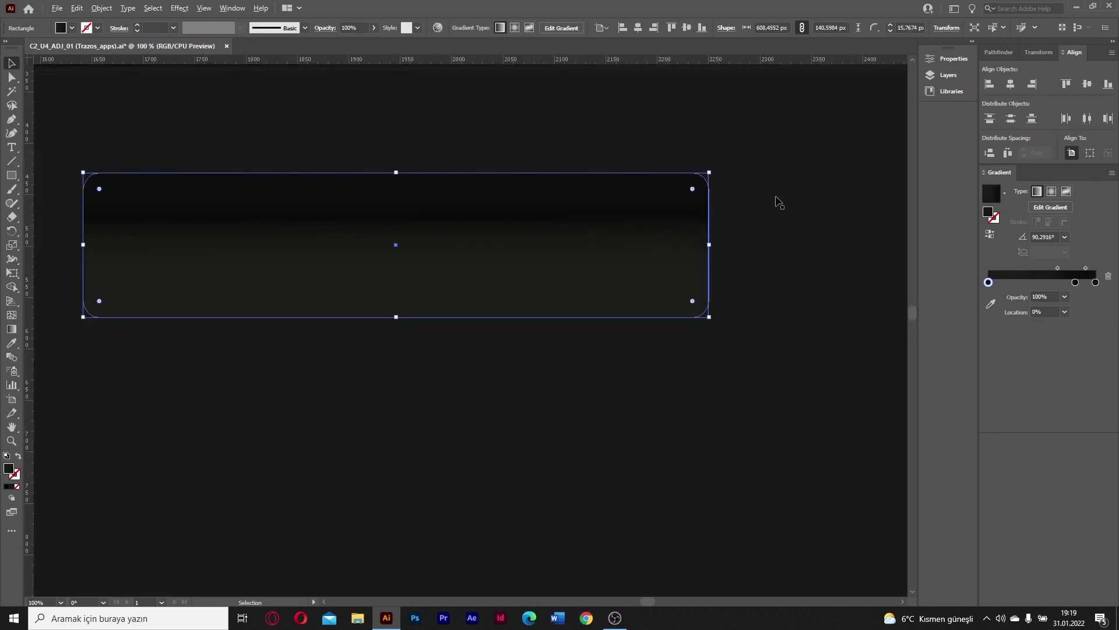
pyautogui.scroll(-3, 752, 215)
pyautogui.scroll(1, 735, 215)
pyautogui.scroll(1, 724, 195)
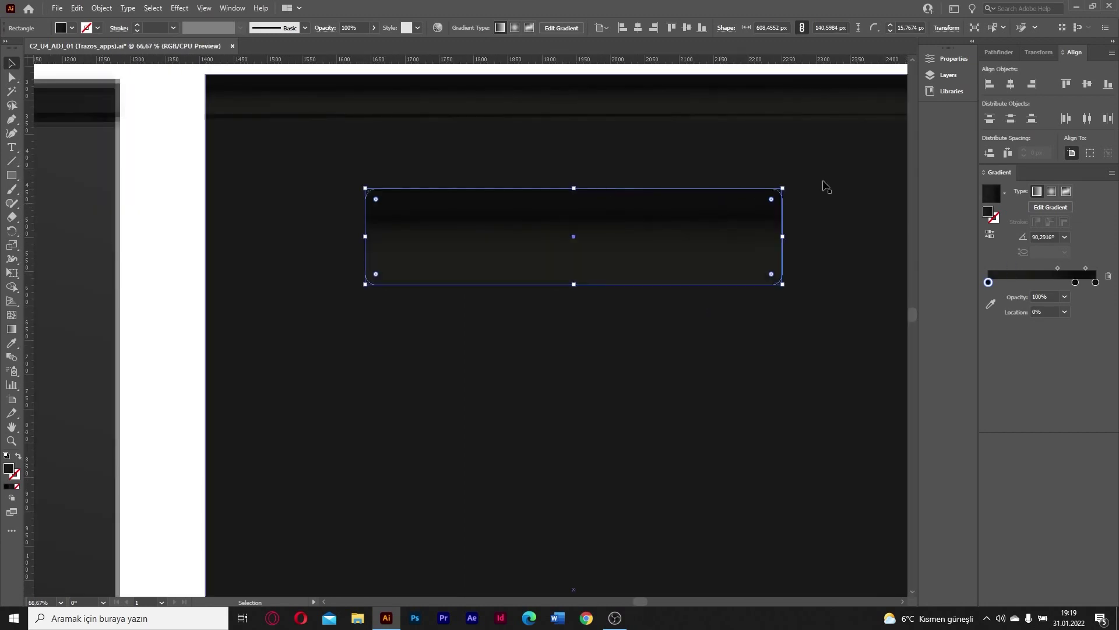
pyautogui.press('g')
pyautogui.moveTo(606, 189)
pyautogui.mouseDown()
pyautogui.moveTo(590, 257)
pyautogui.moveTo(600, 288)
pyautogui.moveTo(607, 191)
pyautogui.mouseUp()
pyautogui.hotkey('ctrl', 'z')
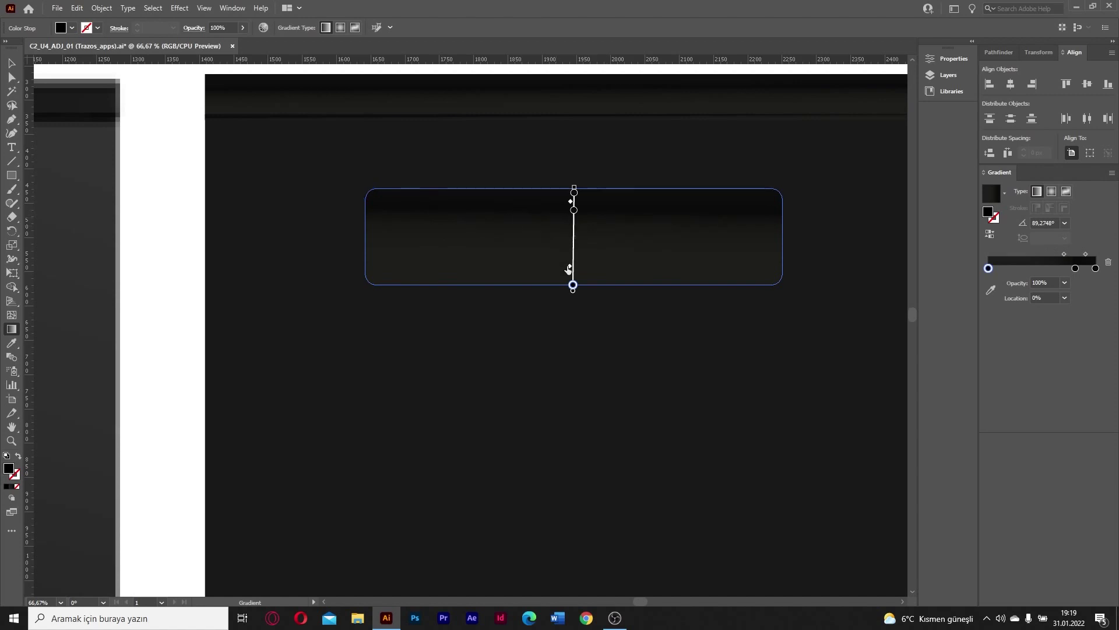
pyautogui.moveTo(568, 269); pyautogui.dragTo(568, 270)
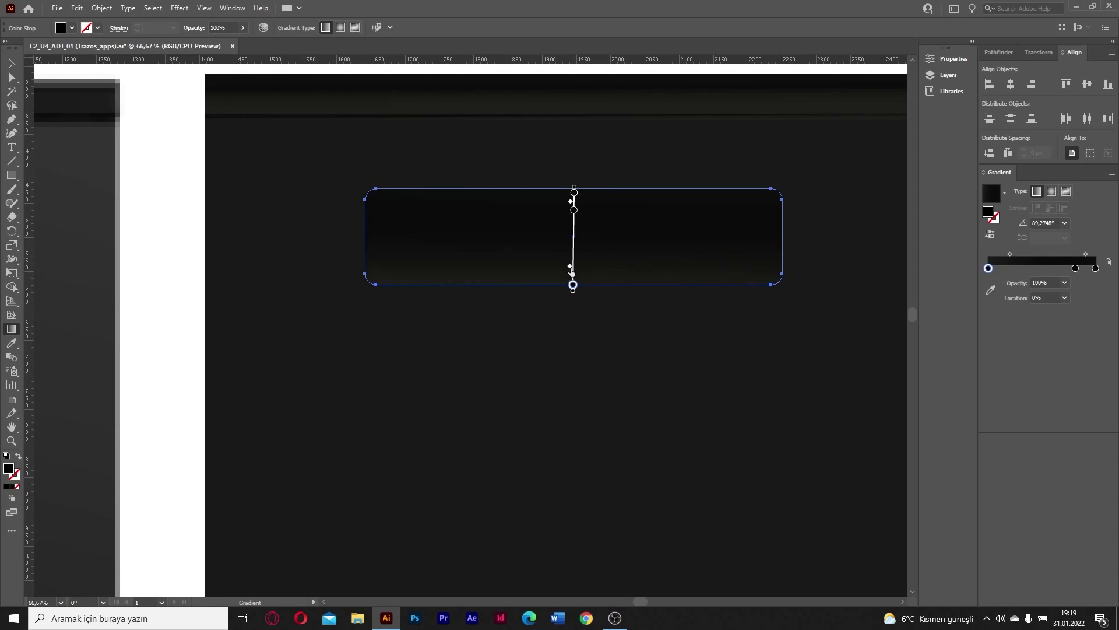
pyautogui.moveTo(573, 233); pyautogui.dragTo(574, 233)
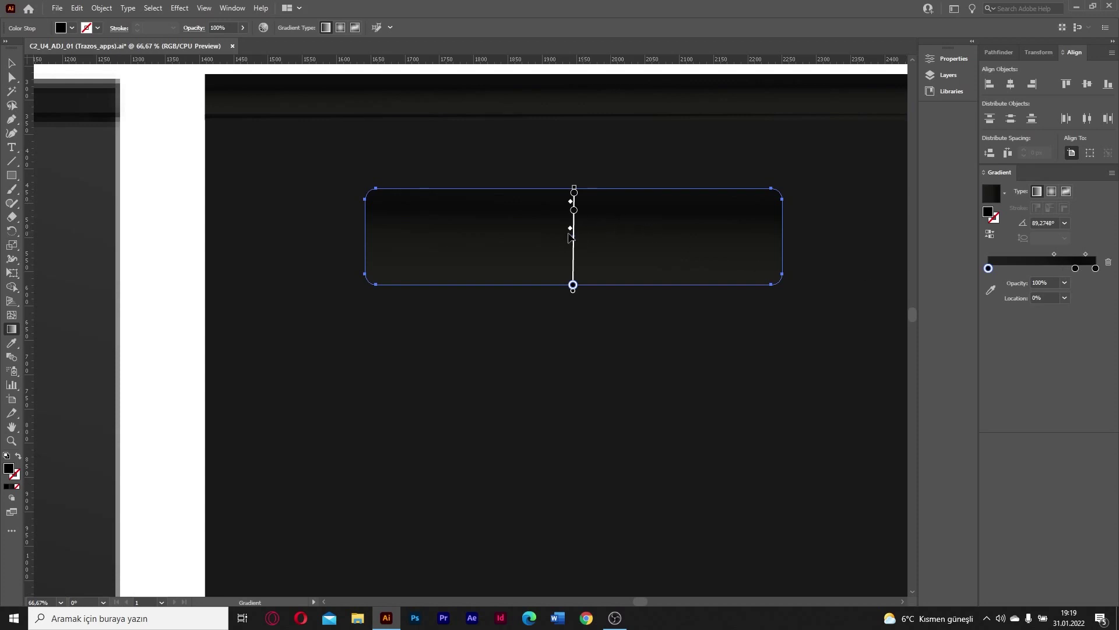
pyautogui.moveTo(574, 235); pyautogui.dragTo(564, 245)
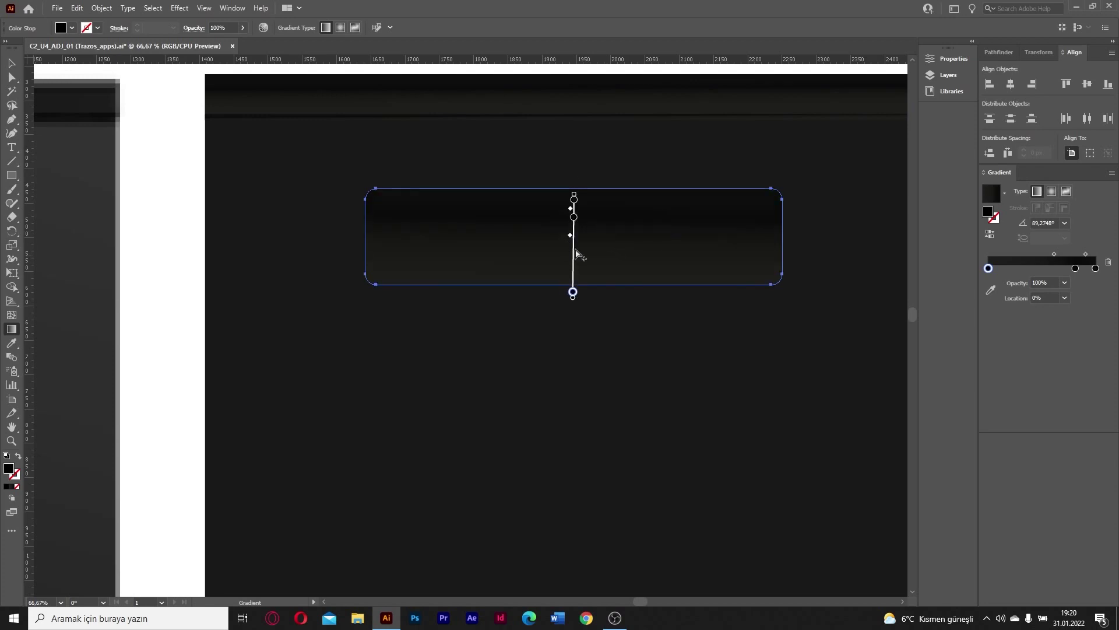
pyautogui.moveTo(584, 235); pyautogui.dragTo(532, 285)
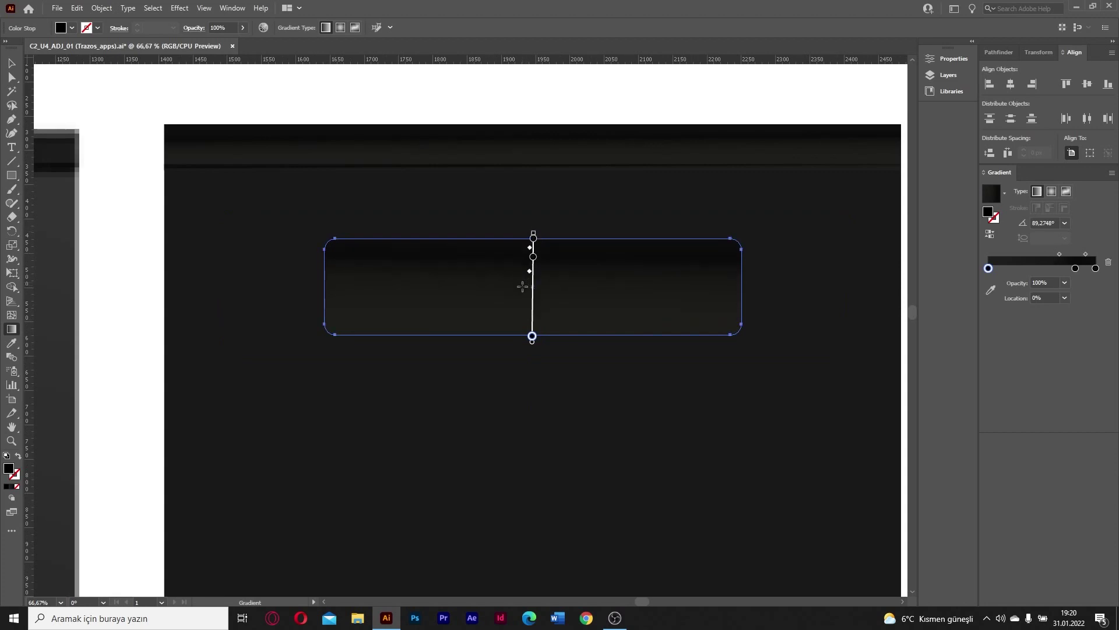
# Step: Deselect the control panel and compare its adjusted gradient with the reference recess
pyautogui.scroll(-3, 800, 270)
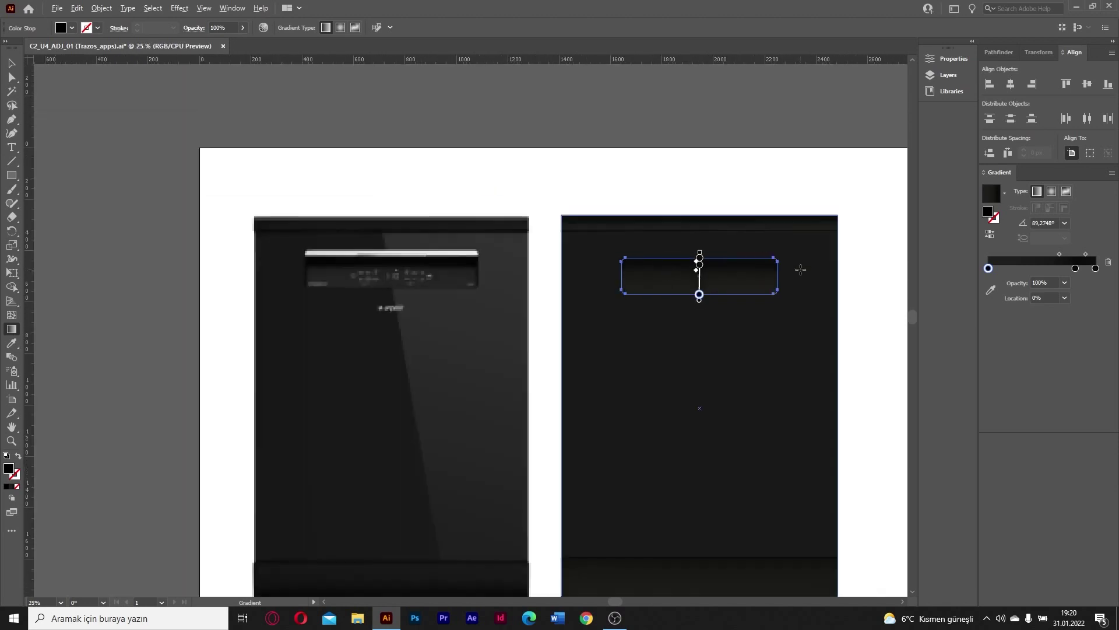
pyautogui.press('v')
pyautogui.click(856, 306)
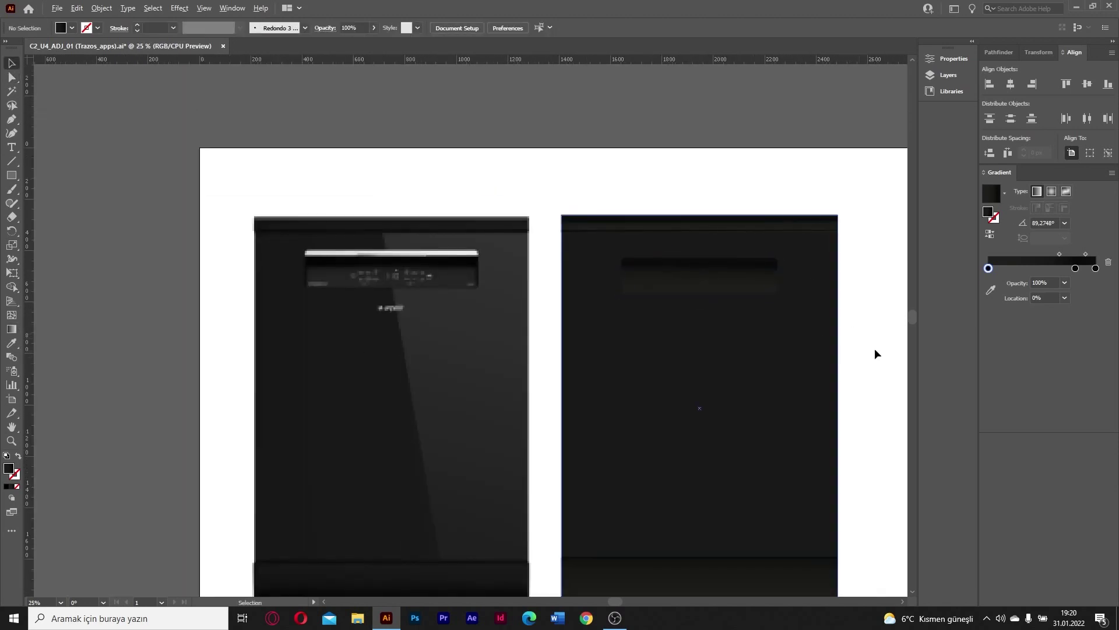
pyautogui.scroll(3, 833, 291)
pyautogui.scroll(-3, 442, 317)
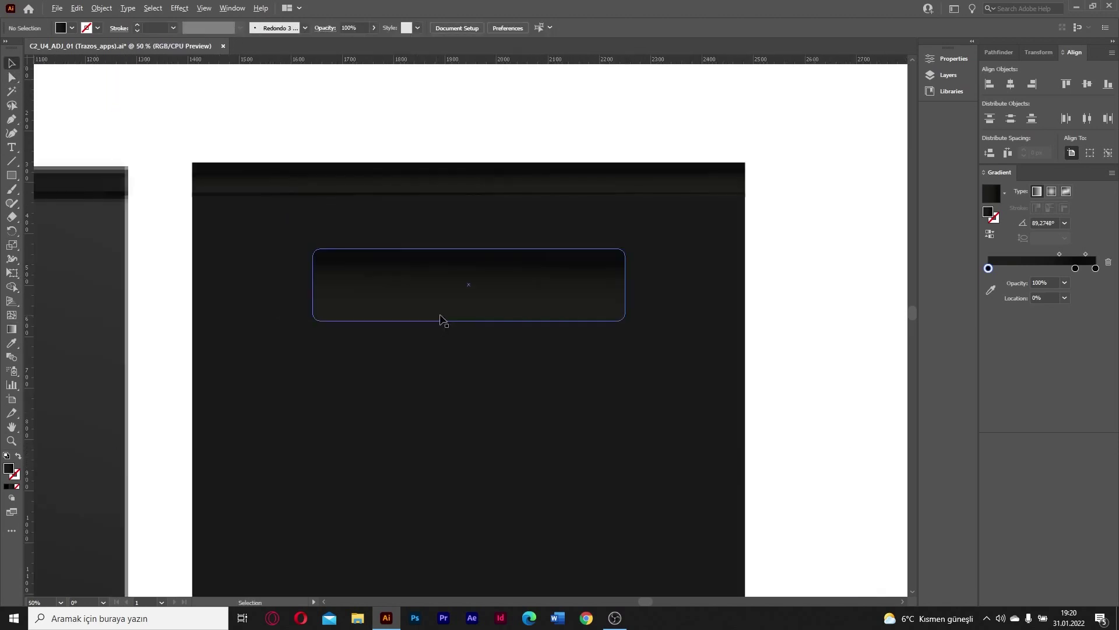
pyautogui.scroll(3, 171, 297)
pyautogui.scroll(-3, 171, 297)
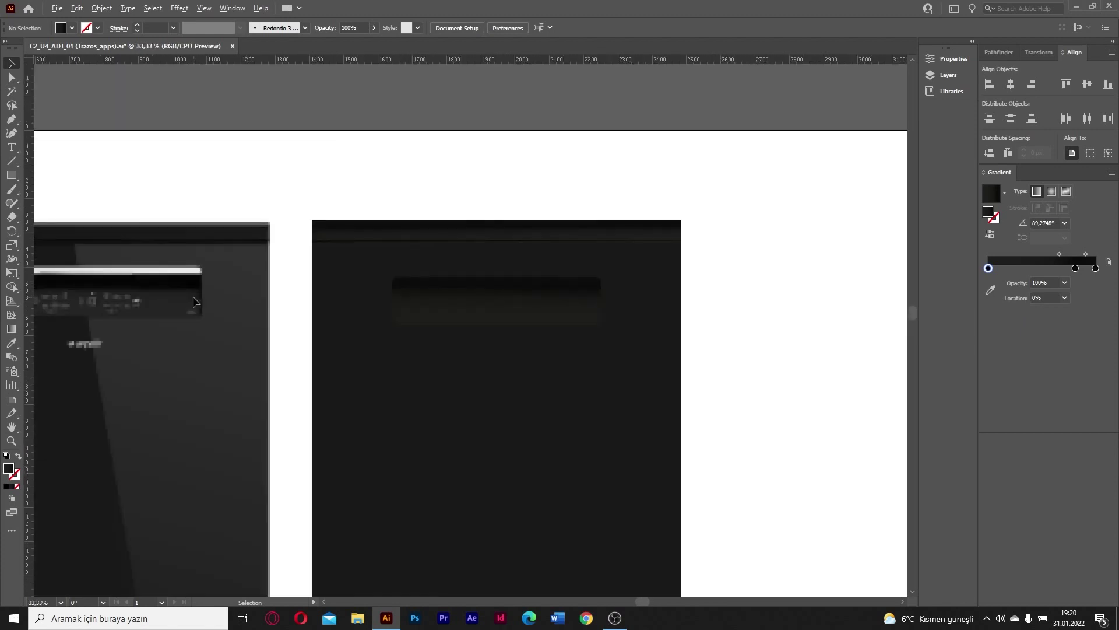
# Step: Make an in-place copy of the control panel enlarged from its centre to about 646 × 149 px
pyautogui.scroll(3, 507, 292)
pyautogui.click(616, 323)
pyautogui.press('a')
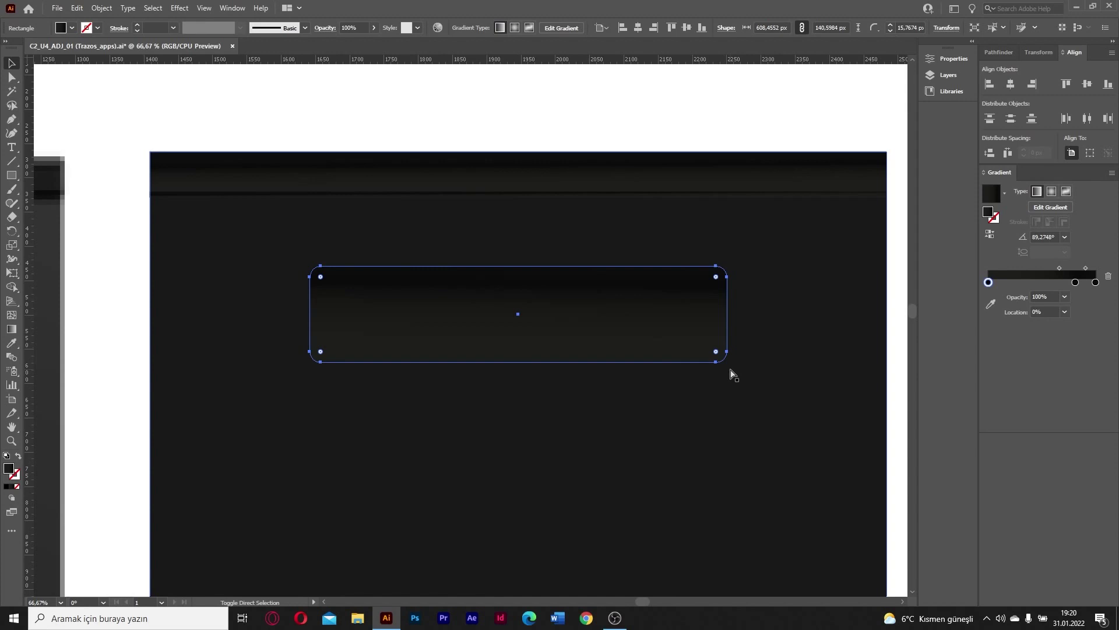
pyautogui.press('v')
pyautogui.moveTo(727, 362); pyautogui.dragTo(741, 373)
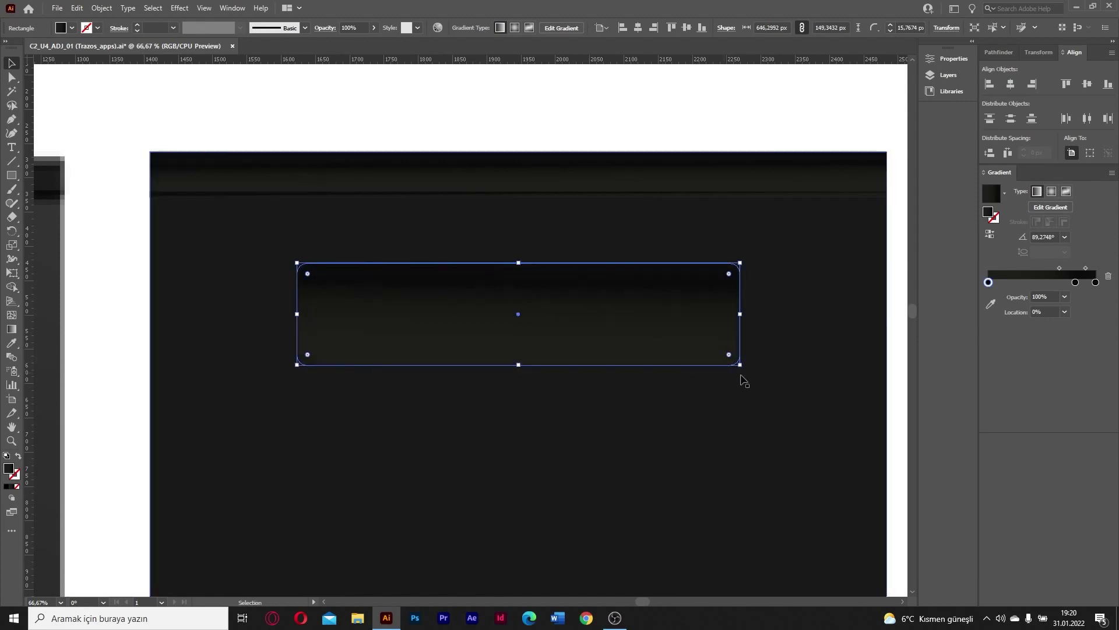
# Step: Fill the enlarged panel copy with black and send it behind the gradient panel
pyautogui.click(73, 29)
pyautogui.click(33, 49)
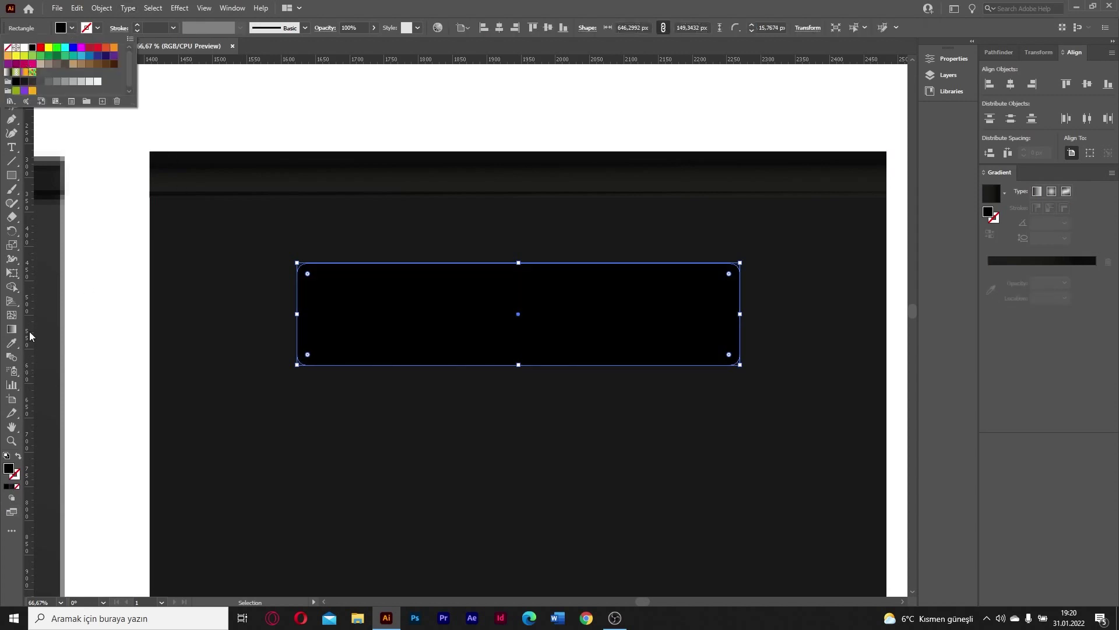
pyautogui.click(61, 356)
pyautogui.hotkey('ctrl', '[')
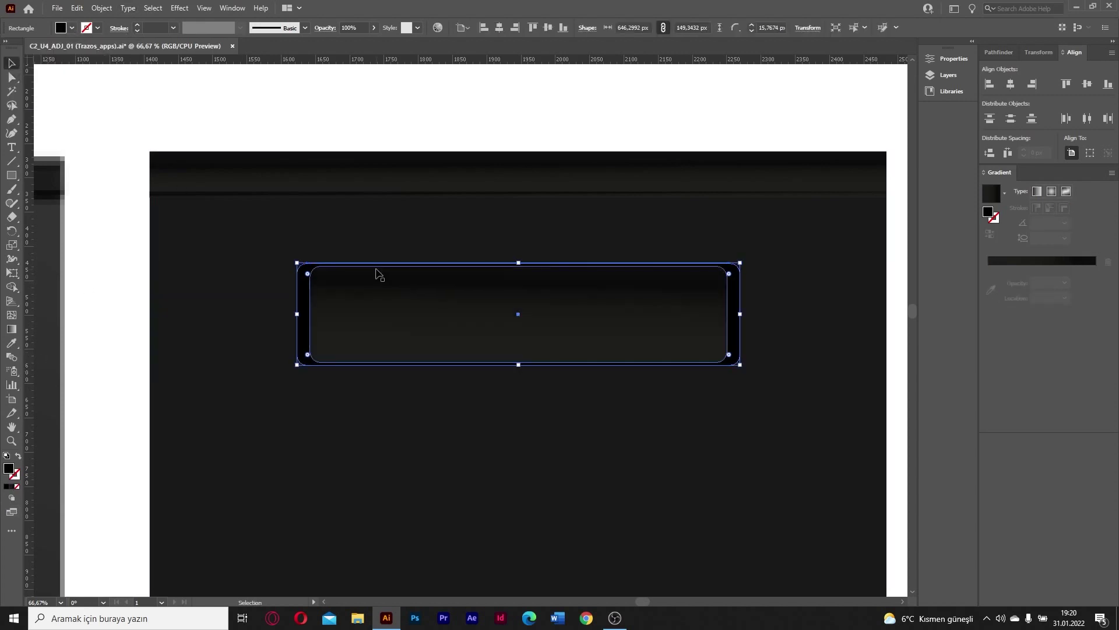
# Step: Resize the black backing shape symmetrically to about 631 × 160 px for an even border around the panel
pyautogui.hotkey('ctrl', '1')
pyautogui.press('v')
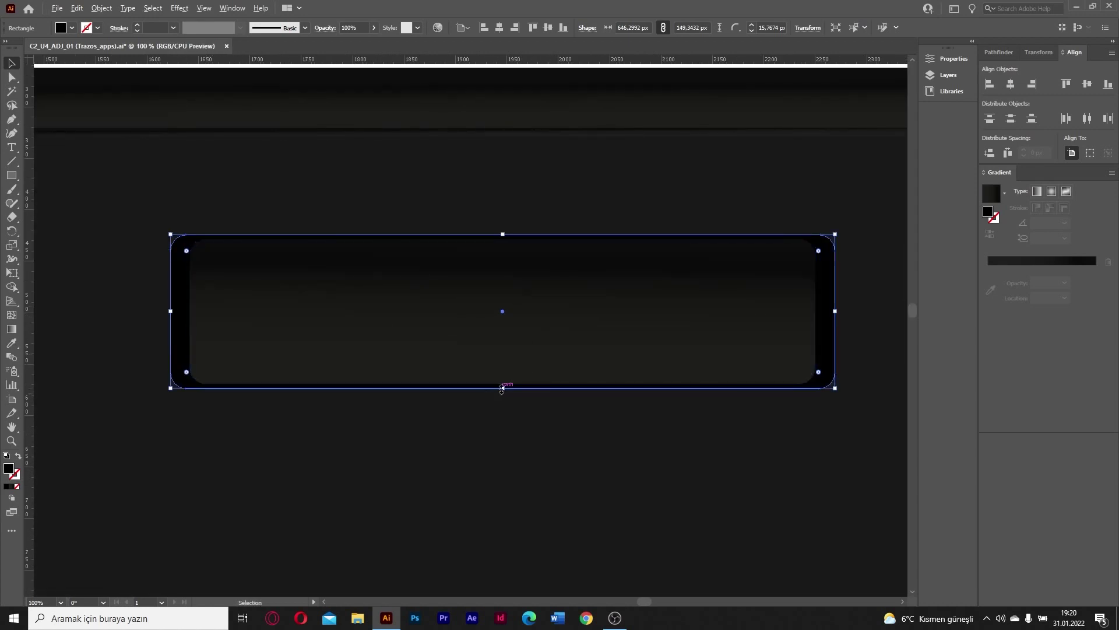
pyautogui.moveTo(503, 387); pyautogui.dragTo(503, 393)
pyautogui.scroll(1, 838, 296)
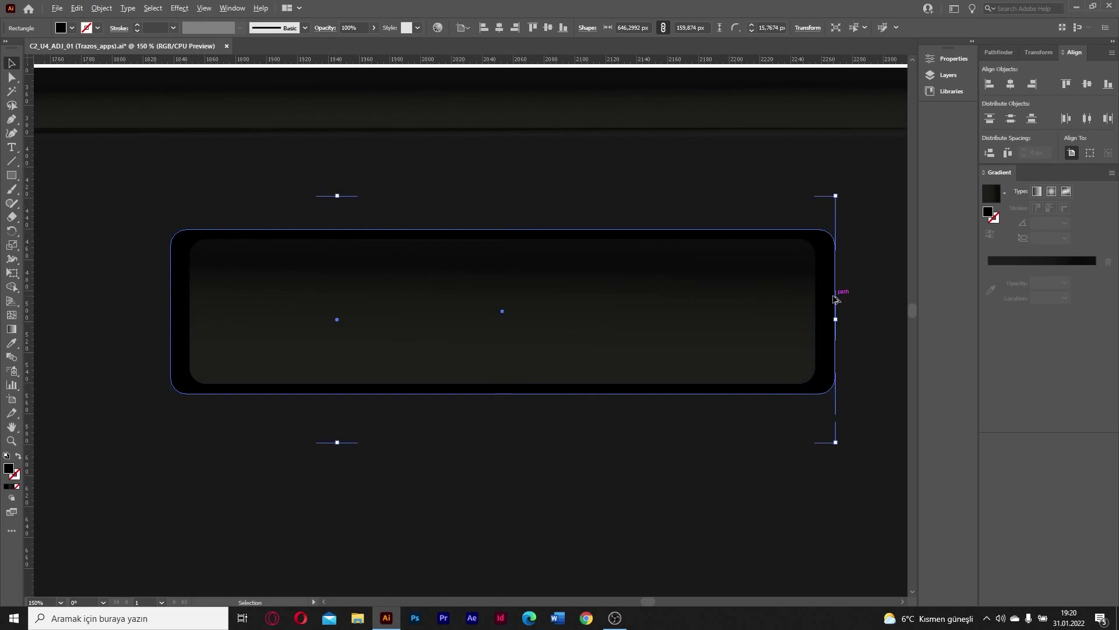
pyautogui.moveTo(836, 319); pyautogui.dragTo(824, 320)
# Step: Switch the colour sliders to HSB and fill the backing shape with hue 0, saturation 0% and brightness 5.88%
pyautogui.press('F6')
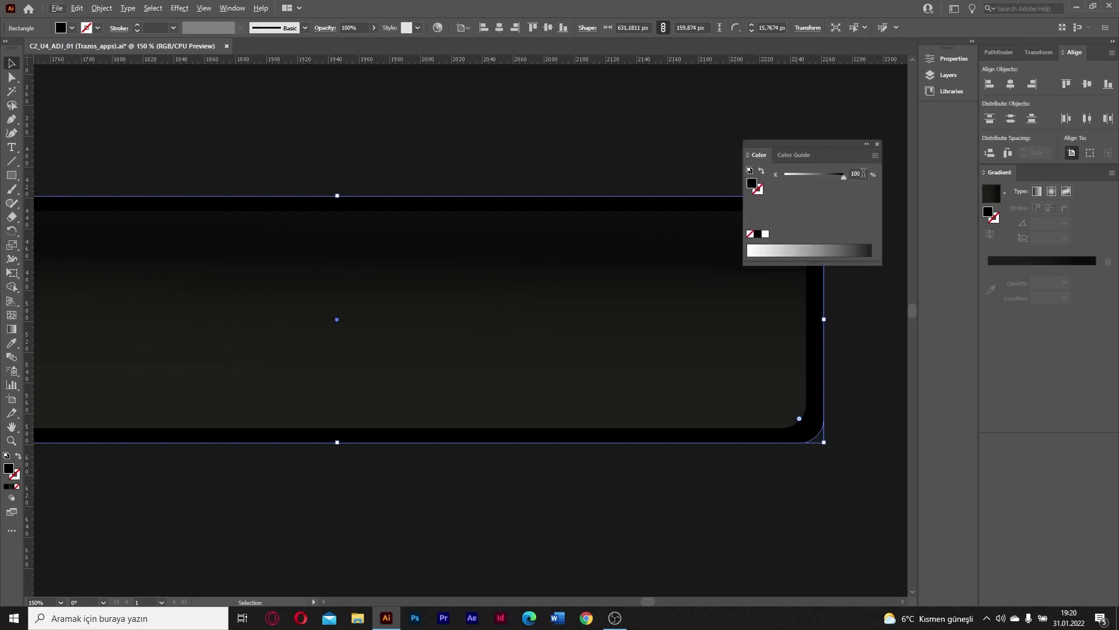
pyautogui.click(875, 155)
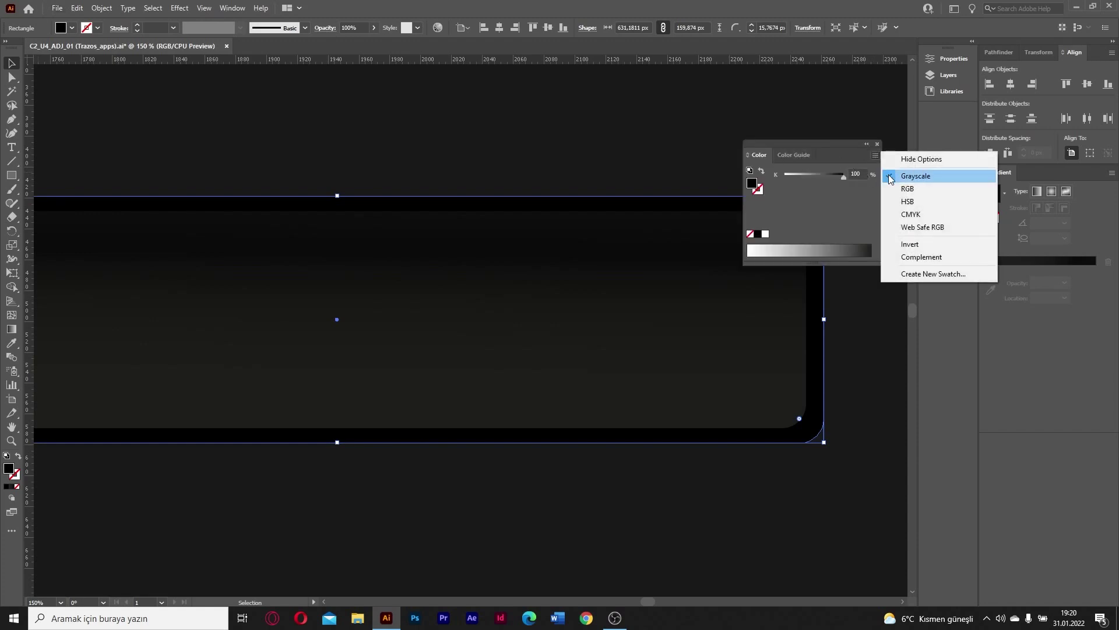
pyautogui.click(926, 202)
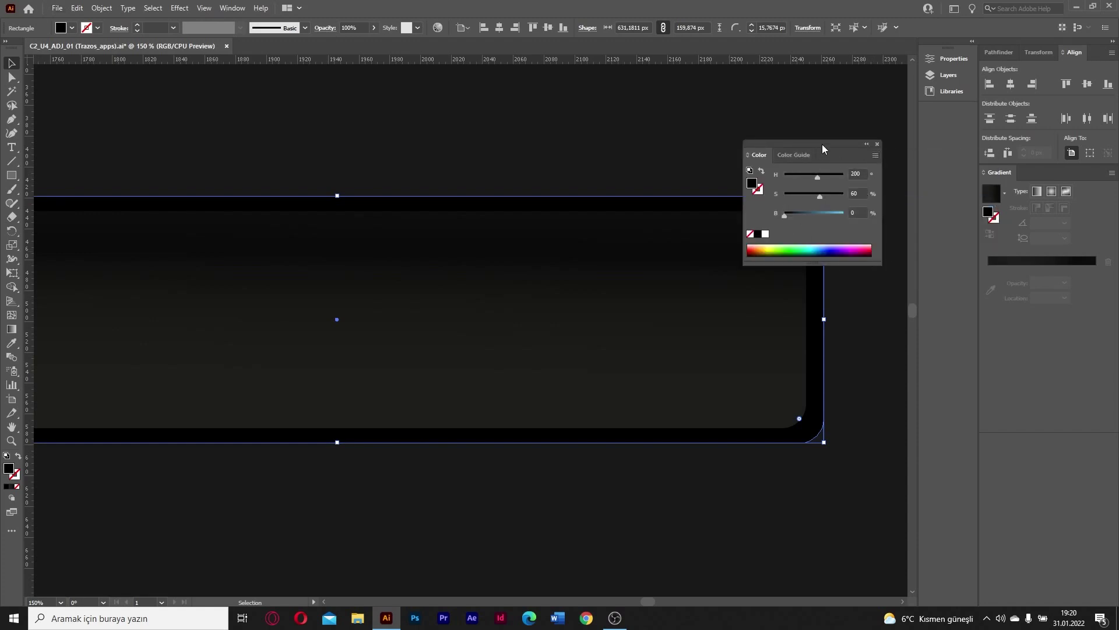
pyautogui.click(835, 134)
pyautogui.click(810, 155)
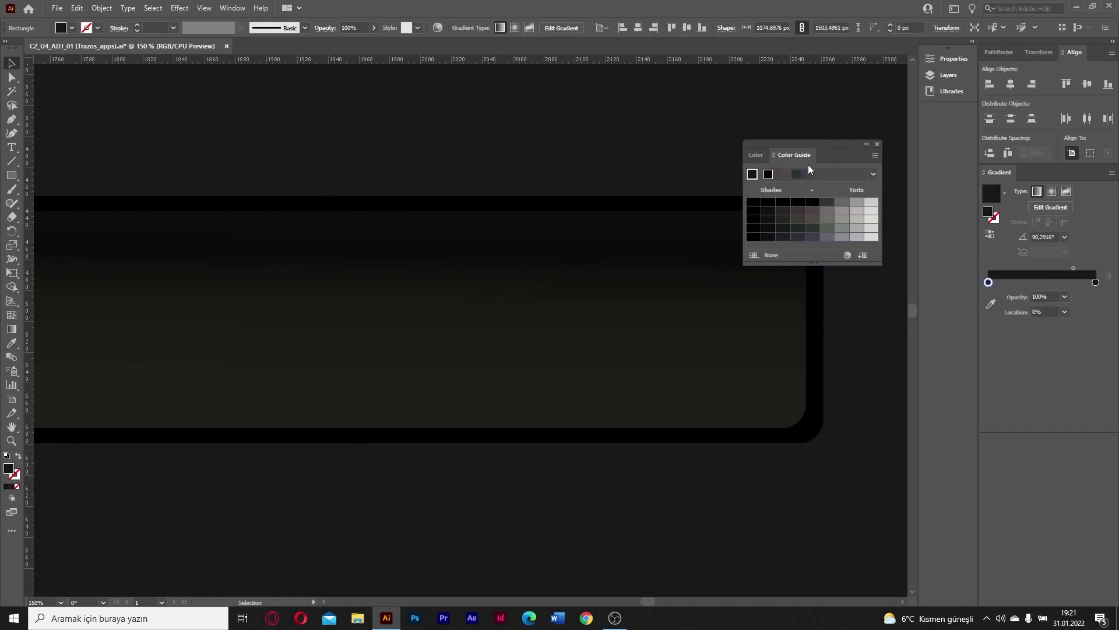
pyautogui.click(650, 232)
pyautogui.click(662, 204)
pyautogui.click(757, 155)
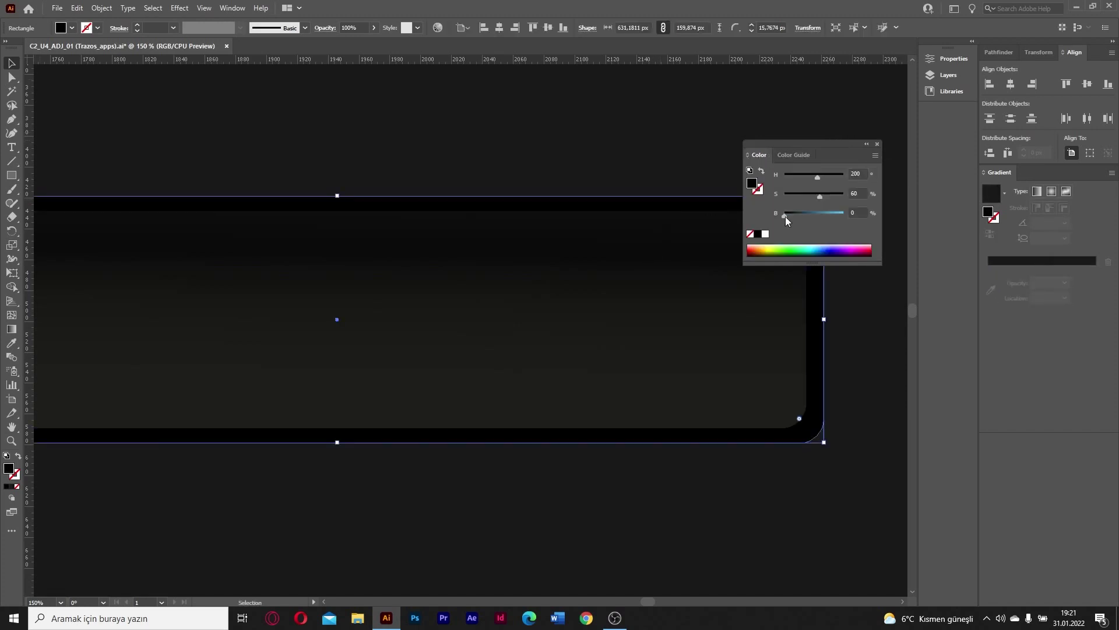
pyautogui.moveTo(784, 215); pyautogui.dragTo(785, 215)
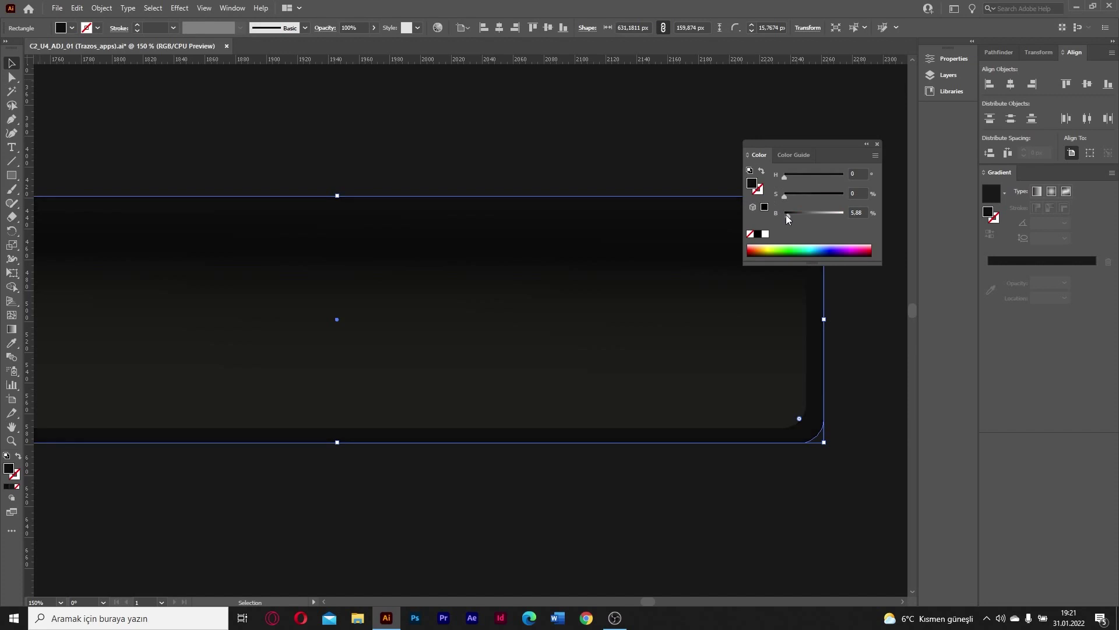
pyautogui.click(849, 312)
# Step: Resize the black backing shape symmetrically to about 608 × 141 px for a thinner border around the control panel
pyautogui.scroll(-5, 849, 312)
pyautogui.scroll(3, 662, 327)
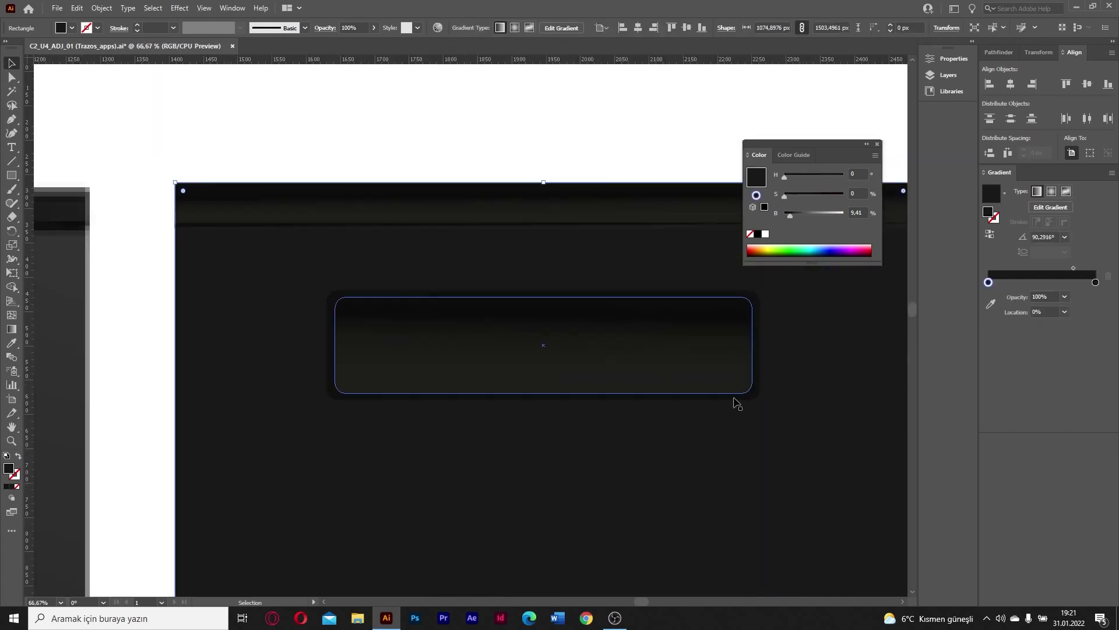
pyautogui.click(717, 359)
pyautogui.scroll(1, 694, 341)
pyautogui.moveTo(786, 348); pyautogui.dragTo(774, 348)
pyautogui.click(791, 345)
pyautogui.press('Delete')
# Step: Fill the backing shape with the panel's gradient, running in the opposite vertical direction at about -89.2°
pyautogui.click(699, 326)
pyautogui.moveTo(471, 278); pyautogui.dragTo(535, 285)
pyautogui.press('g')
pyautogui.hotkey('ctrl', 'z')
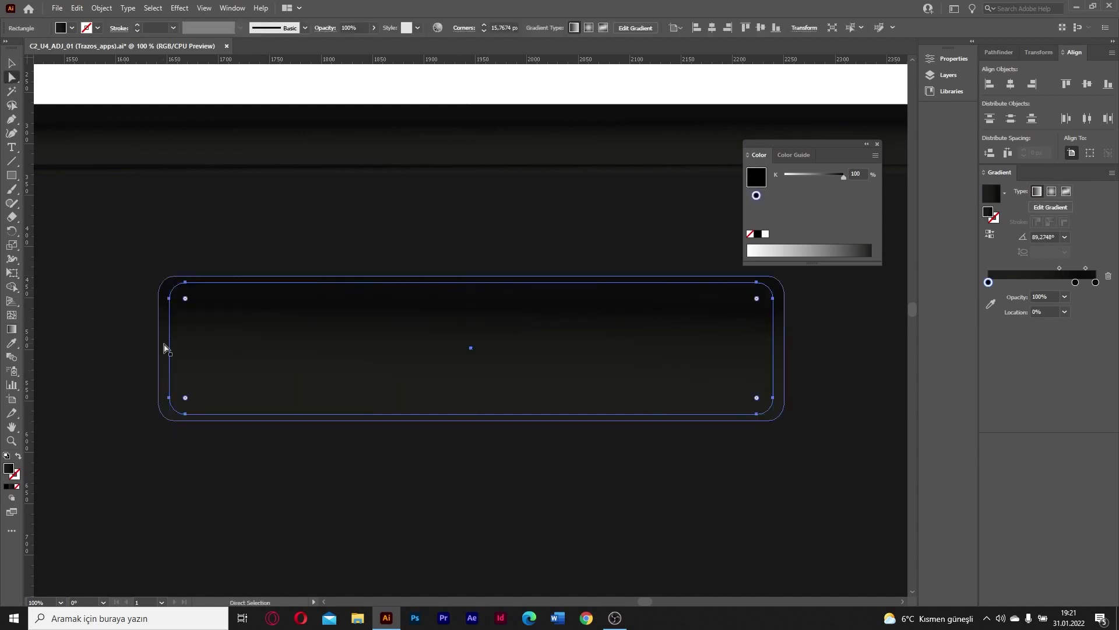
pyautogui.keyDown('ctrl'); pyautogui.click(165, 340); pyautogui.keyUp('ctrl')
pyautogui.moveTo(470, 302); pyautogui.dragTo(472, 389)
pyautogui.press('v')
pyautogui.click(816, 333)
pyautogui.scroll(-3, 697, 321)
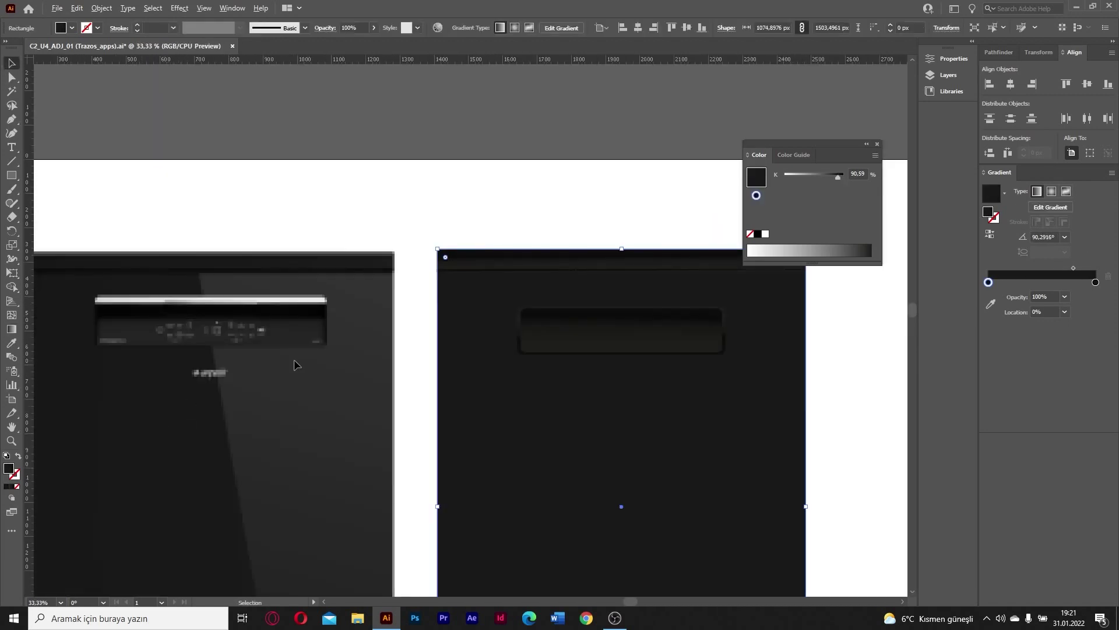
# Step: Move the gradient panel below its backing shape to inspect the backing's fill, and undo the move
pyautogui.scroll(1, 513, 362)
pyautogui.scroll(1, 719, 345)
pyautogui.scroll(-1, 372, 360)
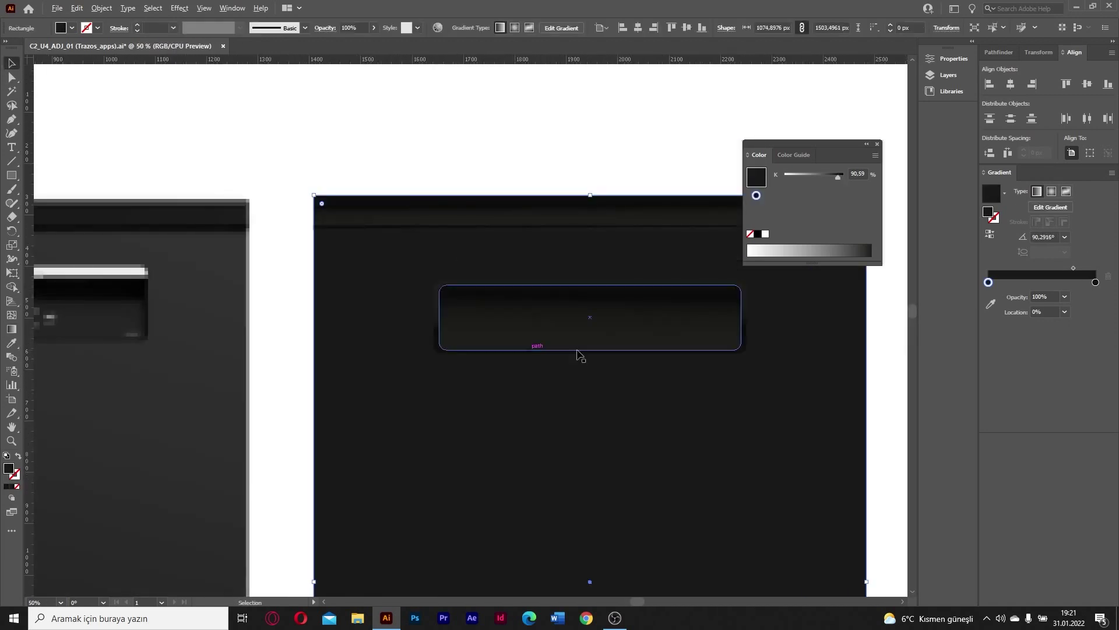
pyautogui.scroll(1, 657, 329)
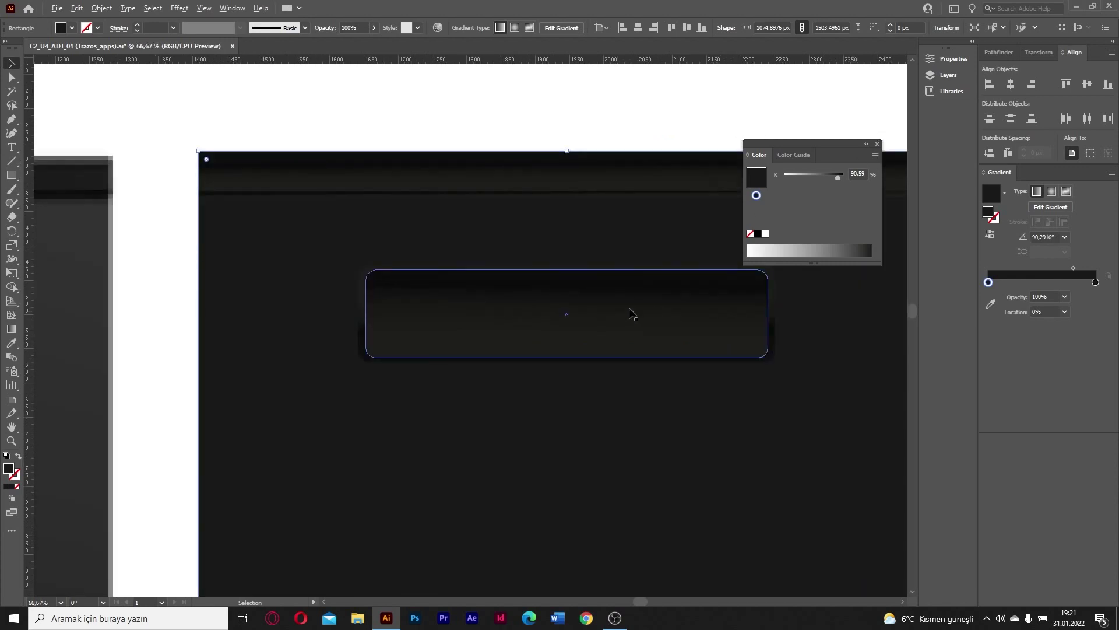
pyautogui.scroll(1, 693, 317)
pyautogui.scroll(-2, 729, 341)
pyautogui.click(659, 368)
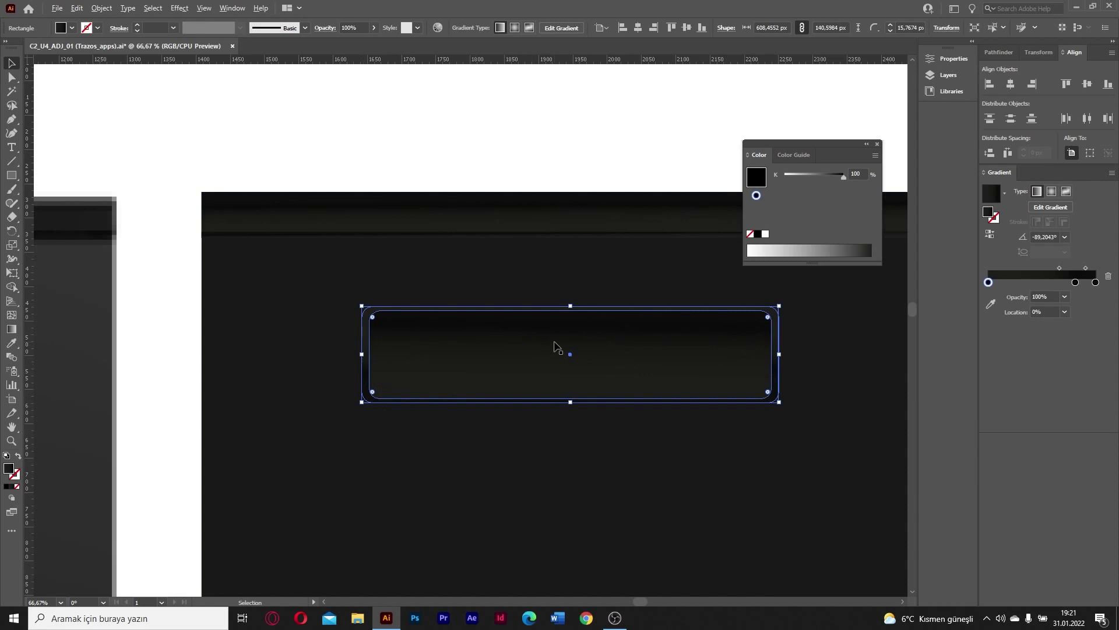
pyautogui.moveTo(553, 345); pyautogui.dragTo(570, 449)
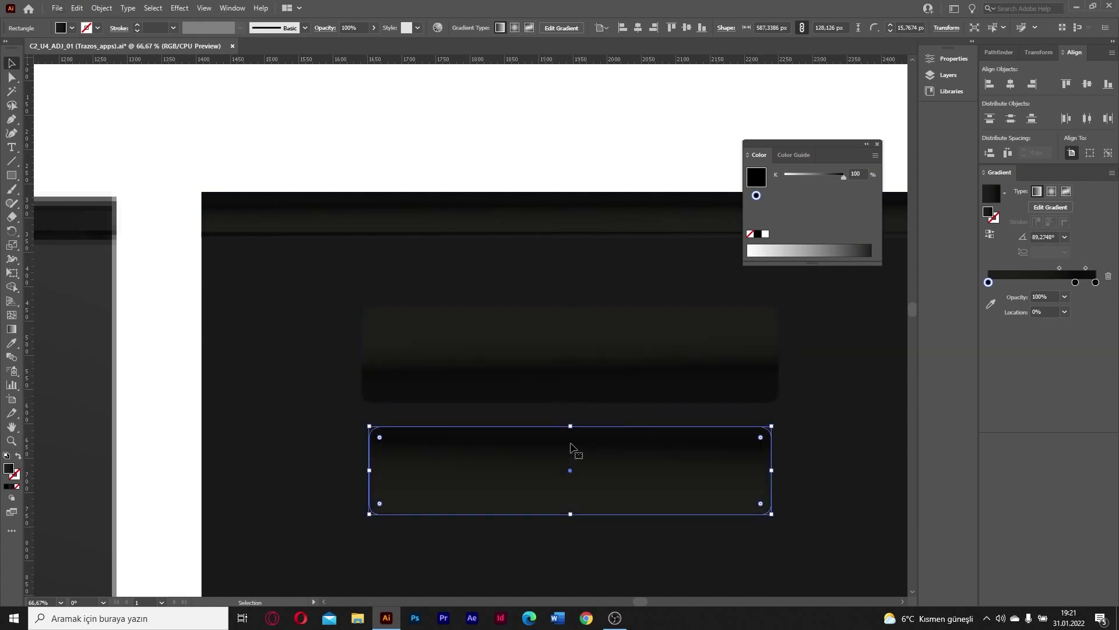
pyautogui.click(875, 370)
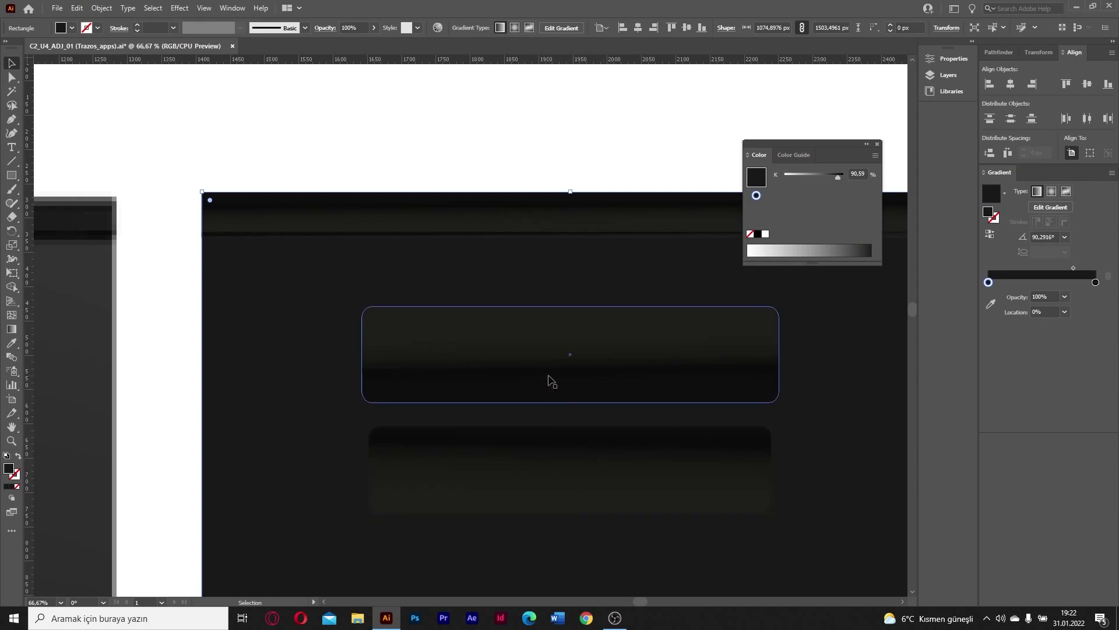
pyautogui.hotkey('ctrl', 'z')
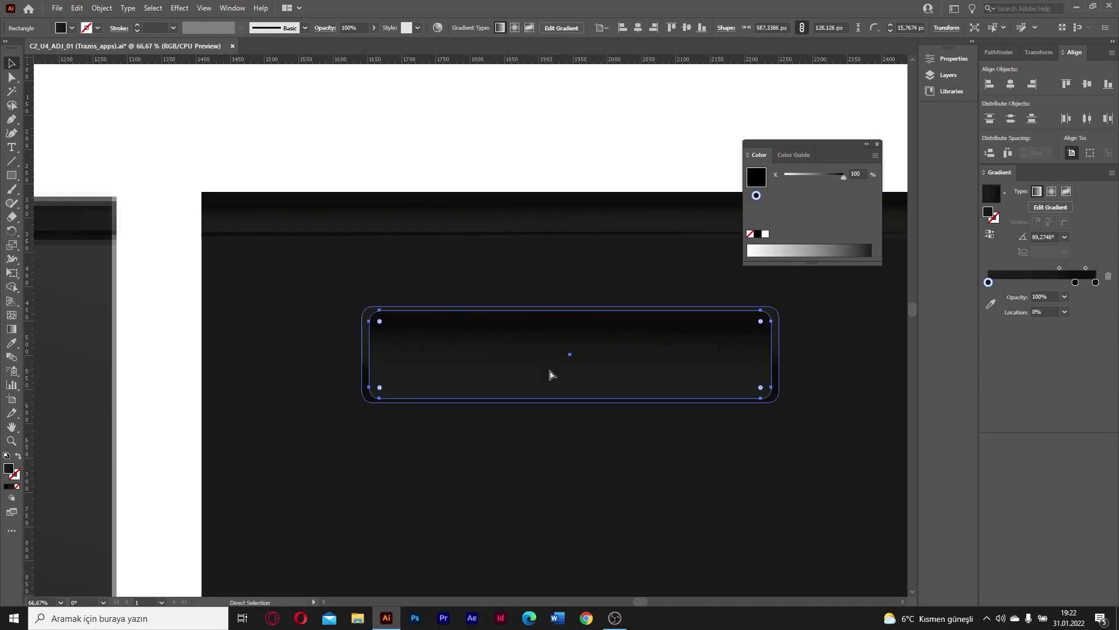
# Step: Compare the panel's border and gradients with the recessed control panel of the reference dishwasher
pyautogui.click(535, 144)
pyautogui.scroll(-2, 148, 398)
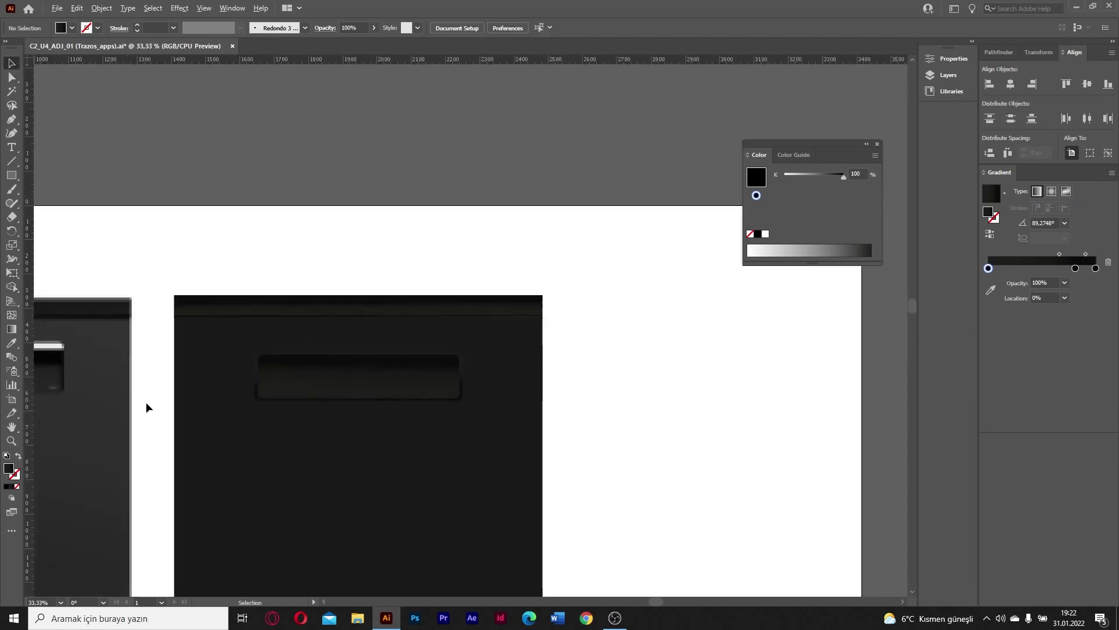
pyautogui.scroll(-1, 799, 355)
pyautogui.scroll(2, 527, 380)
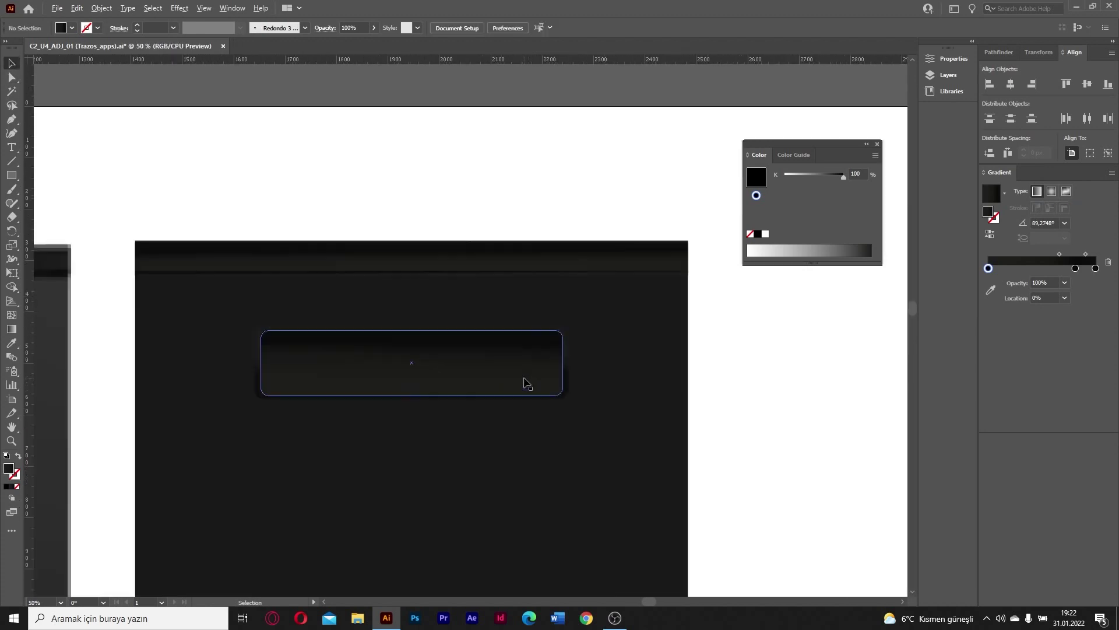
pyautogui.scroll(-1, 858, 365)
pyautogui.scroll(1, 858, 365)
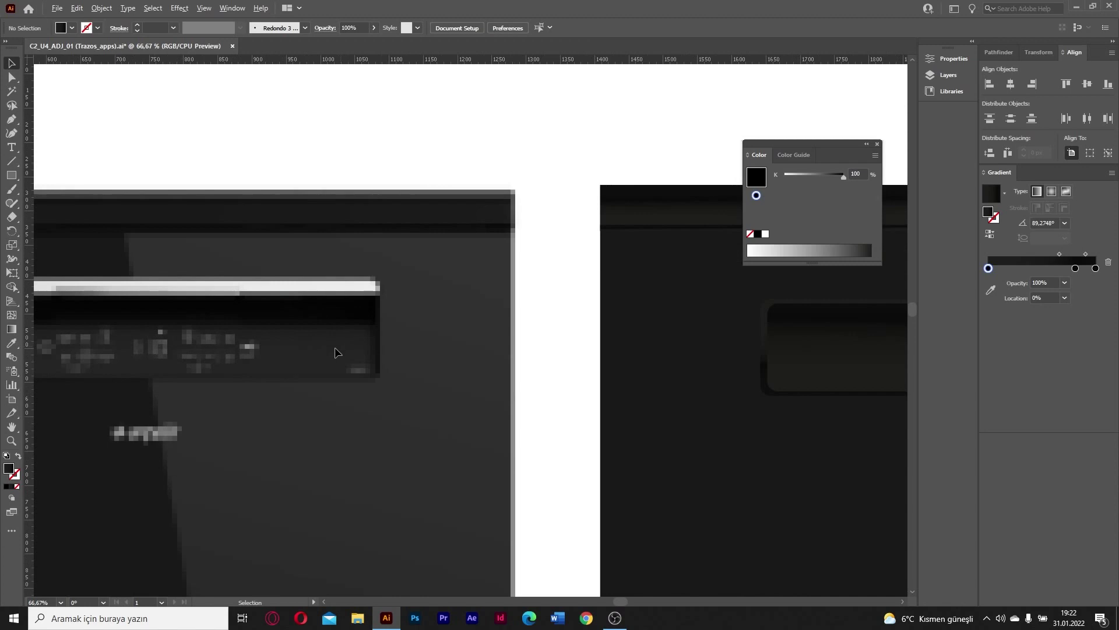
pyautogui.scroll(2, 467, 379)
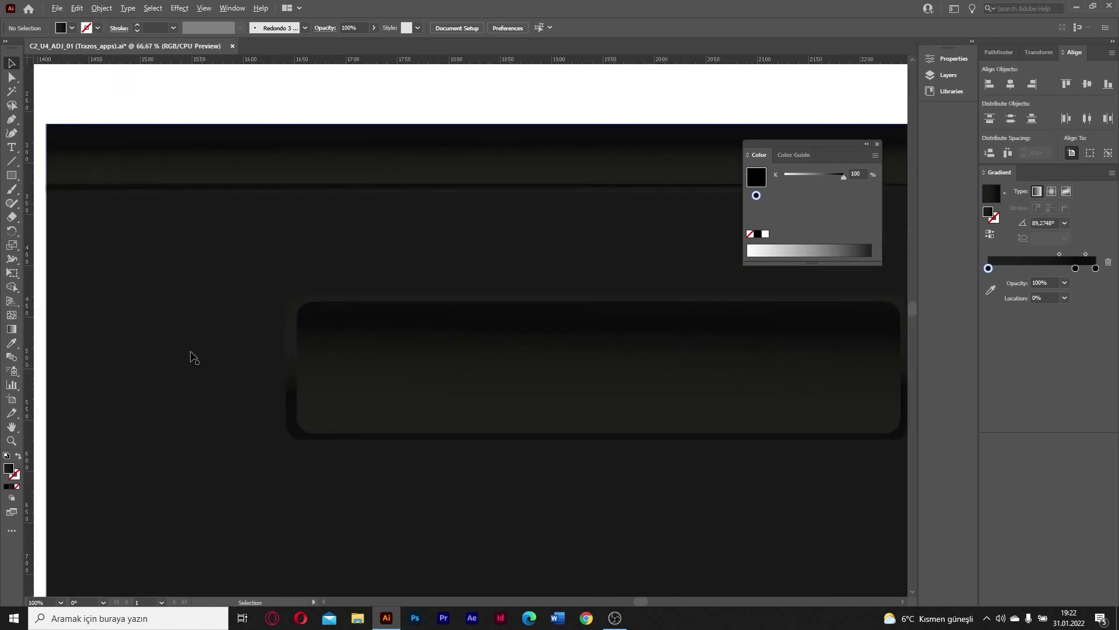
pyautogui.scroll(-1, 590, 395)
pyautogui.scroll(1, 521, 369)
# Step: Draw a narrow rectangle about 21 × 80 px across the control panel's right edge
pyautogui.click(521, 370)
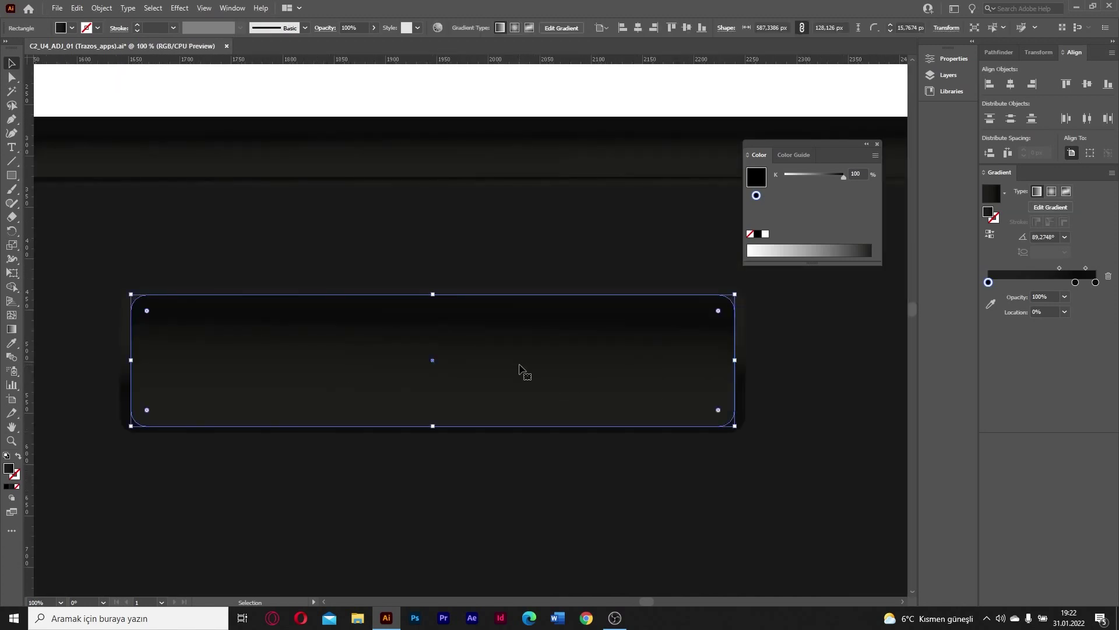
pyautogui.scroll(1, 751, 336)
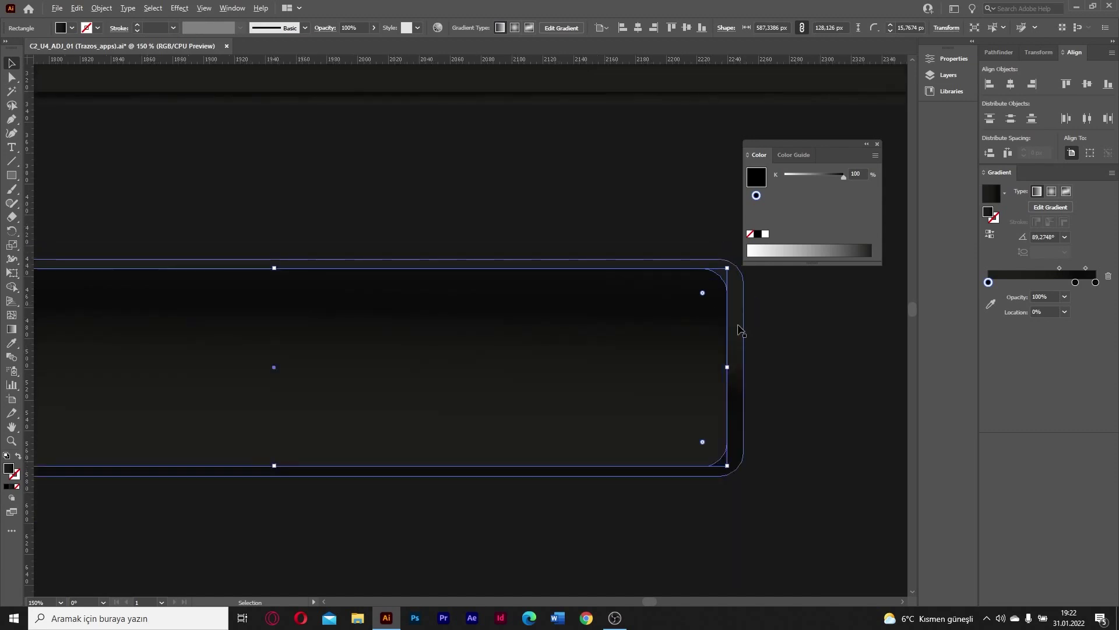
pyautogui.click(11, 175)
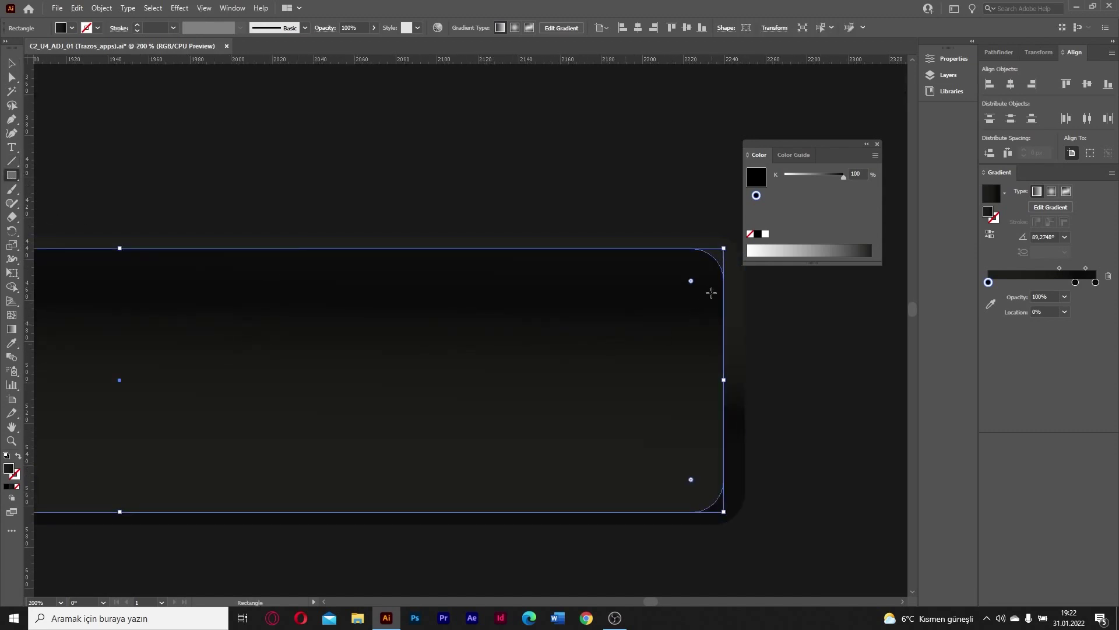
pyautogui.moveTo(726, 291); pyautogui.dragTo(684, 455)
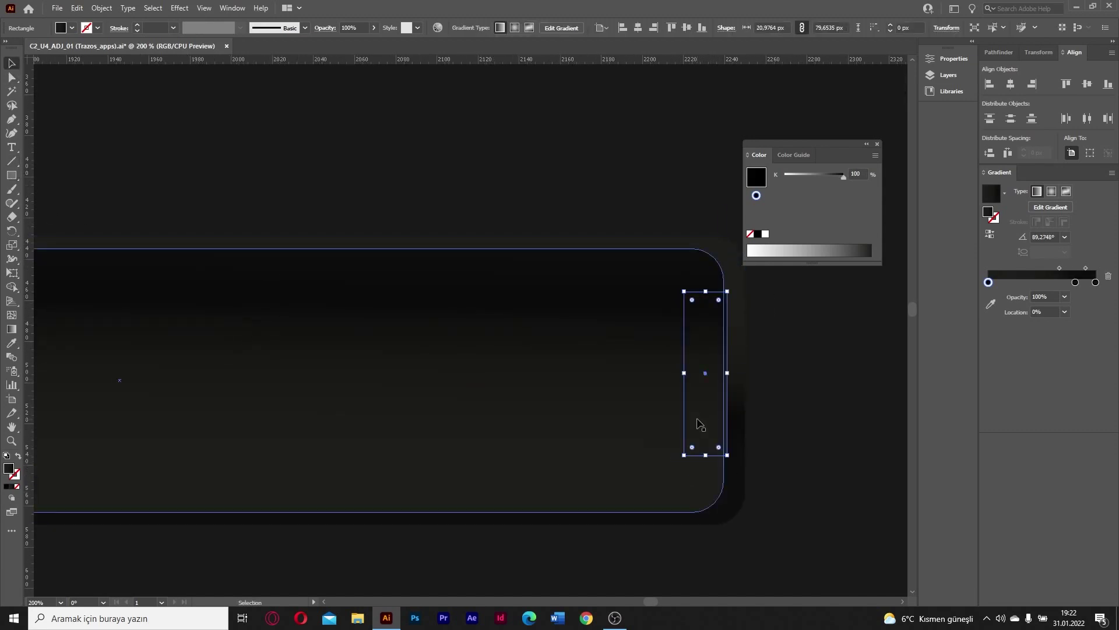
# Step: Run the narrow rectangle's gradient vertically with its middle stop at about 27% and place the rectangle behind the panel
pyautogui.scroll(2, 785, 390)
pyautogui.click(560, 349)
pyautogui.click(665, 350)
pyautogui.press('g')
pyautogui.moveTo(635, 194); pyautogui.dragTo(634, 521)
pyautogui.press('v')
pyautogui.click(560, 361)
pyautogui.click(626, 358)
pyautogui.moveTo(1060, 268); pyautogui.dragTo(1018, 282)
pyautogui.click(622, 414)
pyautogui.moveTo(670, 415); pyautogui.dragTo(634, 407)
pyautogui.click(687, 407)
pyautogui.hotkey('ctrl', 'z')
pyautogui.moveTo(680, 379); pyautogui.dragTo(804, 379)
pyautogui.hotkey('ctrl', 'z')
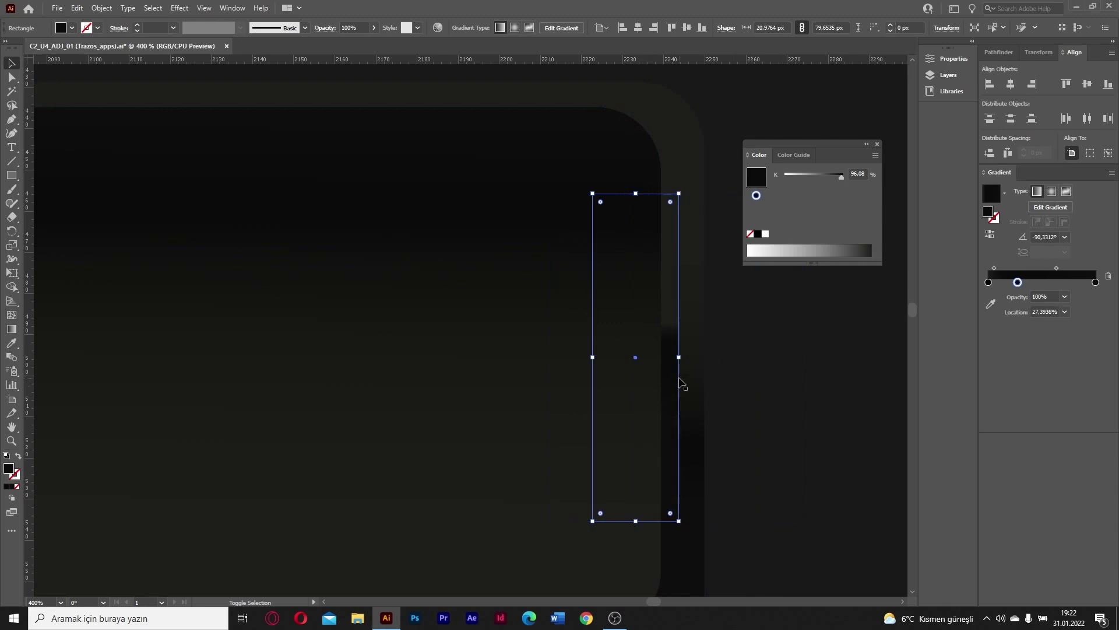
# Step: Try bringing the narrow rectangle to the front, reversing its gradient and moving it down, and undo these changes
pyautogui.hotkey('ctrl', 'shift', ']')
pyautogui.press('g')
pyautogui.moveTo(635, 464); pyautogui.dragTo(636, 277)
pyautogui.press('v')
pyautogui.moveTo(659, 315); pyautogui.dragTo(659, 371)
pyautogui.click(757, 369)
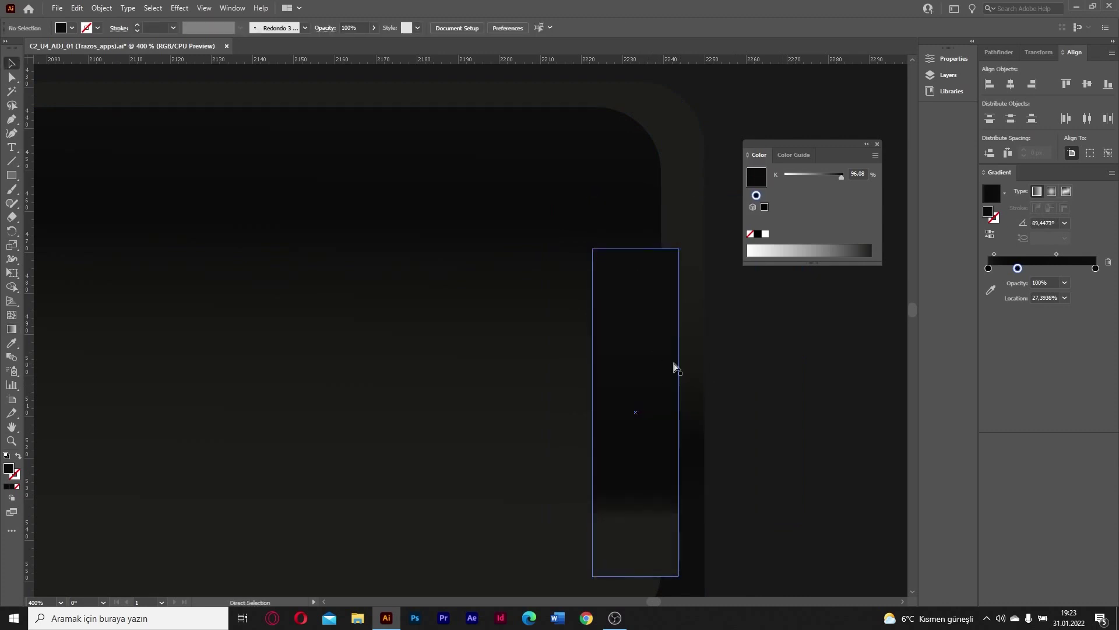
pyautogui.hotkey('ctrl', 'z')
pyautogui.hotkey('ctrl', 'z')
pyautogui.hotkey('ctrl', 'z')
# Step: Draw a shading rectangle about 584 × 43 px over the upper part of the control panel
pyautogui.scroll(-1, 779, 325)
pyautogui.click(714, 313)
pyautogui.click(763, 324)
pyautogui.scroll(-6, 762, 324)
pyautogui.scroll(3, 752, 329)
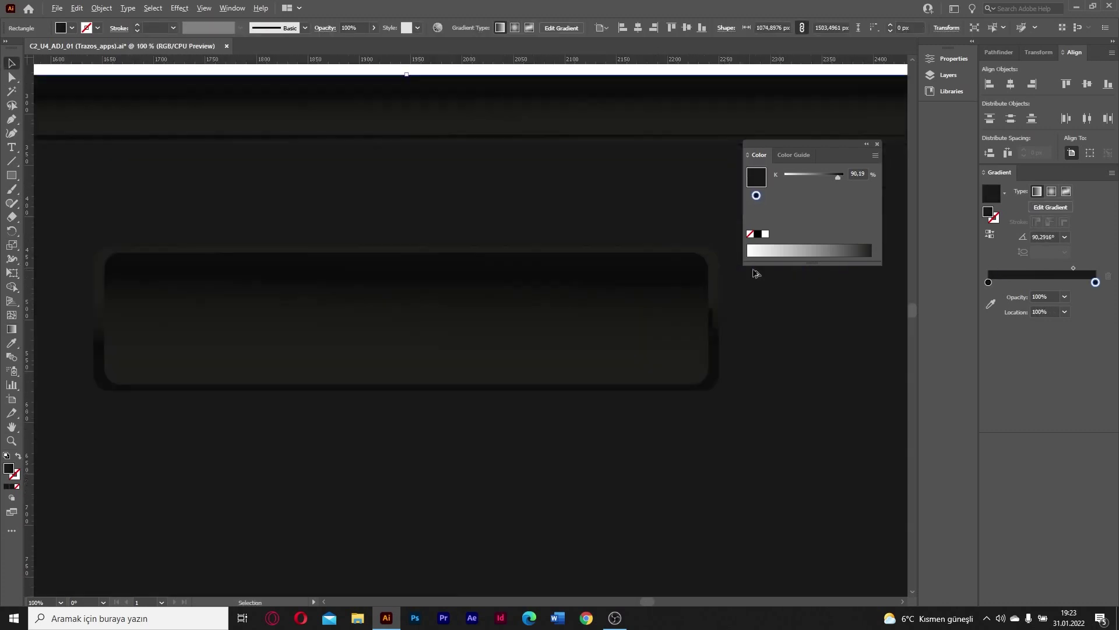
pyautogui.scroll(1, 292, 277)
pyautogui.scroll(-1, 473, 298)
pyautogui.press('m')
pyautogui.moveTo(165, 260); pyautogui.dragTo(770, 304)
pyautogui.scroll(1, 586, 274)
# Step: Fill the shading rectangle with solid black and lower its opacity to 44%
pyautogui.press('g')
pyautogui.moveTo(410, 286); pyautogui.dragTo(412, 341)
pyautogui.press('v')
pyautogui.click(72, 28)
pyautogui.click(34, 48)
pyautogui.click(861, 152)
pyautogui.click(374, 28)
pyautogui.moveTo(373, 42); pyautogui.dragTo(351, 43)
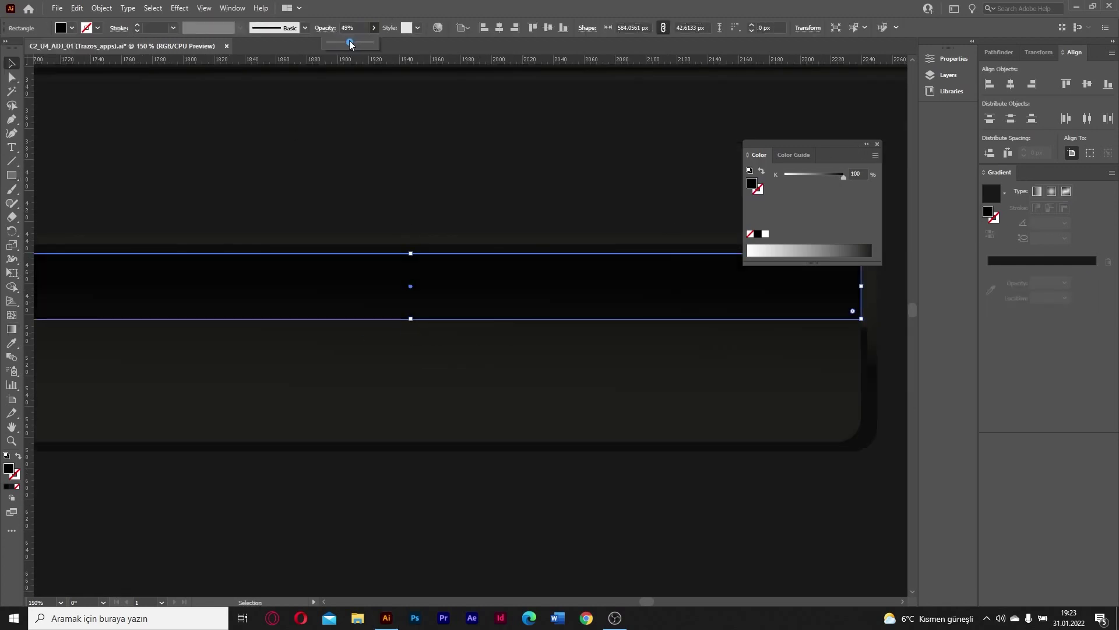
pyautogui.click(428, 180)
# Step: Fit the shading rectangle to the panel's upper edge, widening it to about 587 px to match the panel
pyautogui.scroll(-5, 515, 357)
pyautogui.scroll(5, 566, 370)
pyautogui.scroll(-5, 499, 404)
pyautogui.scroll(4, 542, 408)
pyautogui.scroll(3, 336, 301)
pyautogui.moveTo(356, 312); pyautogui.dragTo(362, 305)
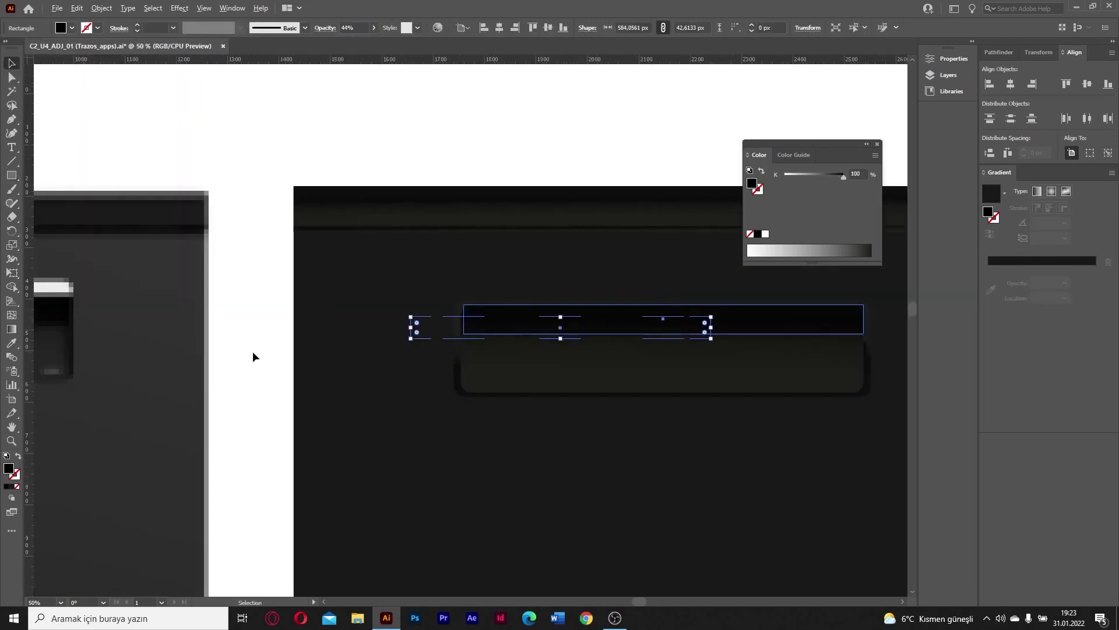
pyautogui.scroll(4, 806, 352)
pyautogui.moveTo(679, 145); pyautogui.dragTo(577, 259)
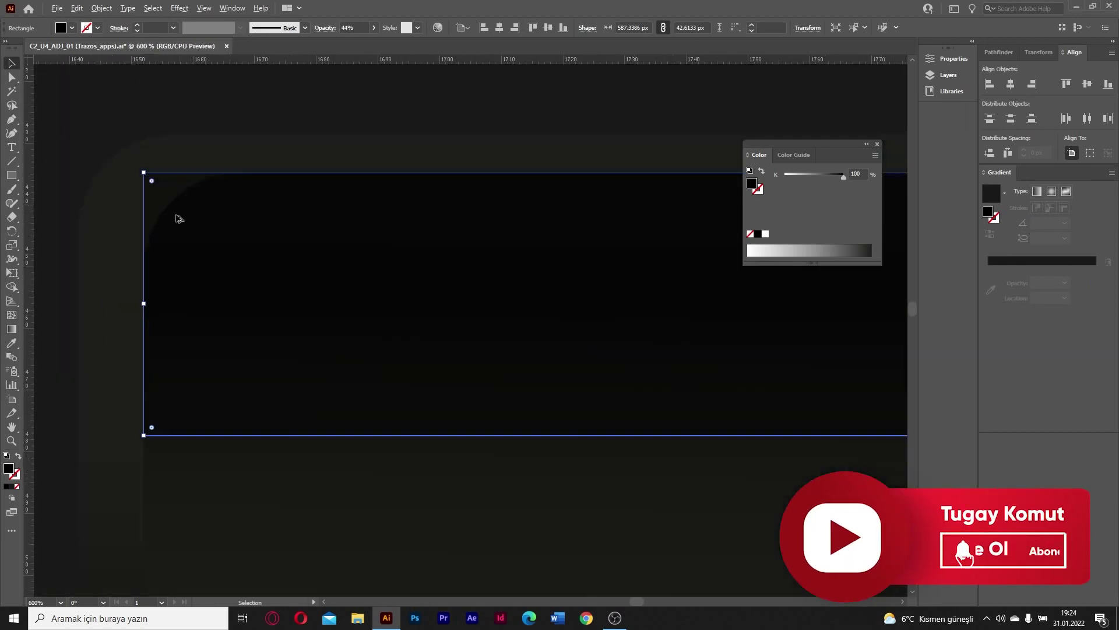
# Step: Round the shading rectangle's upper corners and give it a vertical gradient whose first stop has 0% opacity
pyautogui.moveTo(153, 182); pyautogui.dragTo(265, 292)
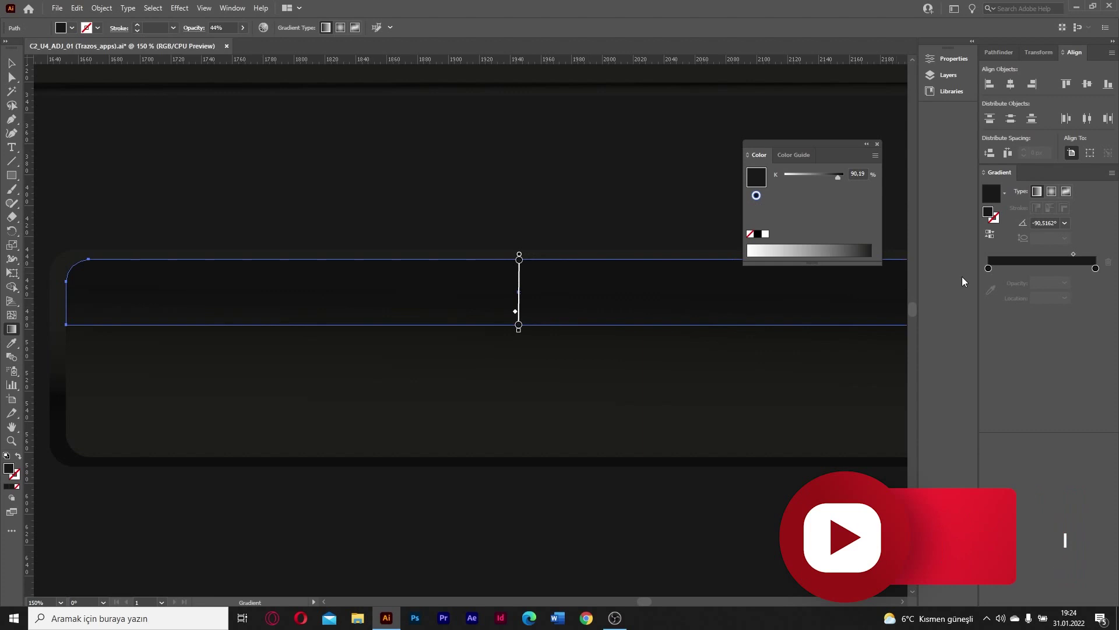
pyautogui.doubleClick(988, 268)
pyautogui.click(1069, 289)
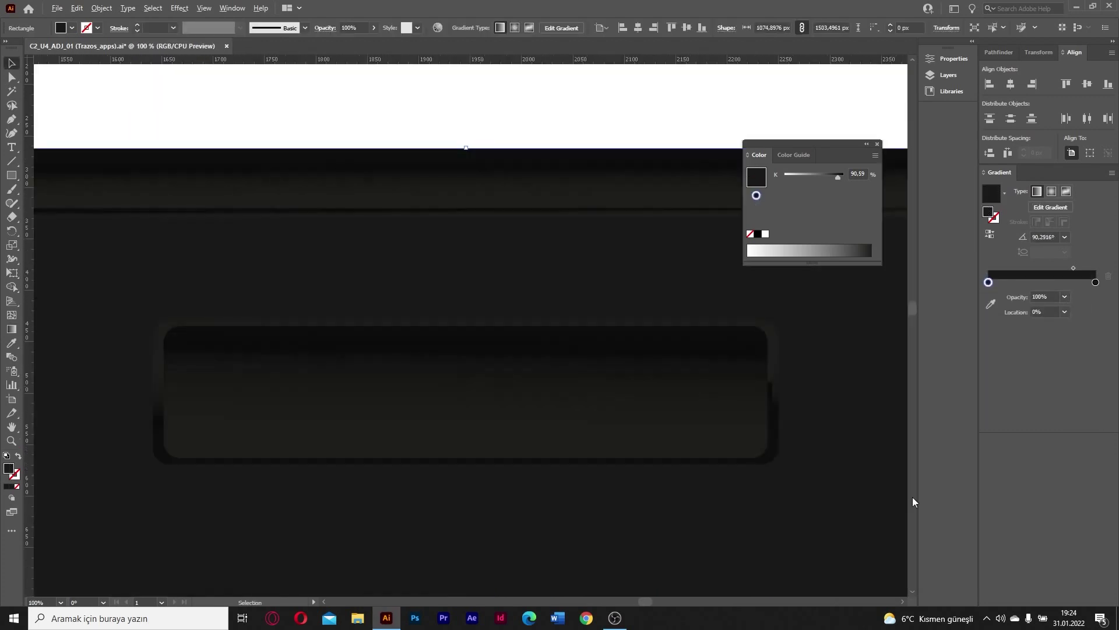
# Step: Make a white handle bar above the panel from a 608 × 40 px rectangle, with rounded upper corners and a flat lower edge
pyautogui.press('m')
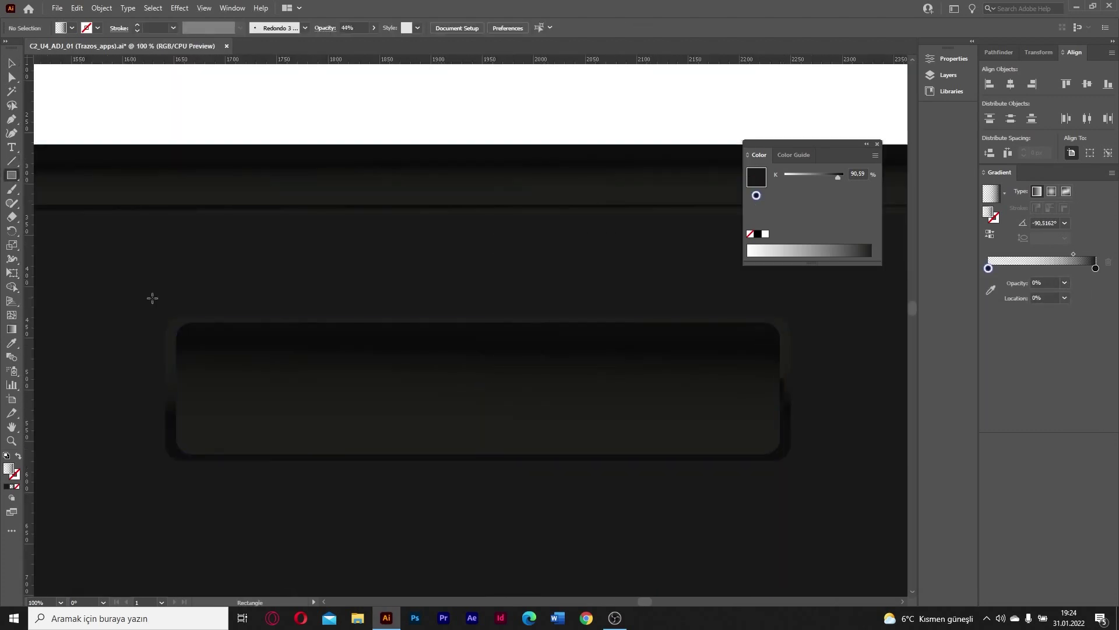
pyautogui.moveTo(169, 290); pyautogui.dragTo(784, 330)
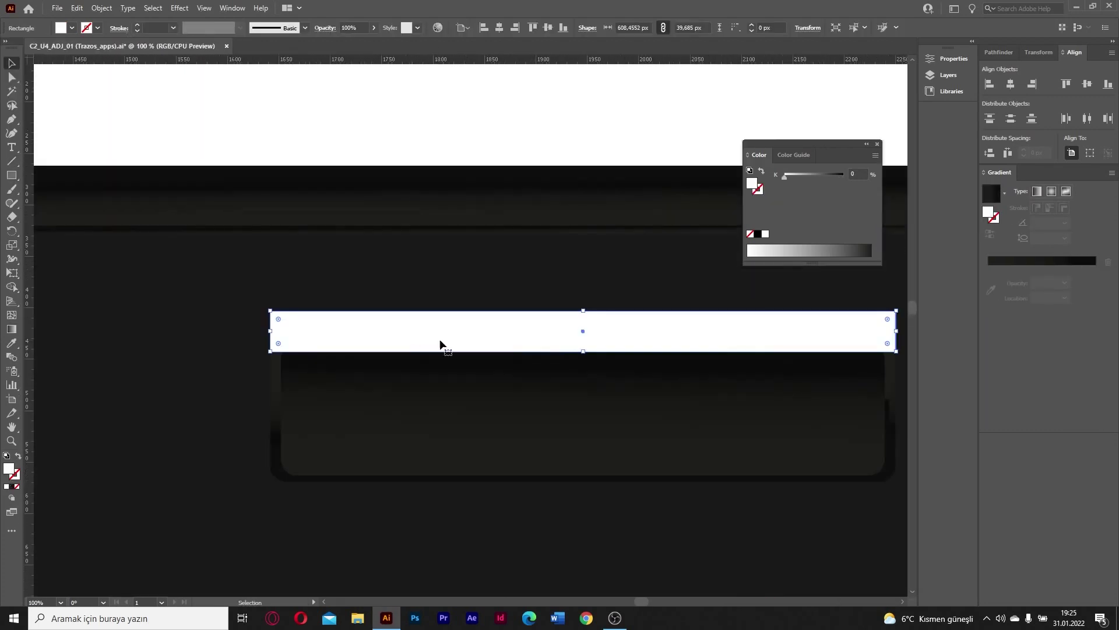
pyautogui.click(276, 394)
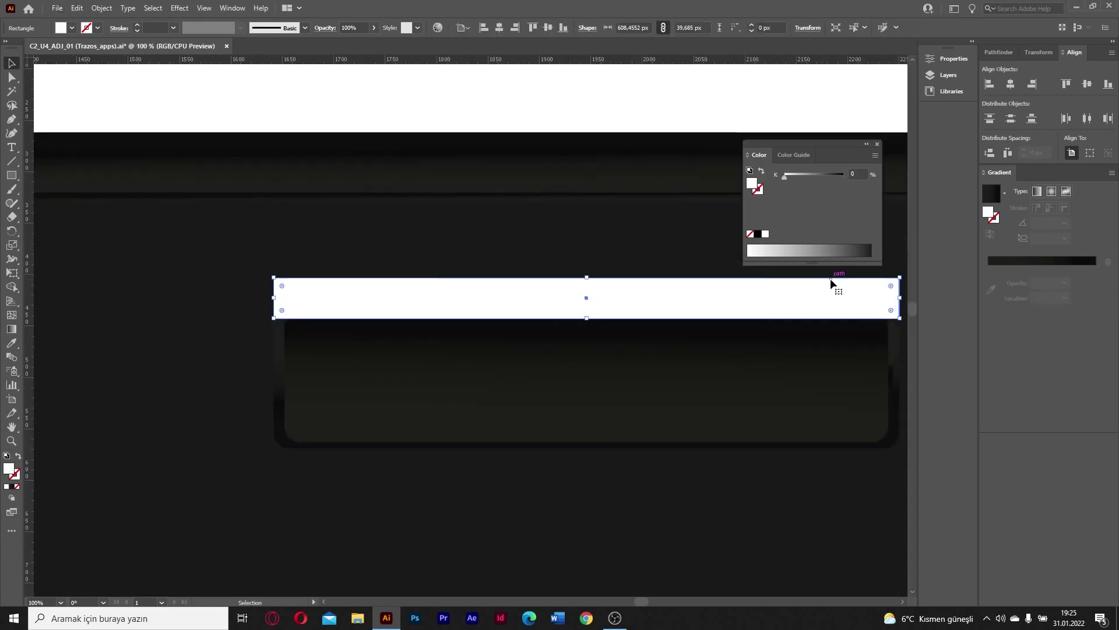
pyautogui.moveTo(830, 283); pyautogui.dragTo(839, 283)
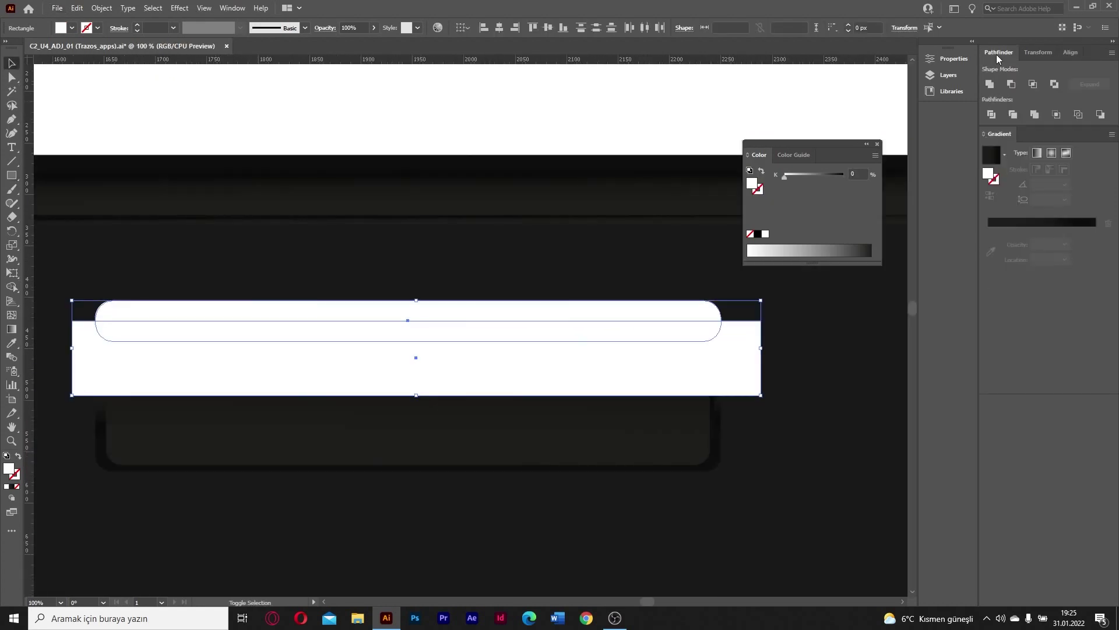
pyautogui.moveTo(169, 318); pyautogui.dragTo(275, 292)
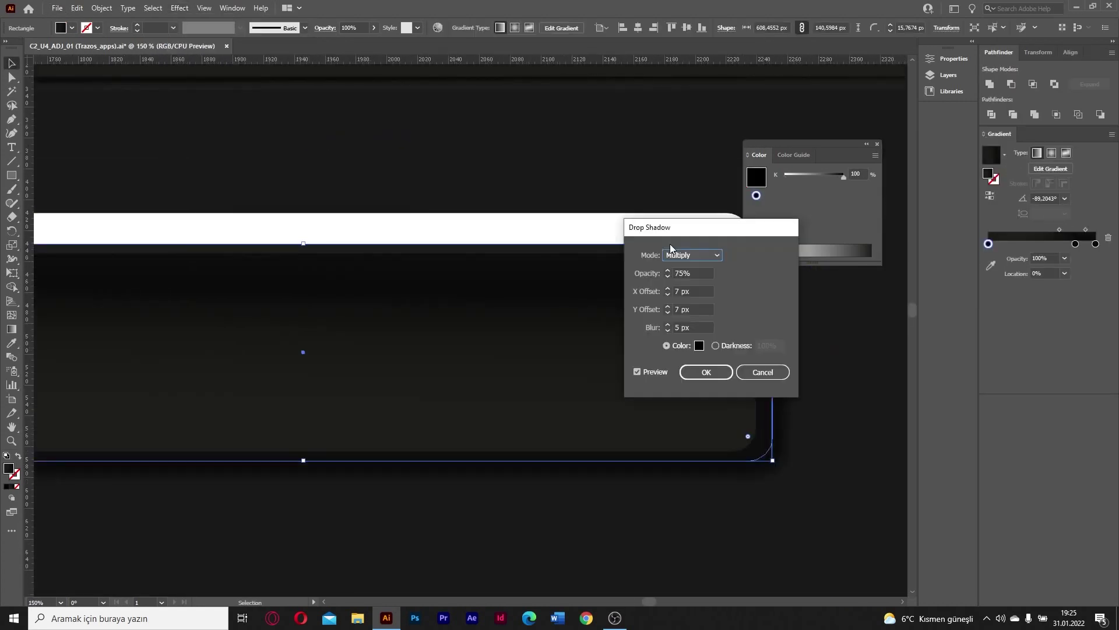
# Step: Add a black Multiply drop shadow with 75% opacity to the backing shape and adjust its blur and Y offset
pyautogui.moveTo(671, 227); pyautogui.dragTo(873, 268)
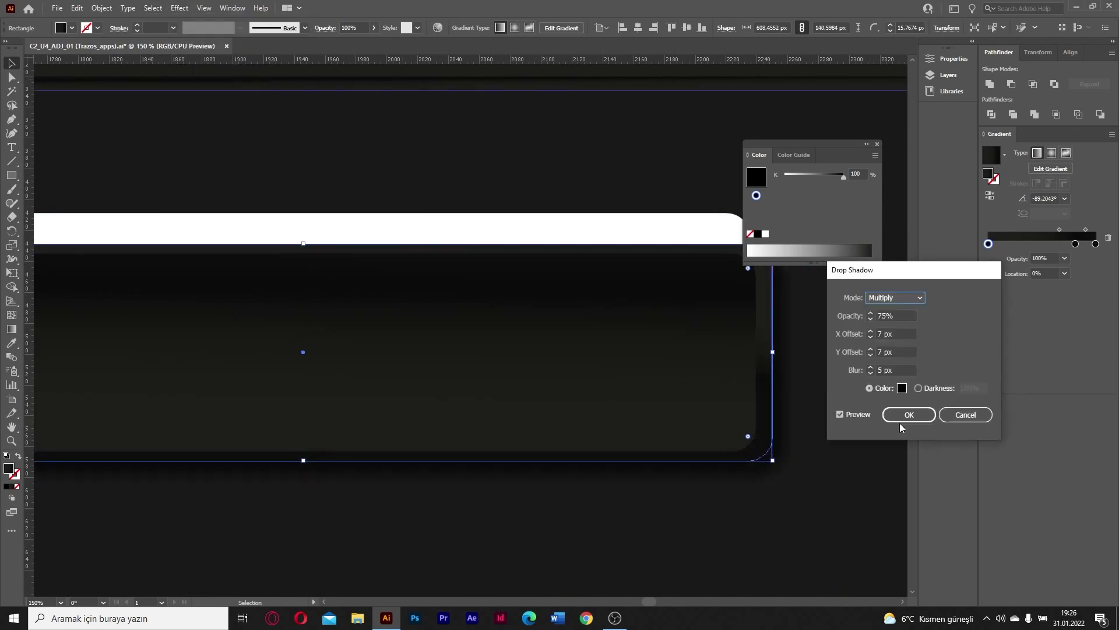
pyautogui.click(870, 368)
pyautogui.click(871, 355)
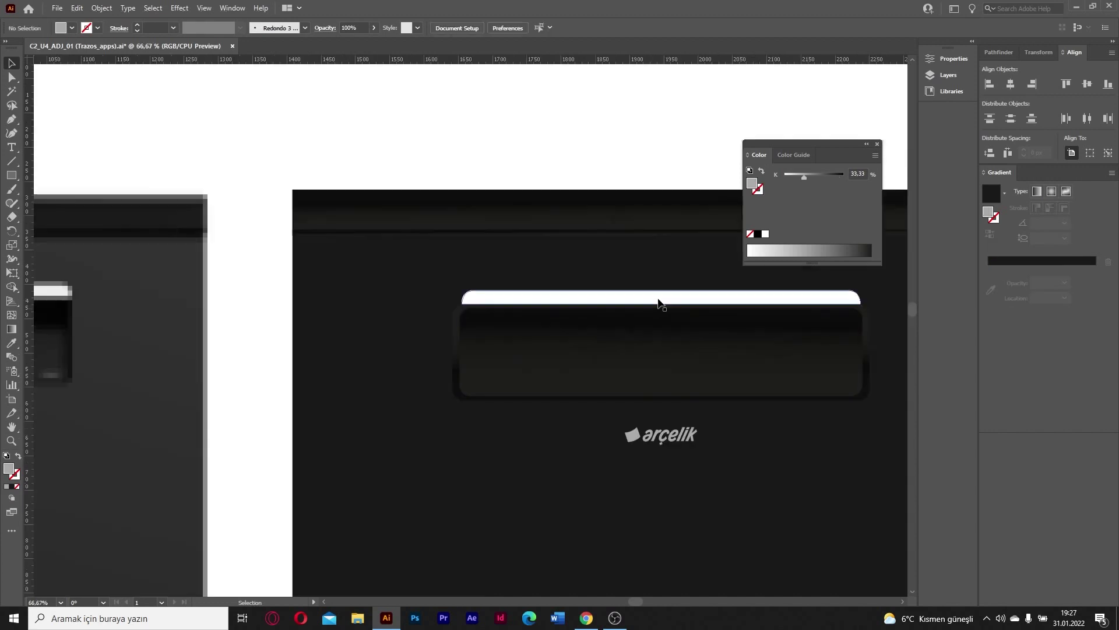
# Step: Fill the white handle bar with a light grey-to-white gradient
pyautogui.click(658, 303)
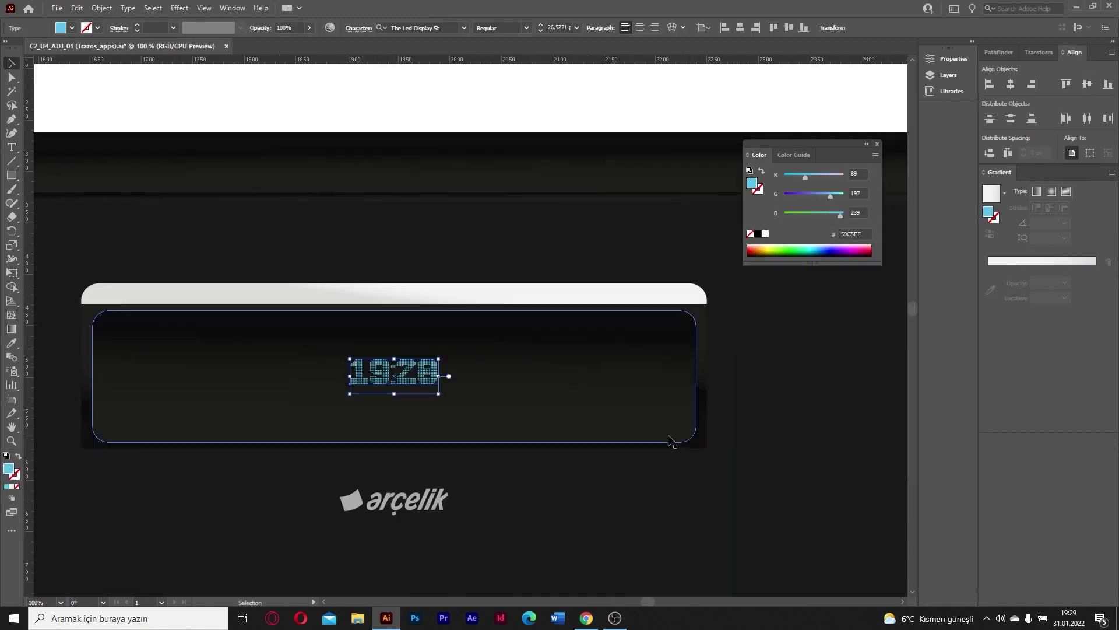
# Step: Fit a dark gradient shading strip, about 587 × 57 px, across the upper part of the control panel and send it backward behind the handle
pyautogui.press('Escape')
pyautogui.click(398, 368)
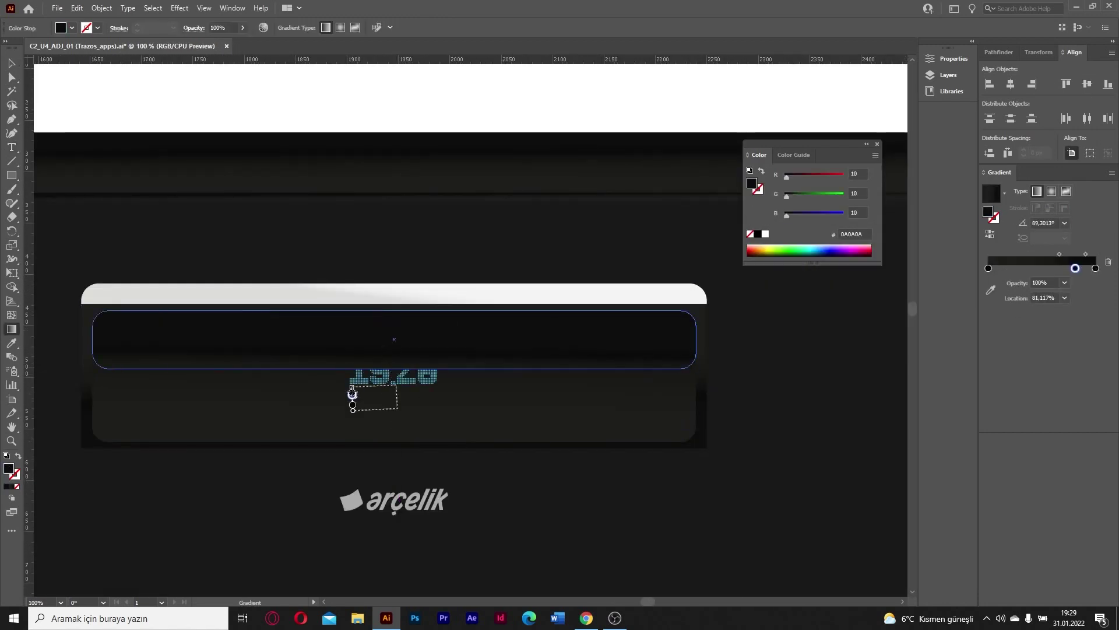
pyautogui.hotkey('ctrl', '[')
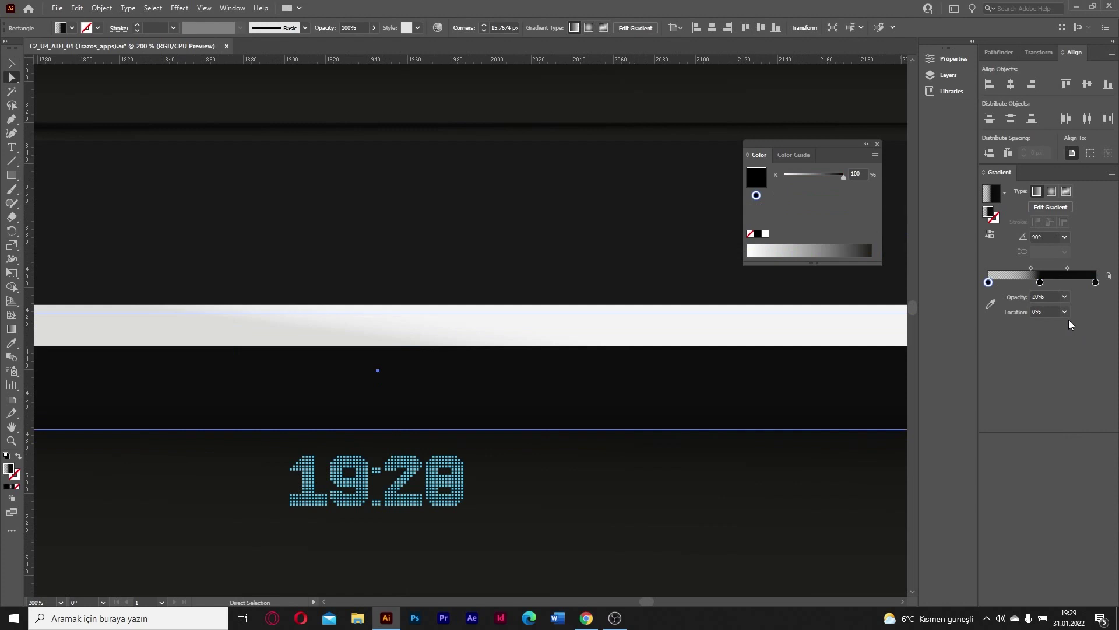
pyautogui.click(435, 385)
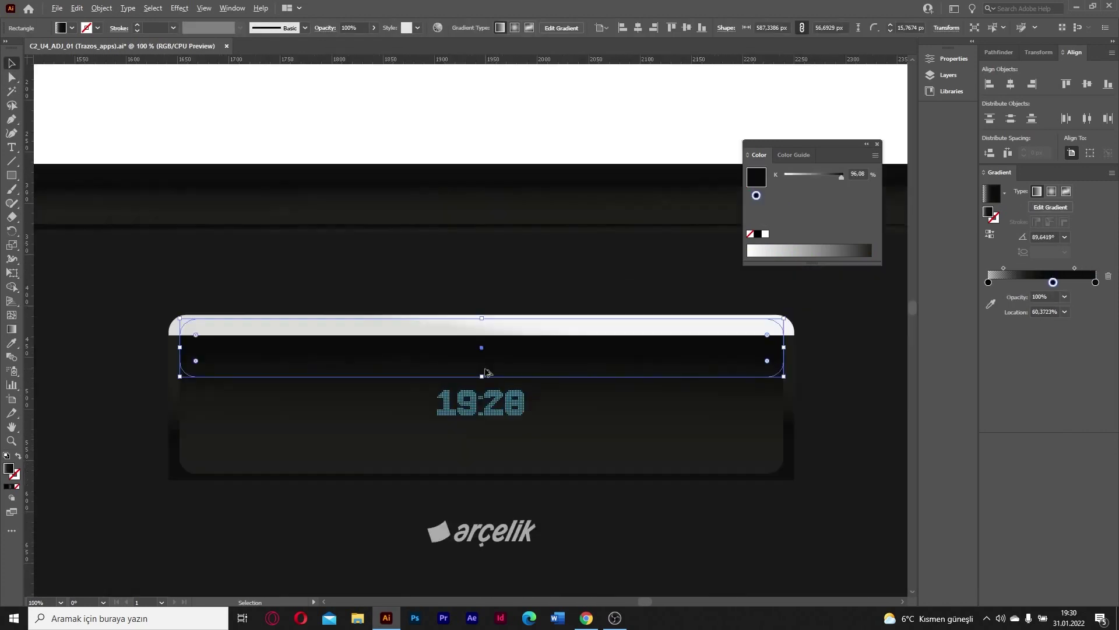
pyautogui.moveTo(783, 374); pyautogui.dragTo(175, 376)
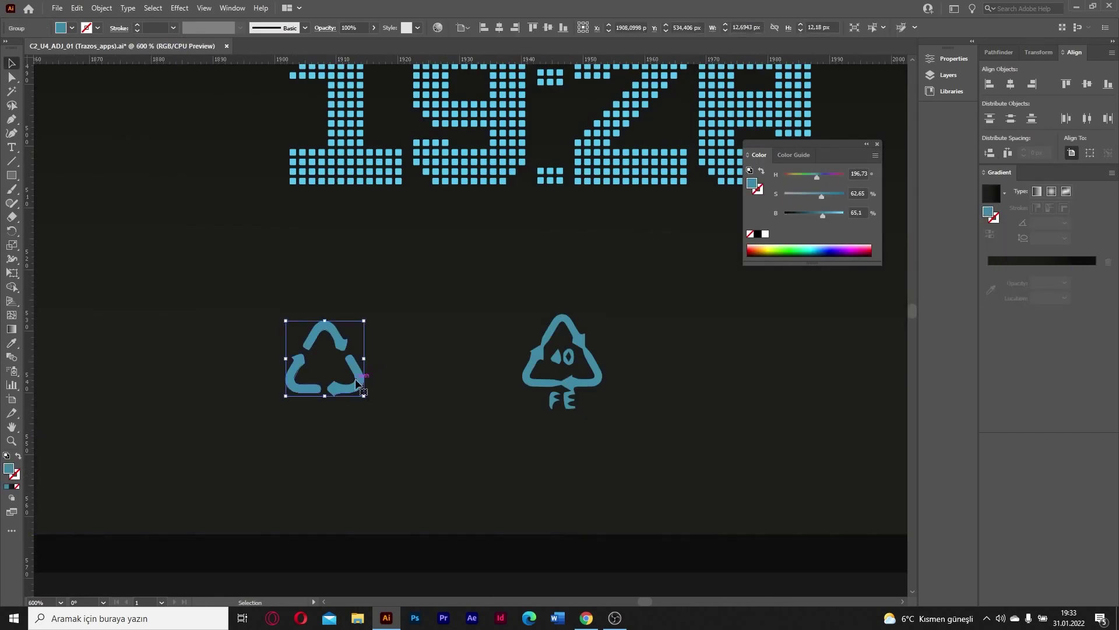
# Step: Arrange the blue recycling and dishwasher-safe icons side by side in a row below the clock display
pyautogui.moveTo(557, 402); pyautogui.dragTo(446, 385)
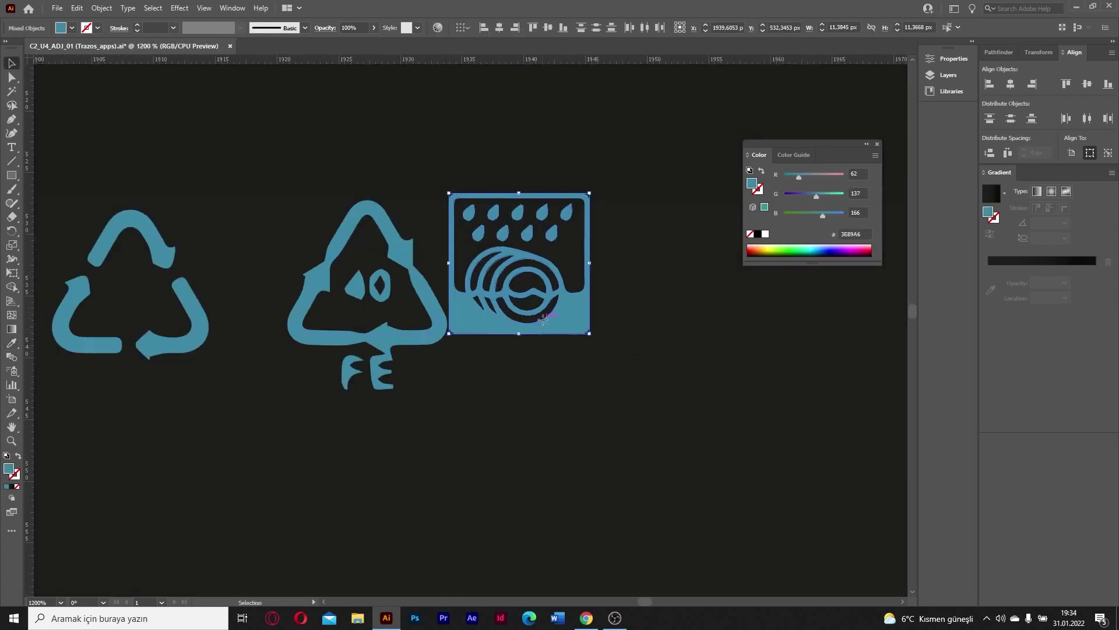
pyautogui.moveTo(530, 303); pyautogui.dragTo(483, 340)
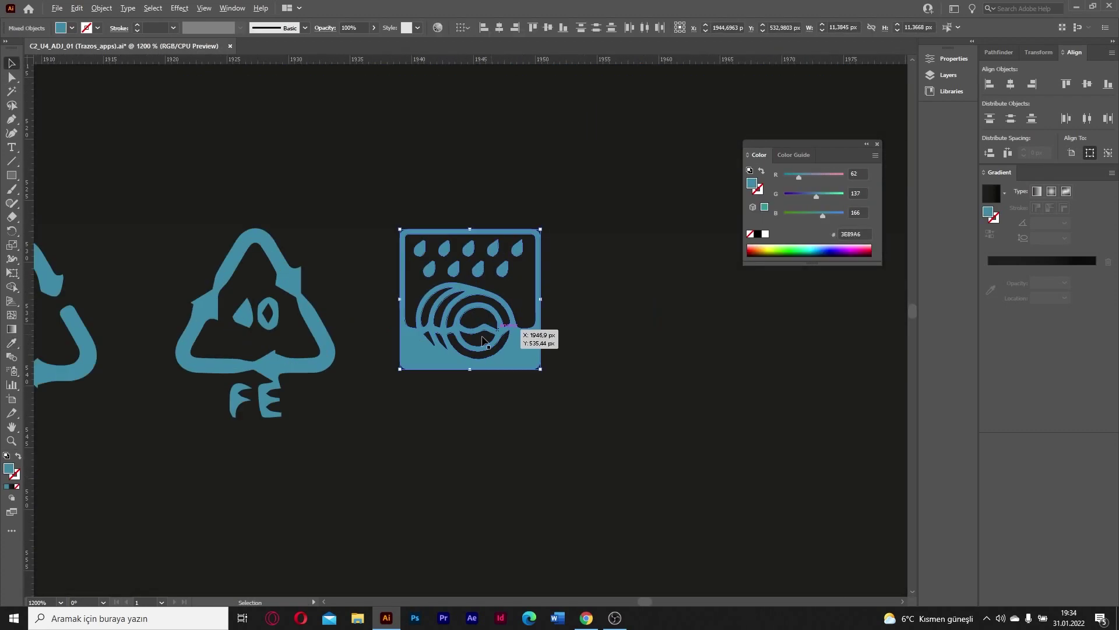
pyautogui.click(656, 334)
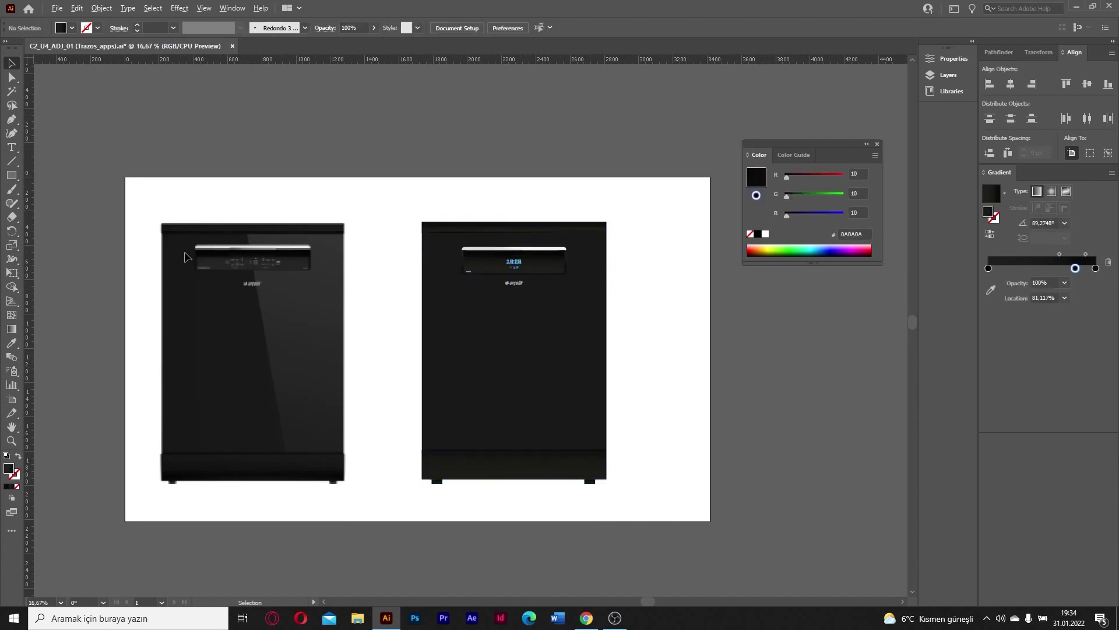
# Step: Add an orange background shape with a large rounded corner behind the dishwasher and a blurred dark ellipse under its feet as a floor shadow
pyautogui.moveTo(430, 512); pyautogui.dragTo(443, 290)
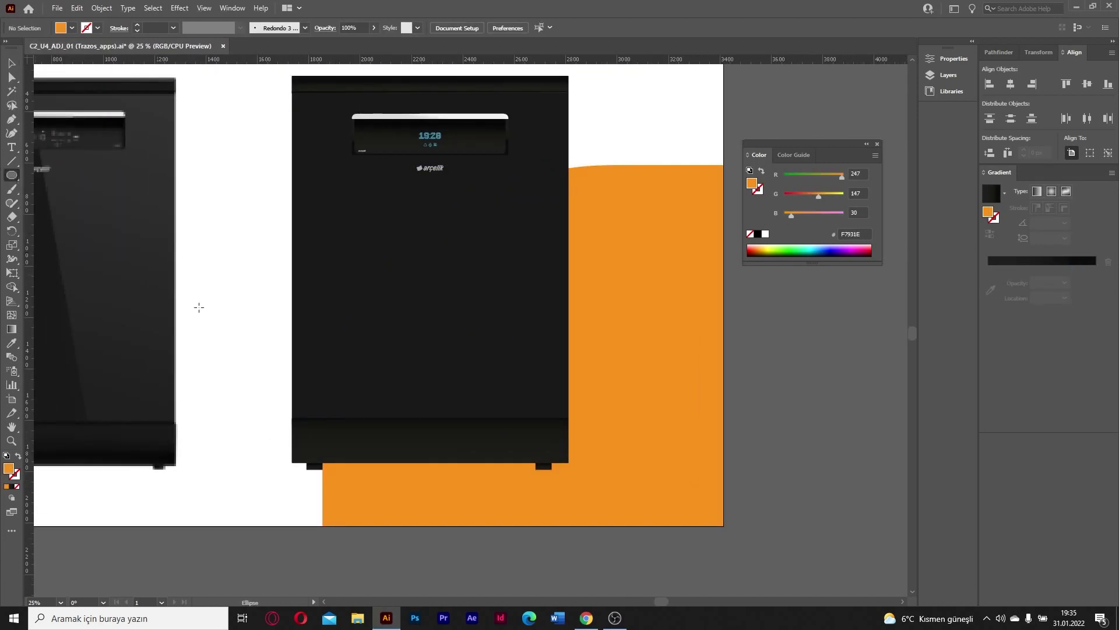
pyautogui.moveTo(661, 390); pyautogui.dragTo(602, 391)
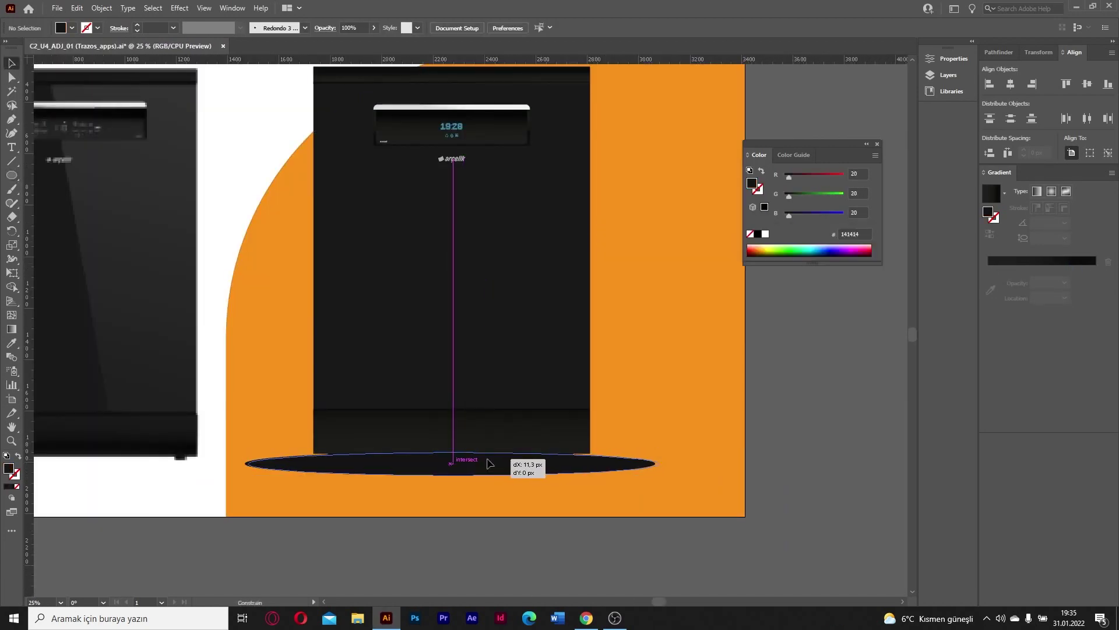
pyautogui.click(180, 8)
pyautogui.moveTo(234, 140)
pyautogui.click(326, 155)
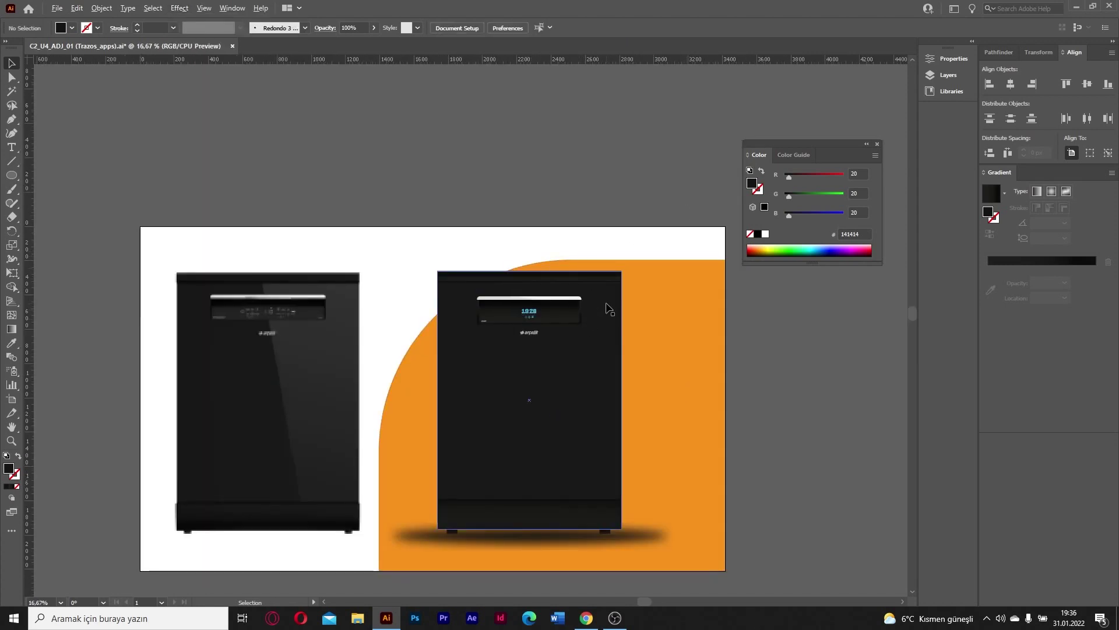
pyautogui.keyDown('alt'); pyautogui.scroll(1, 739, 367); pyautogui.keyUp('alt')
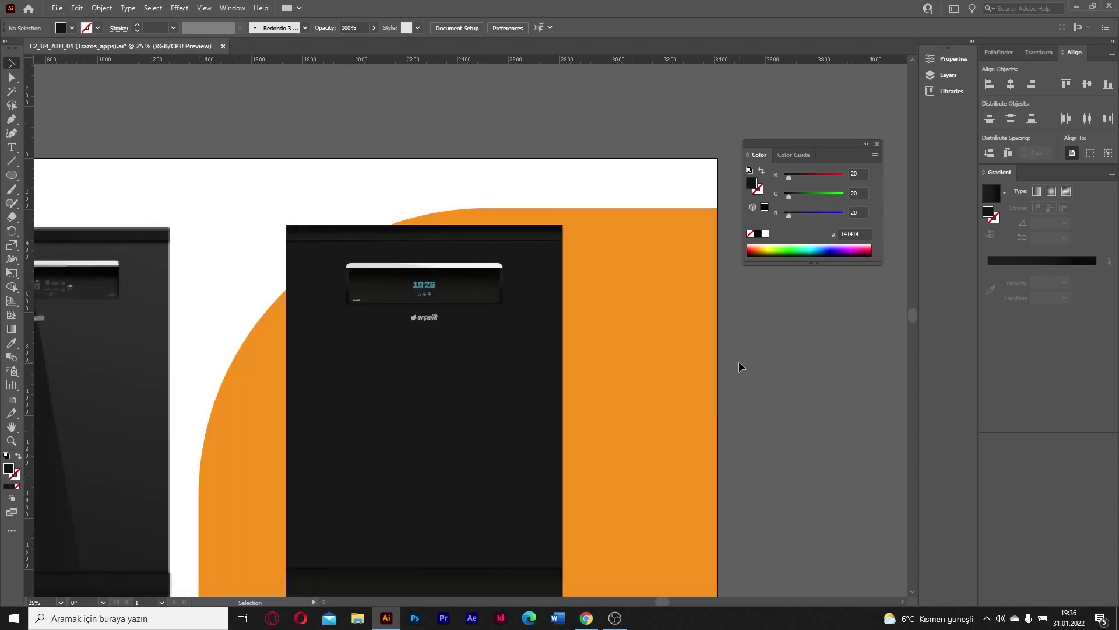
pyautogui.keyDown('alt'); pyautogui.scroll(-1, 744, 292); pyautogui.keyUp('alt')
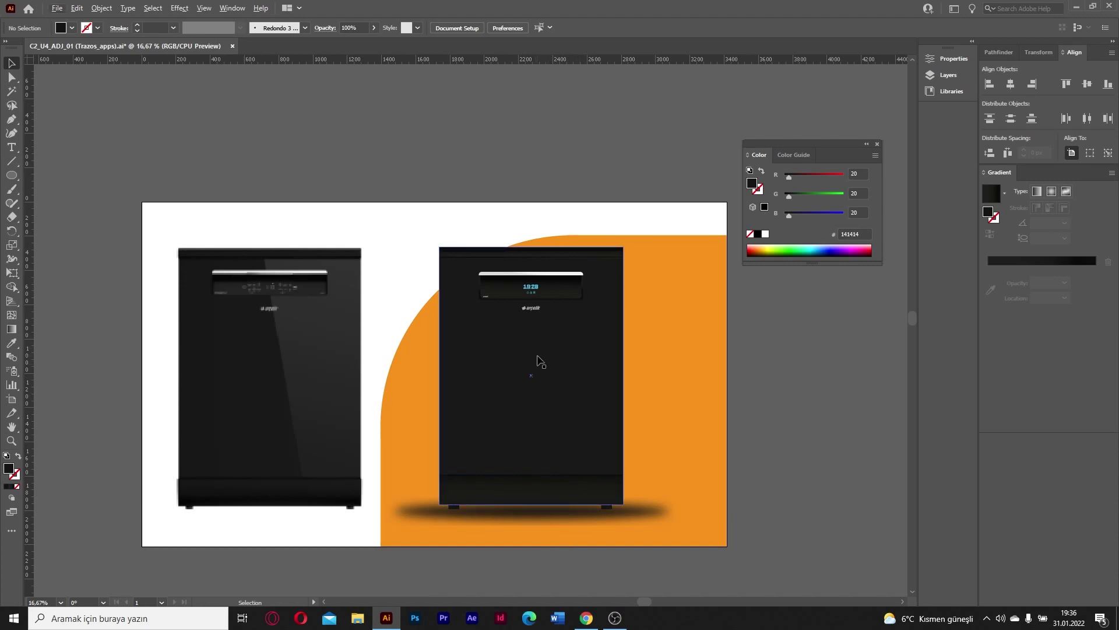
pyautogui.scroll(1, 596, 285)
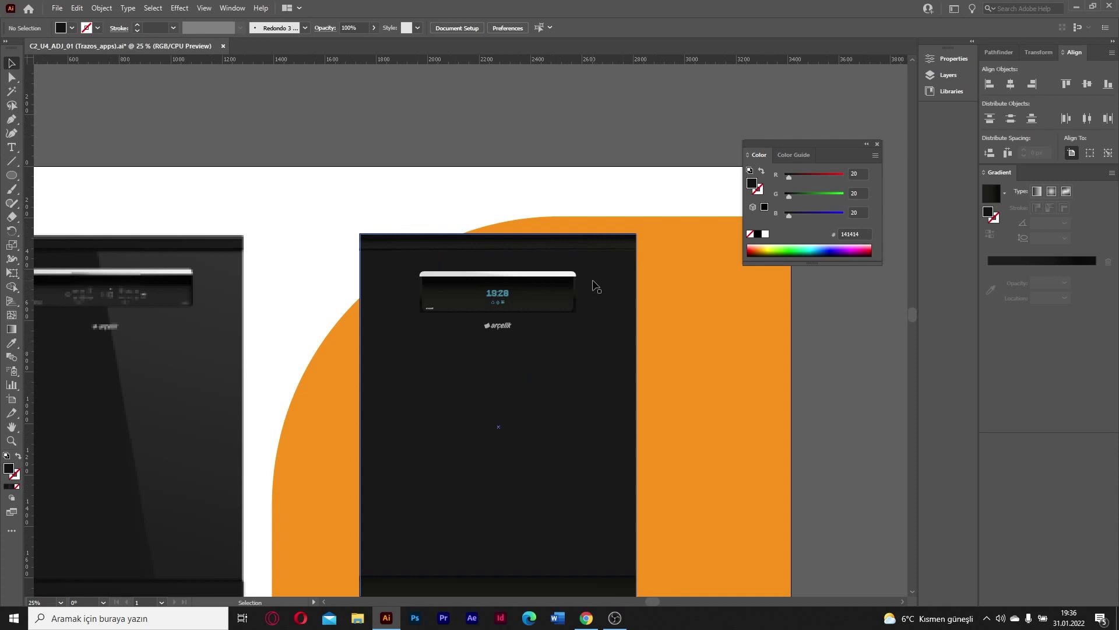
pyautogui.scroll(-1, 475, 418)
# Step: Isolate the dishwasher's body rectangle and narrow an in-place copy from its left side to about 582 px wide
pyautogui.click(465, 462)
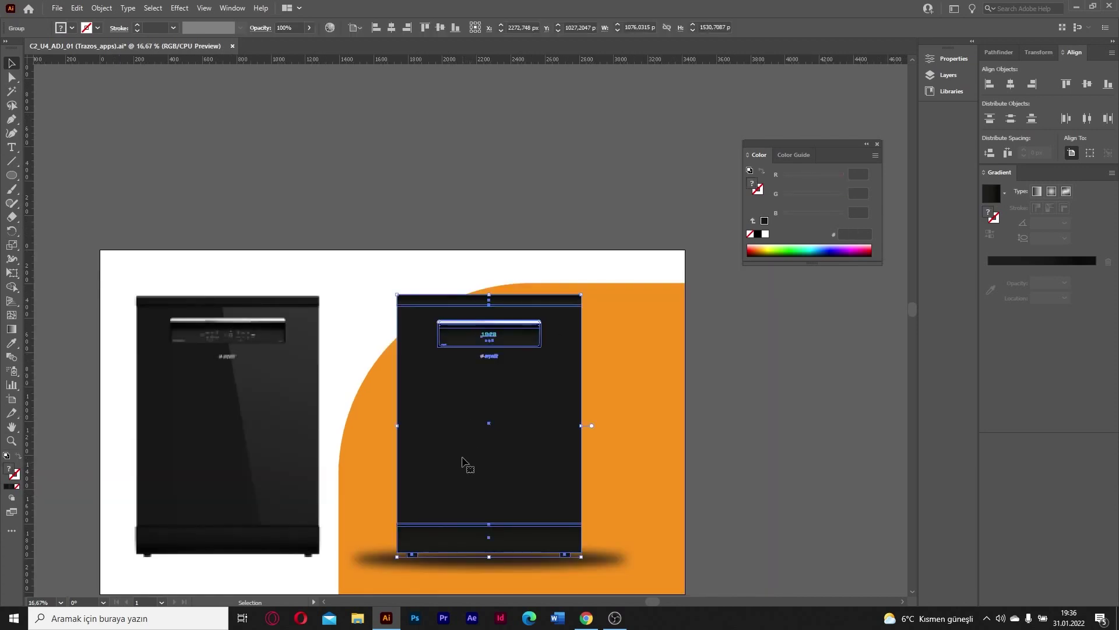
pyautogui.doubleClick(489, 475)
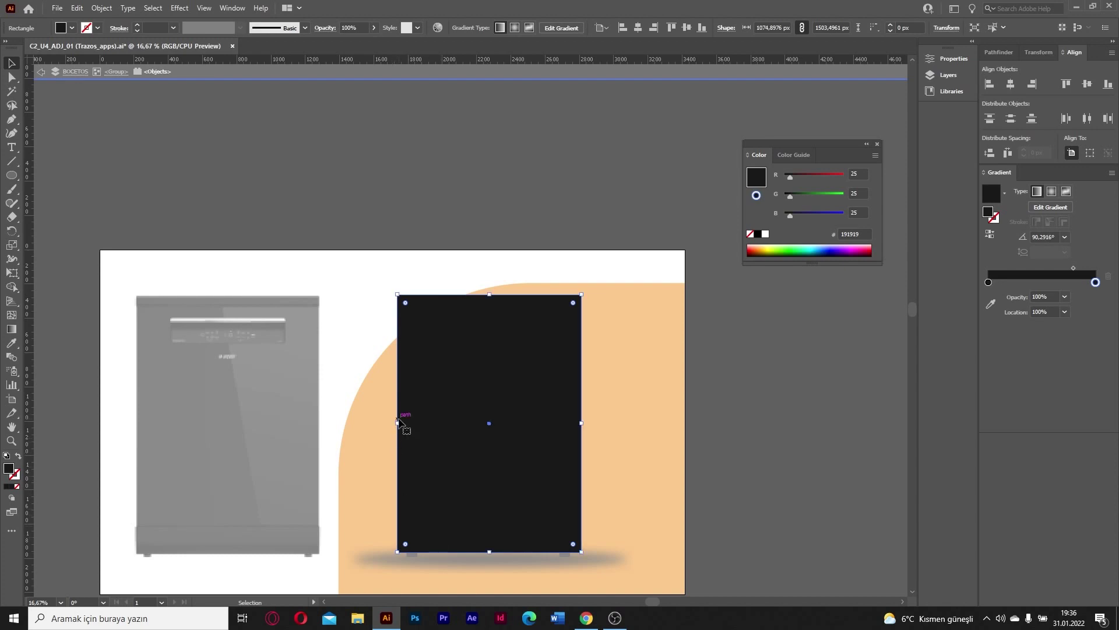
pyautogui.moveTo(395, 423); pyautogui.dragTo(482, 429)
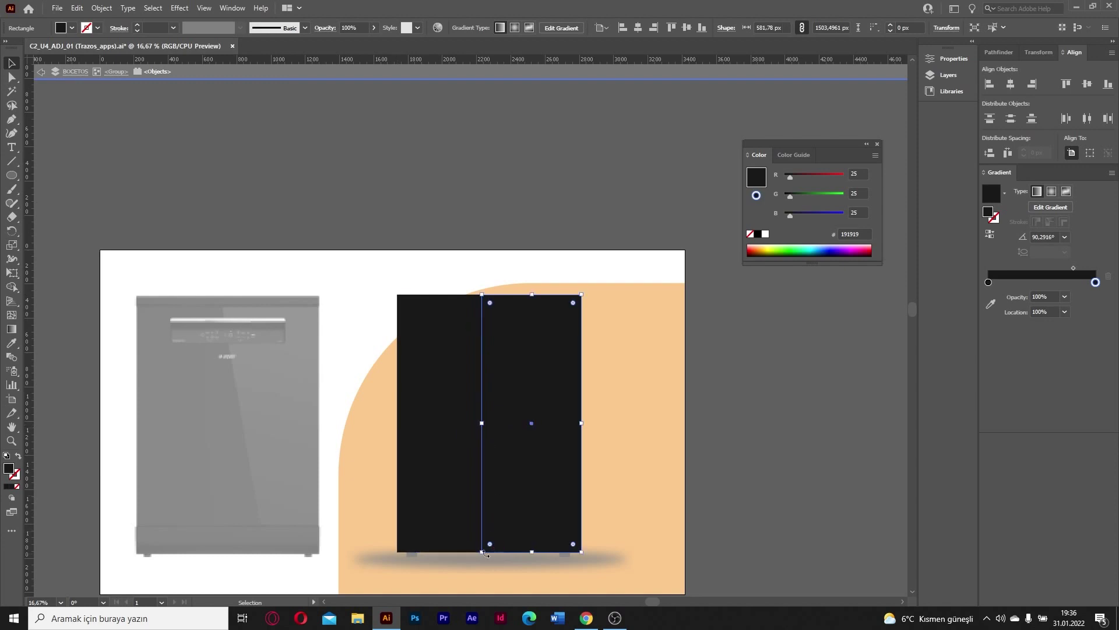
# Step: Raise the narrowed copy's two lower corner points to the same height, level with the upper edge of the dishwasher's base
pyautogui.press('a')
pyautogui.moveTo(481, 551); pyautogui.dragTo(479, 532)
pyautogui.moveTo(582, 551); pyautogui.dragTo(583, 539)
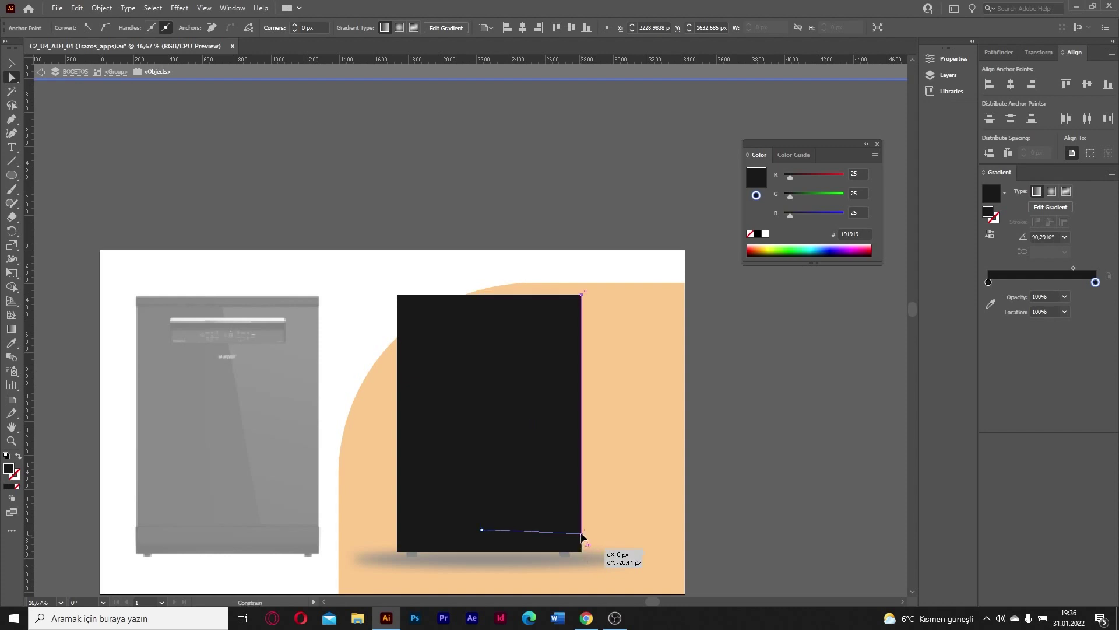
pyautogui.moveTo(583, 527); pyautogui.dragTo(582, 526)
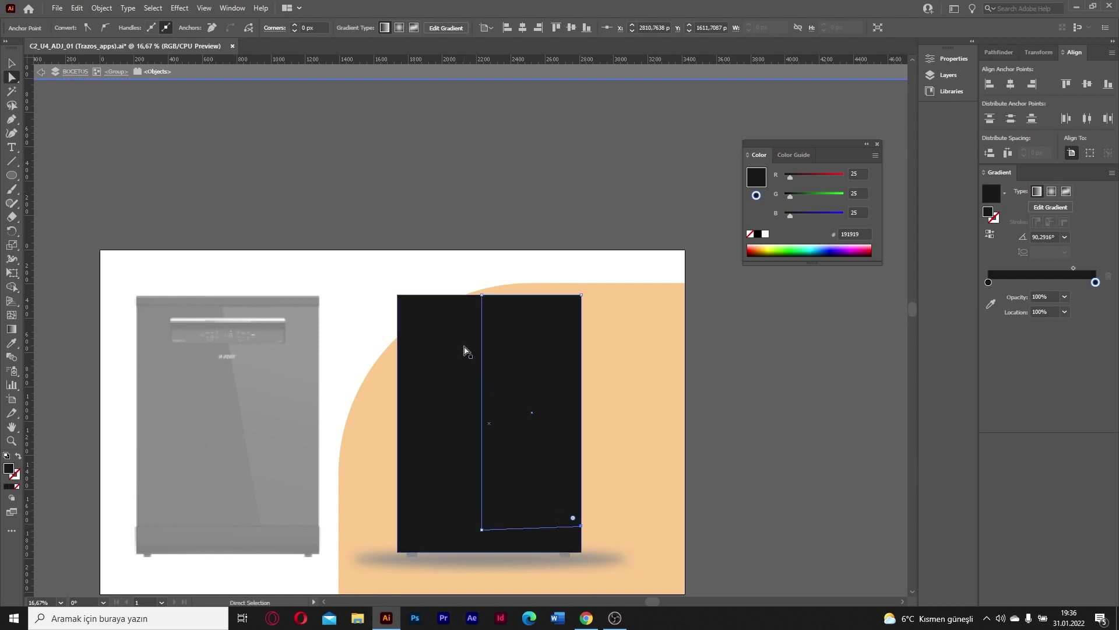
pyautogui.click(483, 529)
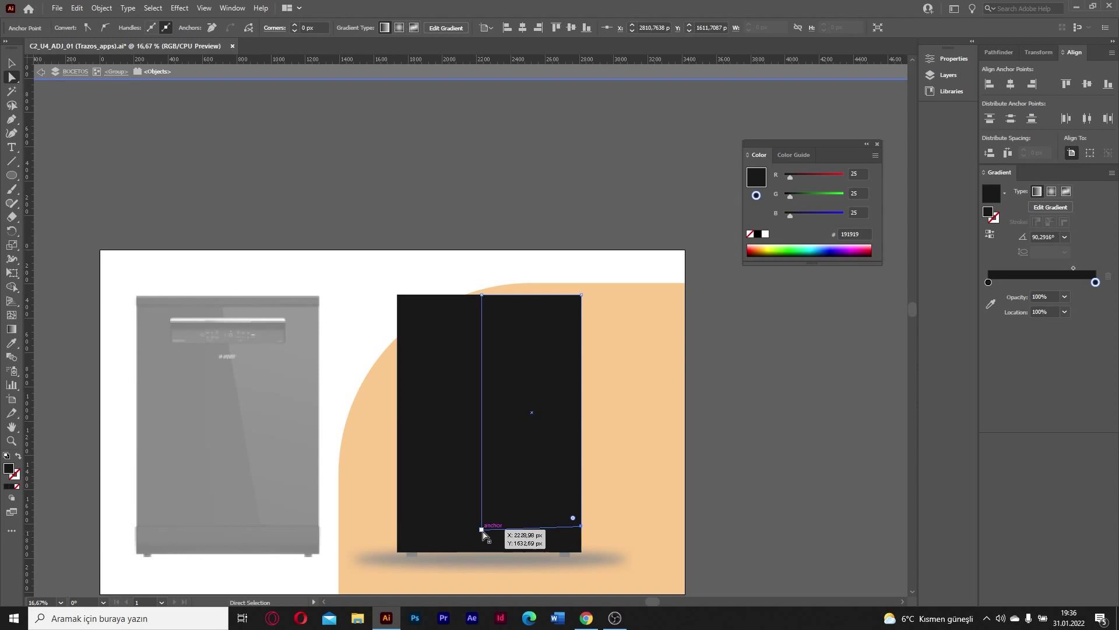
pyautogui.moveTo(483, 529); pyautogui.dragTo(482, 525)
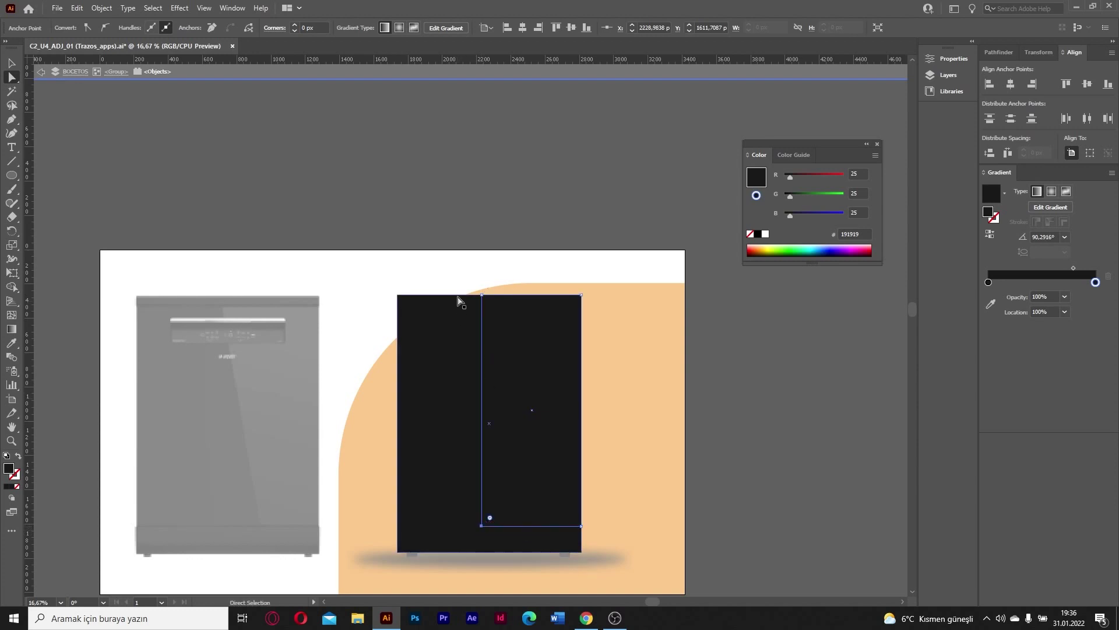
# Step: Slant the copy's left edge by moving its upper corner outward, leave isolation, and extend its upper edge to the door's top seam
pyautogui.click(482, 296)
pyautogui.moveTo(478, 298); pyautogui.dragTo(518, 321)
pyautogui.press('v')
pyautogui.doubleClick(607, 372)
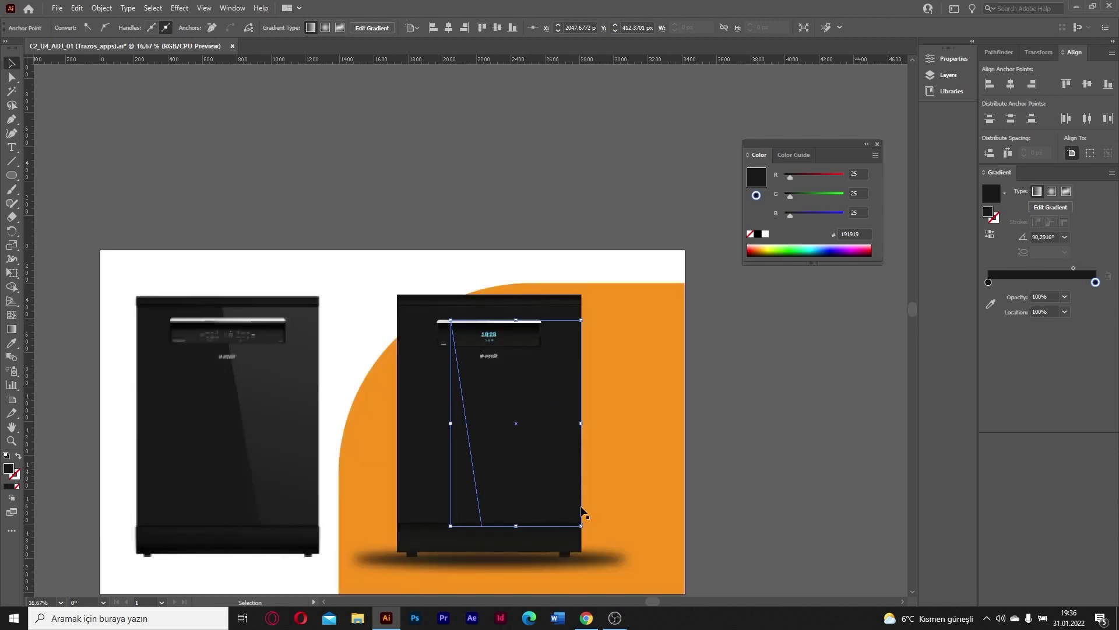
pyautogui.moveTo(516, 320); pyautogui.dragTo(516, 304)
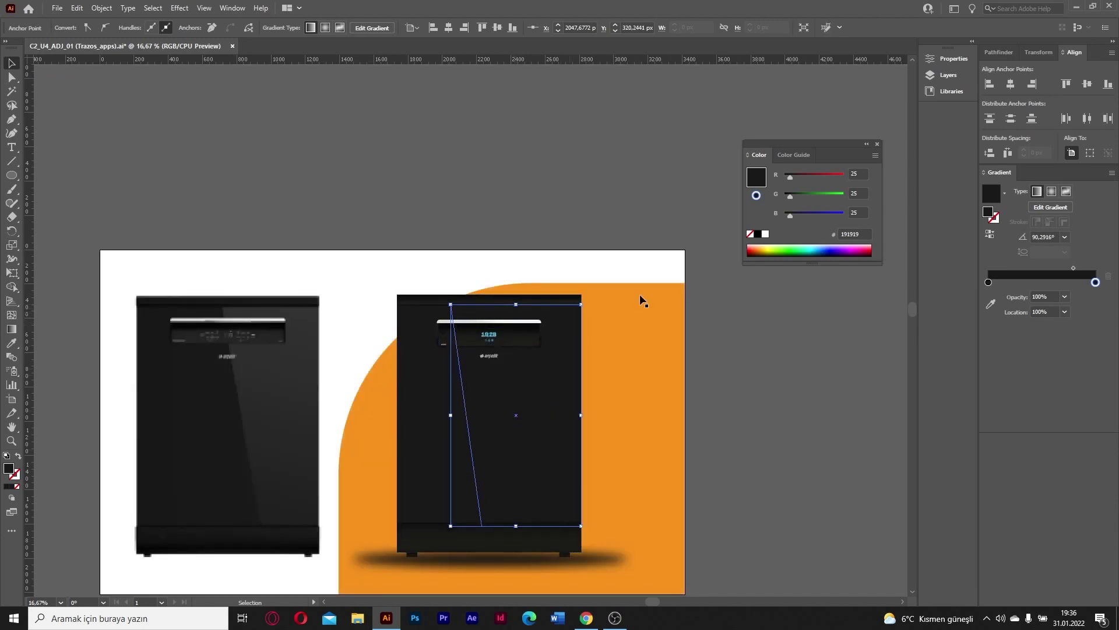
# Step: Switch the reflection shape's colour sliders to HSB
pyautogui.click(874, 156)
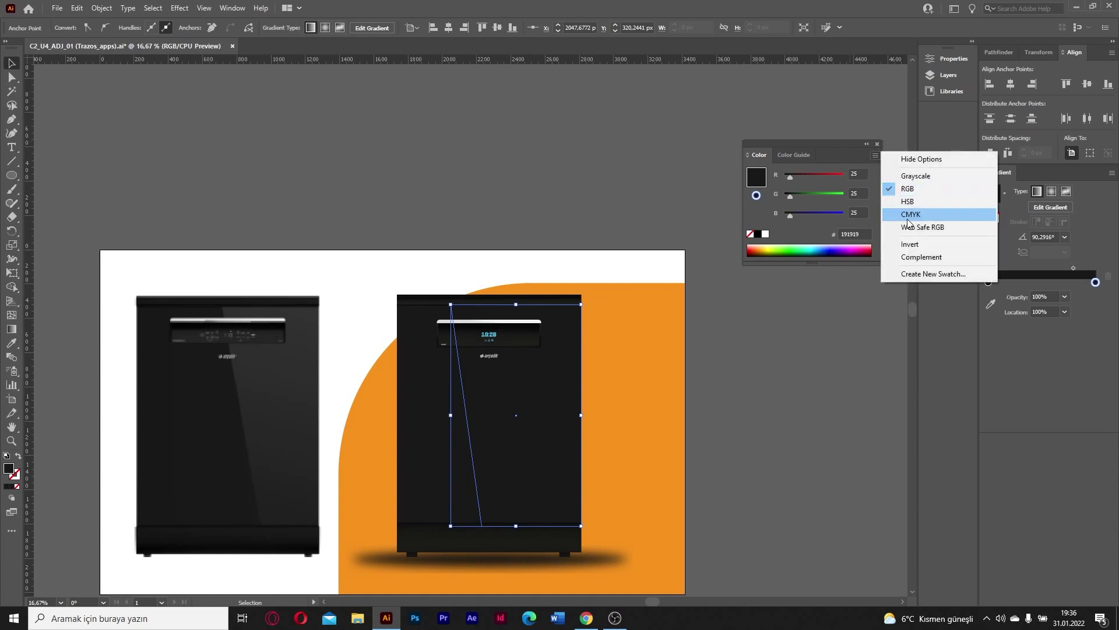
pyautogui.click(908, 201)
# Step: Try brightening the end stop of the reflection shape's gradient to about 23% brightness
pyautogui.moveTo(792, 216); pyautogui.dragTo(800, 216)
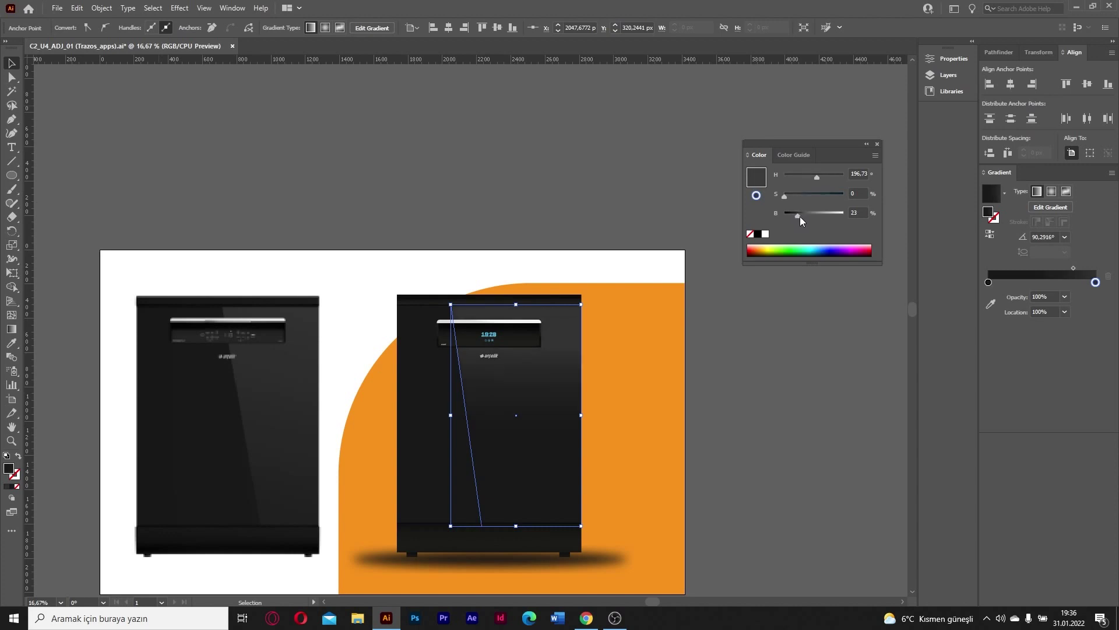
pyautogui.press('a')
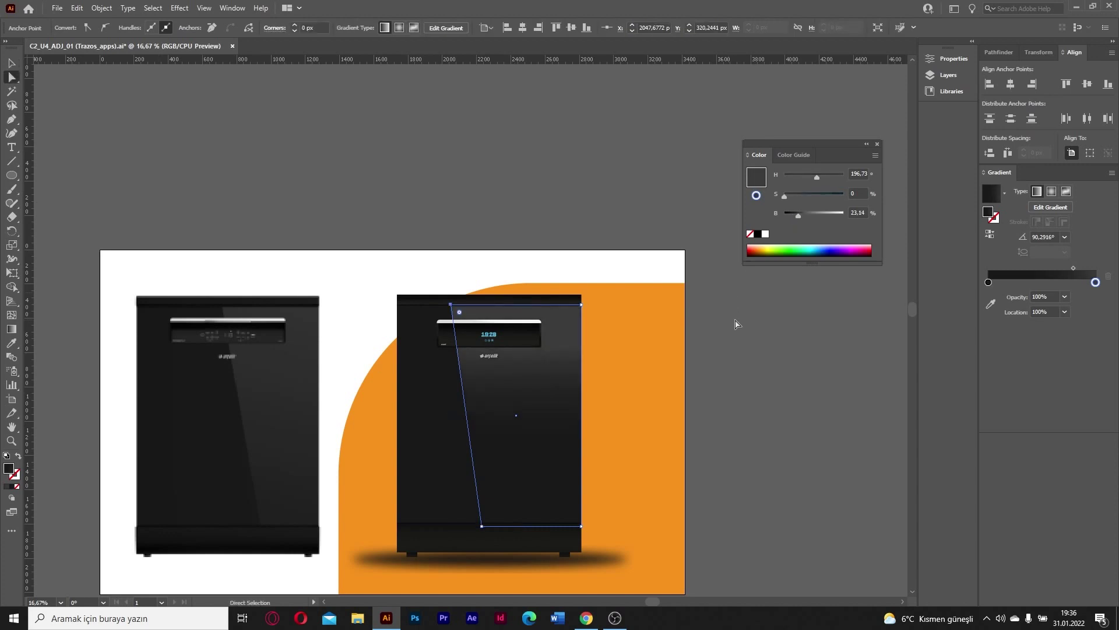
pyautogui.click(735, 324)
pyautogui.hotkey('ctrl', 'z')
pyautogui.hotkey('ctrl', 'z')
# Step: Set both gradient stops of the reflection shape to 16.86% brightness
pyautogui.click(988, 283)
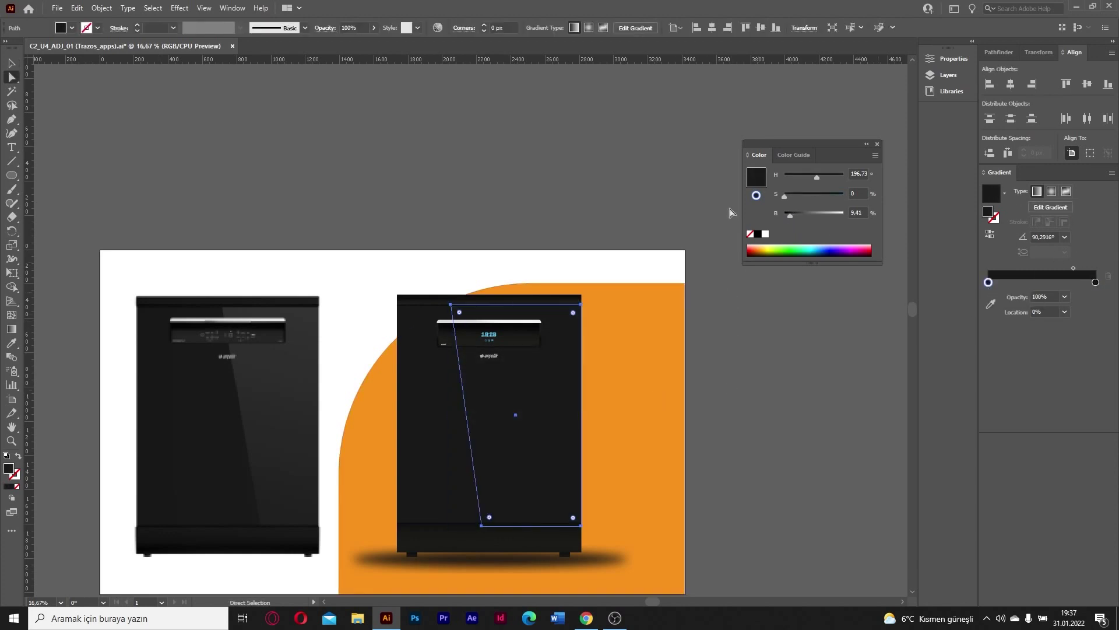
pyautogui.moveTo(789, 217); pyautogui.dragTo(795, 217)
pyautogui.hotkey('ctrl', 'c')
pyautogui.moveTo(866, 213); pyautogui.dragTo(804, 225)
pyautogui.click(1095, 282)
pyautogui.hotkey('ctrl', 'v')
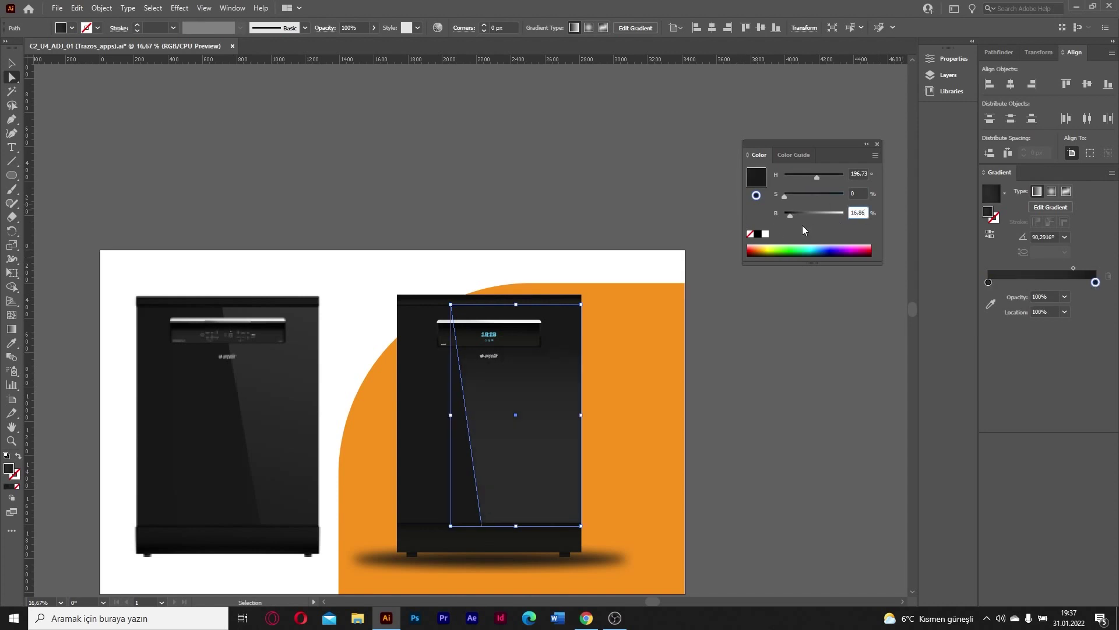
pyautogui.click(861, 338)
# Step: Isolate the reflection shape and darken its gradient stops, setting the first stop to 12.16% brightness
pyautogui.scroll(-1, 861, 338)
pyautogui.scroll(1, 698, 389)
pyautogui.doubleClick(600, 416)
pyautogui.doubleClick(600, 417)
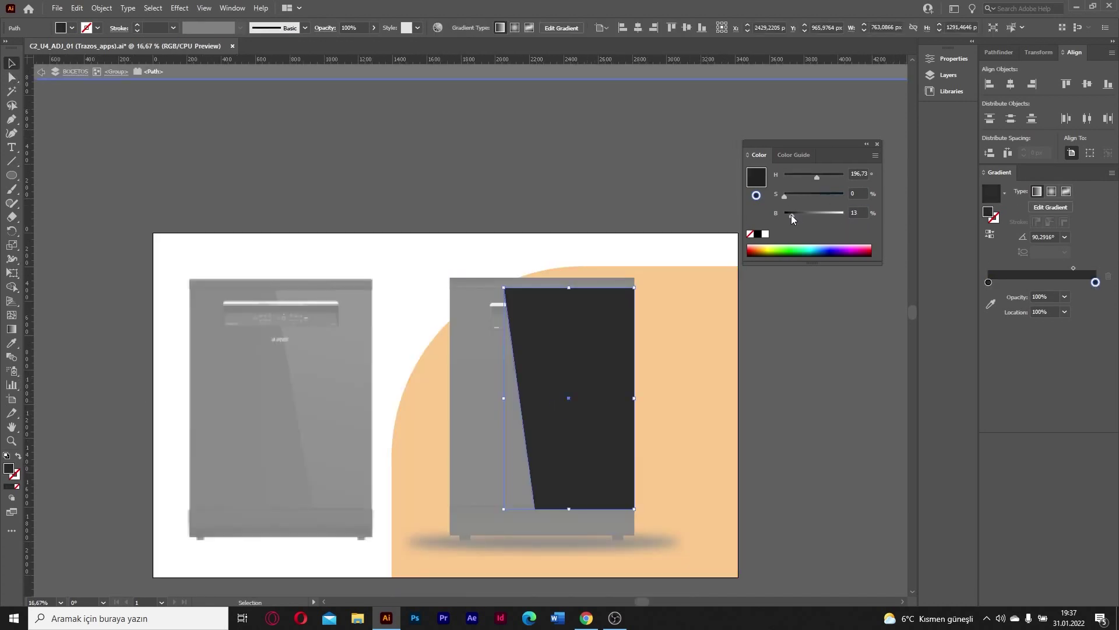
pyautogui.doubleClick(849, 341)
pyautogui.scroll(-1, 848, 340)
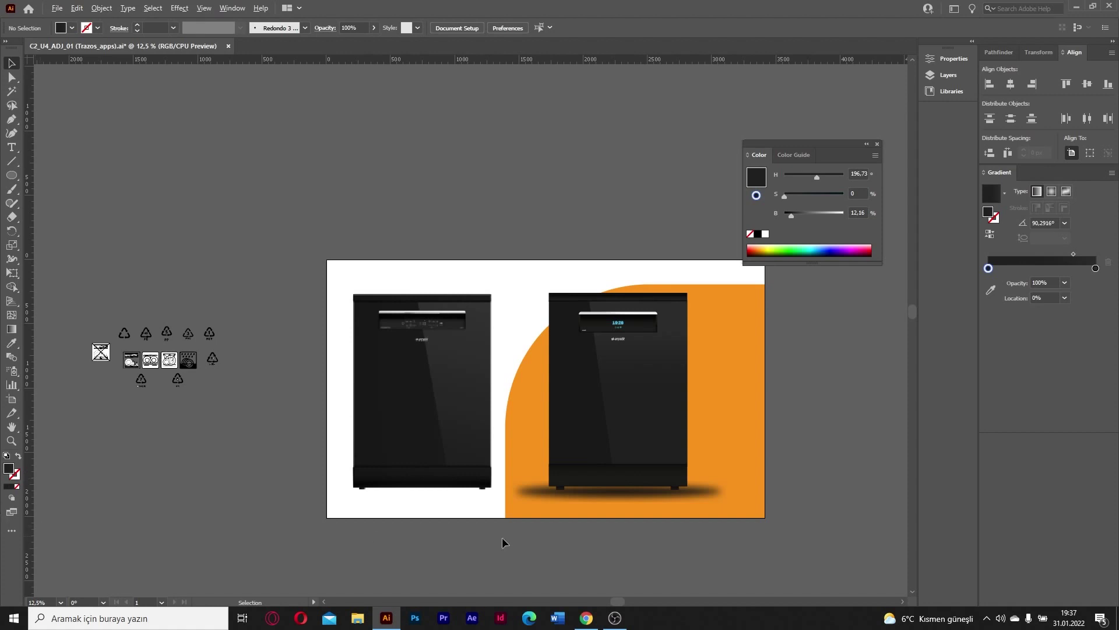
pyautogui.scroll(-1, 827, 404)
pyautogui.scroll(3, 701, 456)
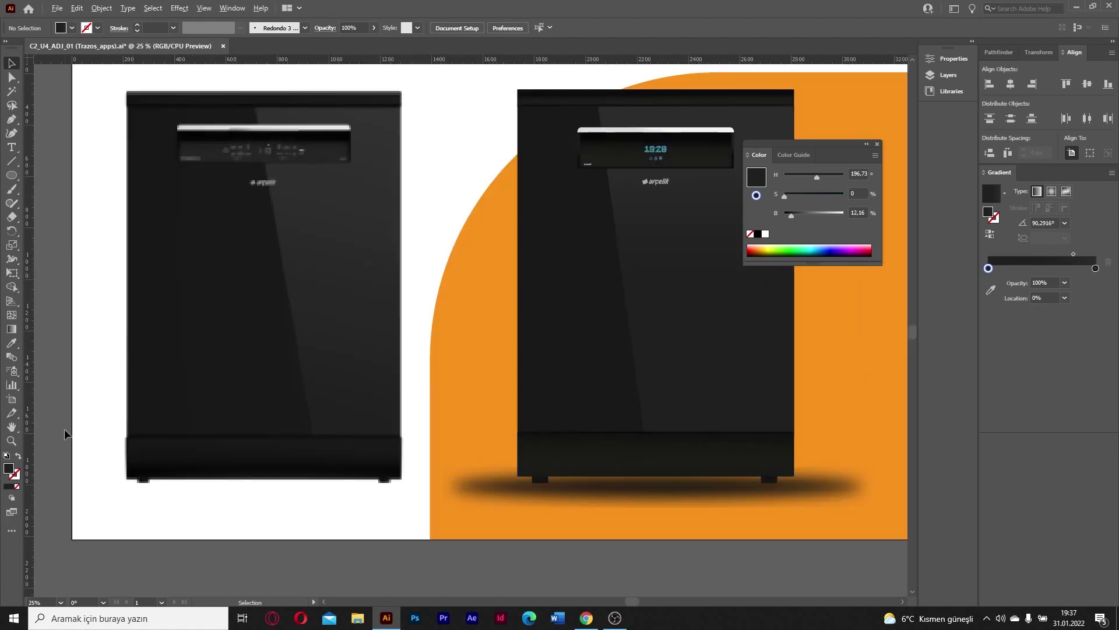
# Step: Isolate the slanted reflection shape on the door, set its opacity to 78% and leave isolation
pyautogui.scroll(-1, 64, 433)
pyautogui.doubleClick(460, 296)
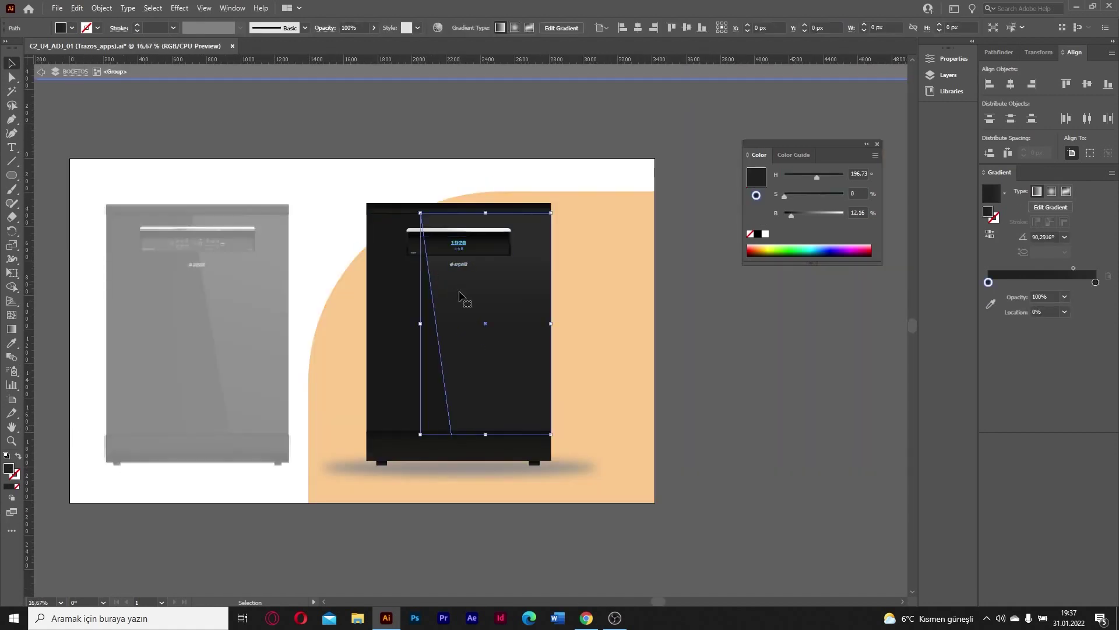
pyautogui.doubleClick(493, 322)
pyautogui.click(373, 29)
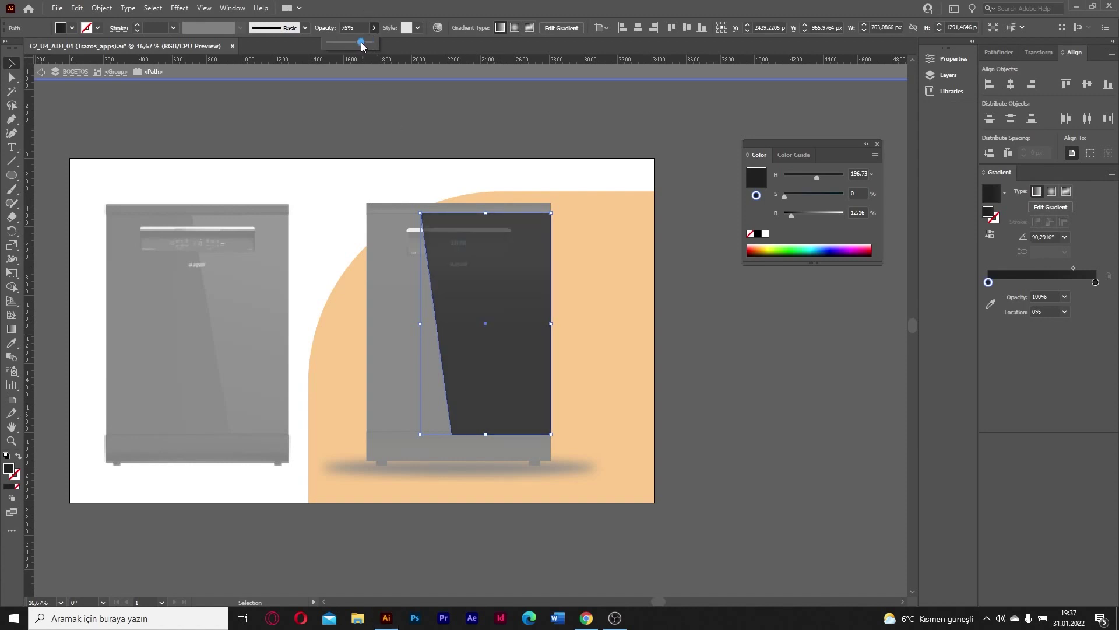
pyautogui.doubleClick(808, 398)
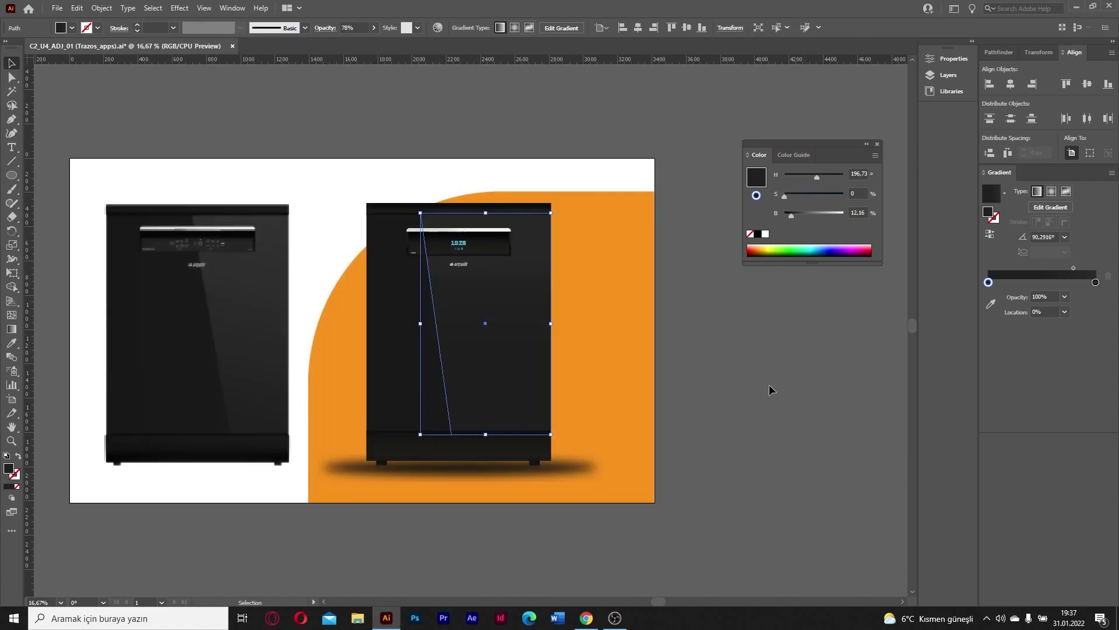
pyautogui.click(773, 384)
pyautogui.scroll(-1, 828, 366)
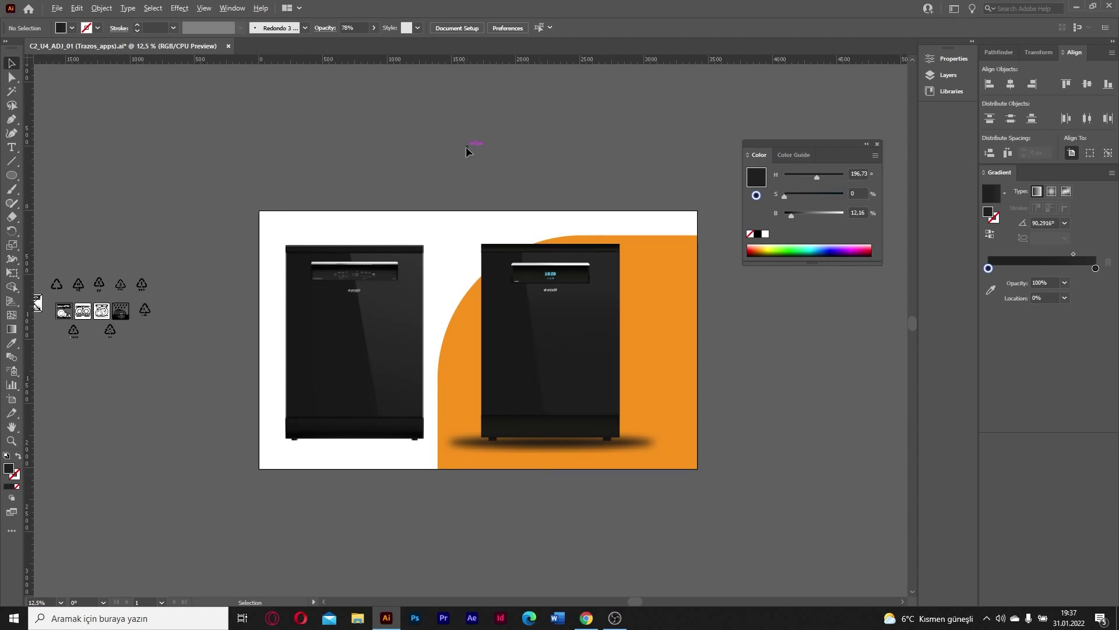
pyautogui.scroll(2, 558, 287)
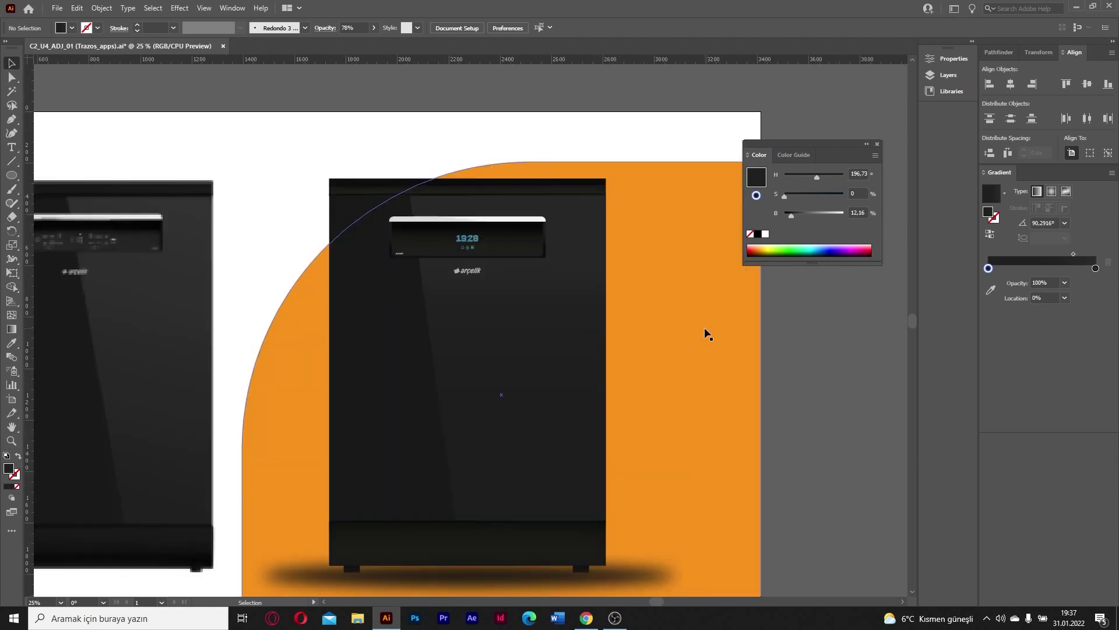
# Step: Review the finished vector dishwasher against the reference image, checking the door reflection, floor shadow and orange background
pyautogui.scroll(-1, 725, 326)
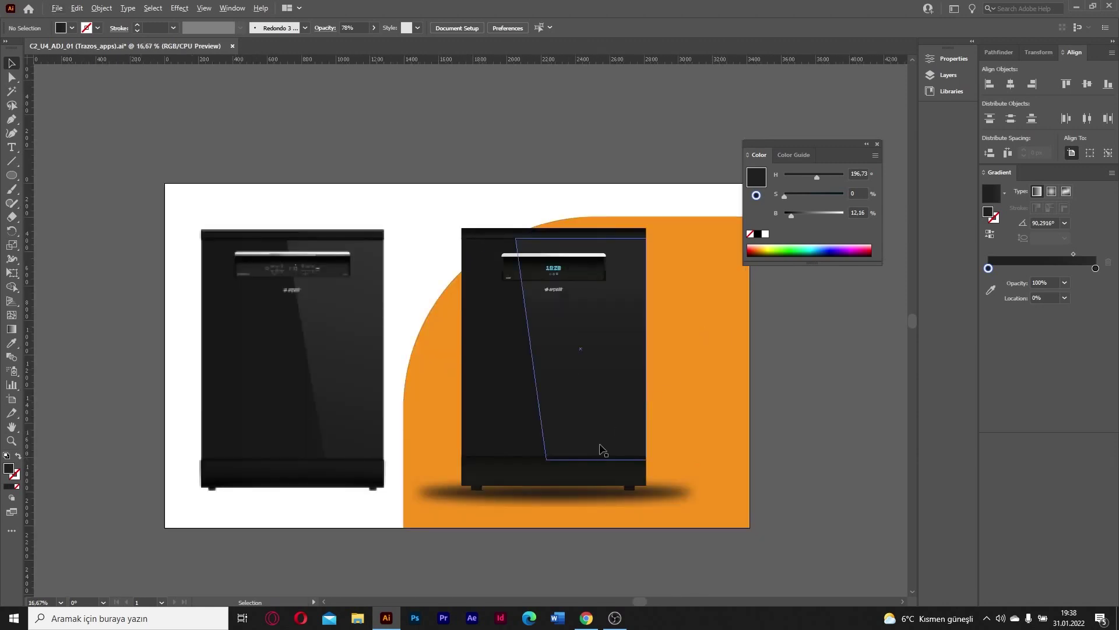
pyautogui.scroll(1, 600, 507)
pyautogui.scroll(-1, 342, 337)
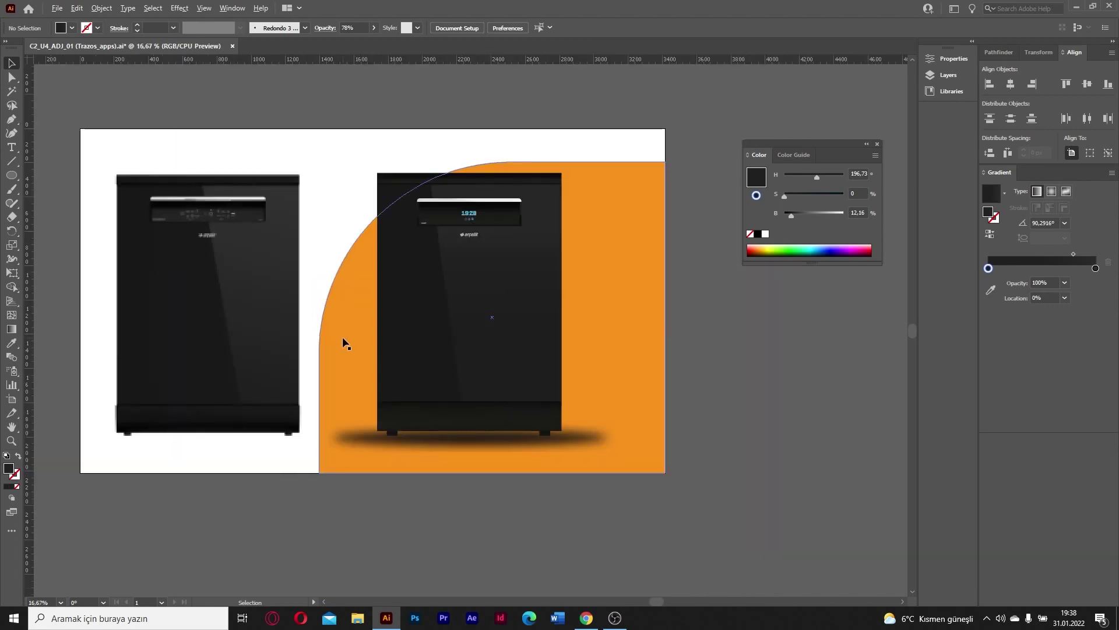
pyautogui.scroll(1, 496, 244)
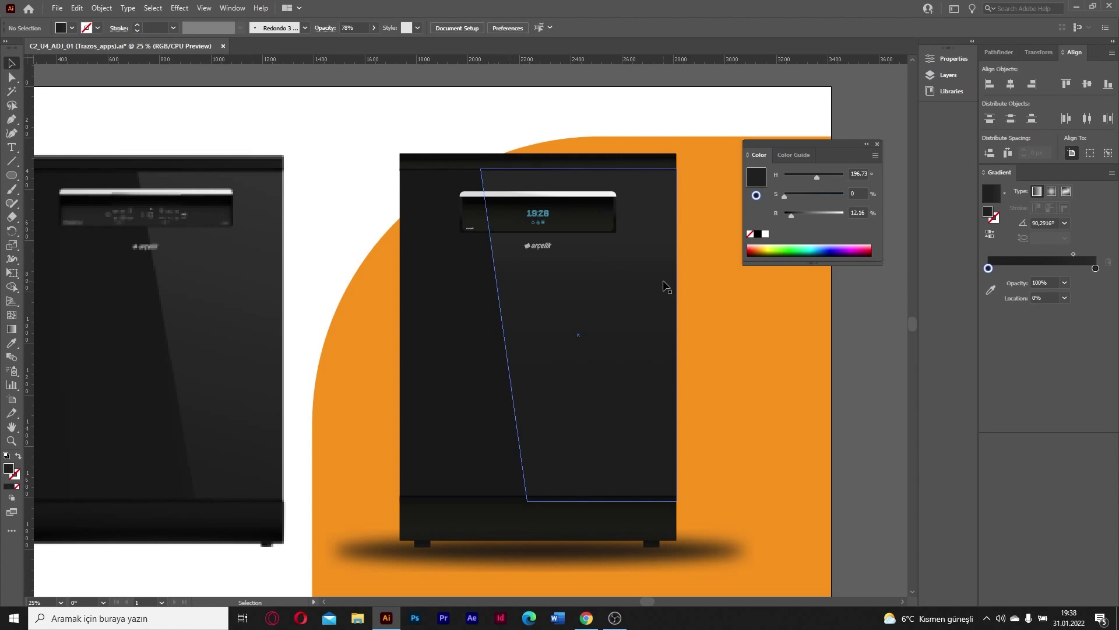
pyautogui.scroll(-1, 758, 397)
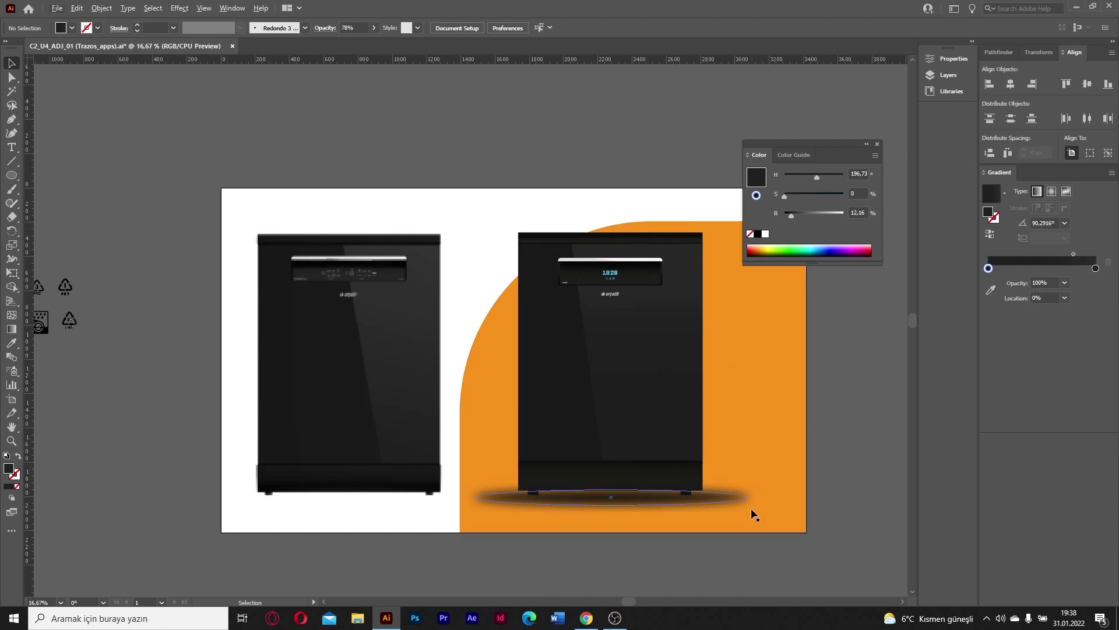
pyautogui.scroll(1, 767, 458)
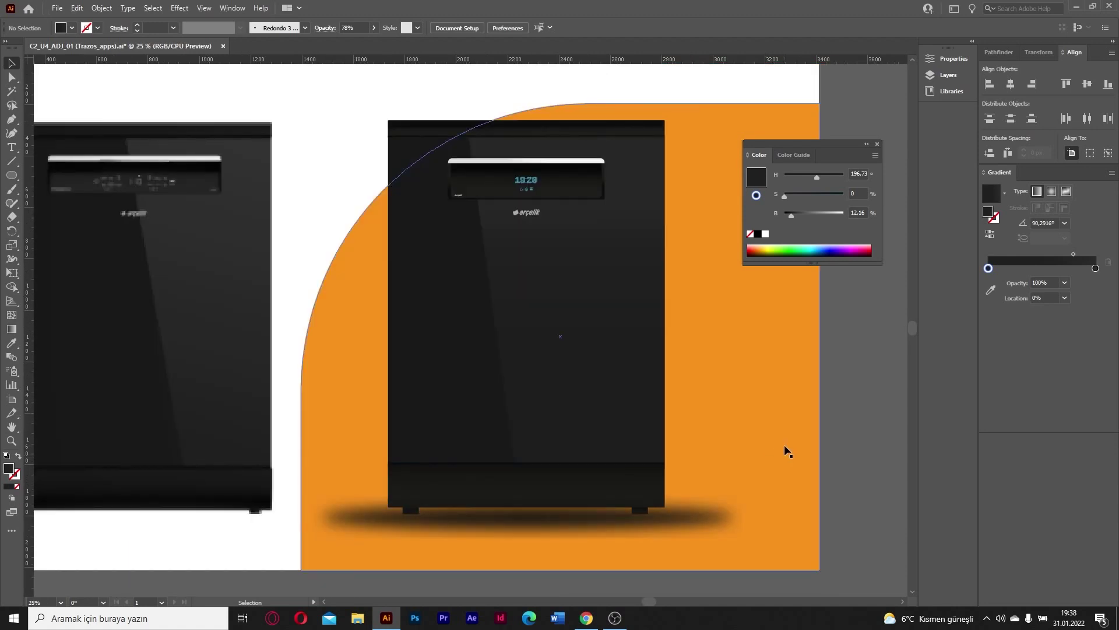
pyautogui.scroll(-1, 518, 208)
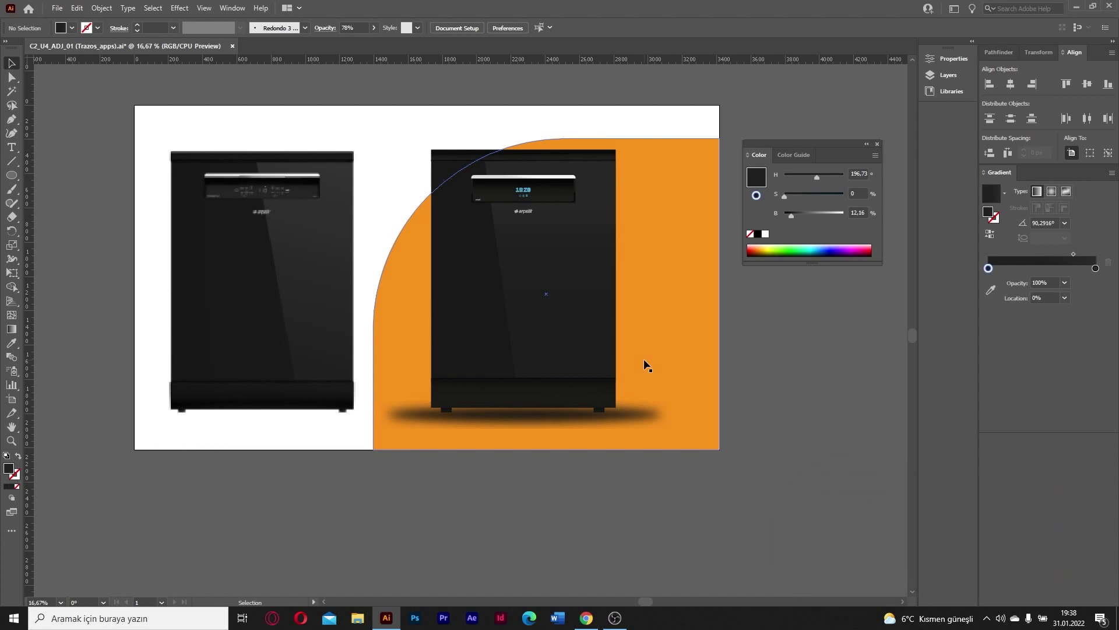
pyautogui.scroll(1, 652, 237)
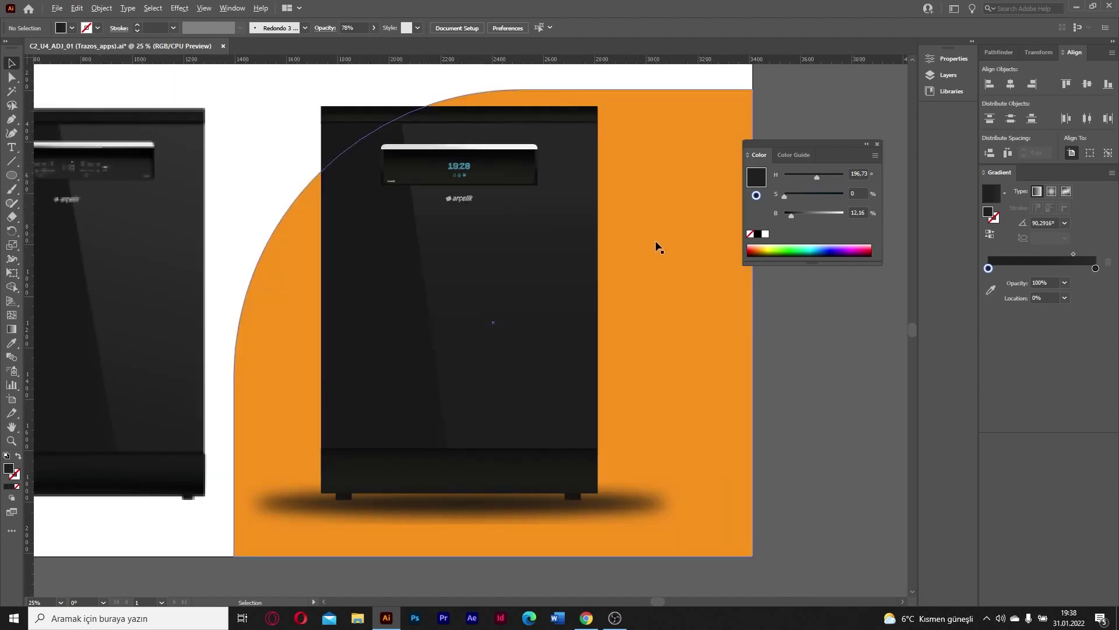